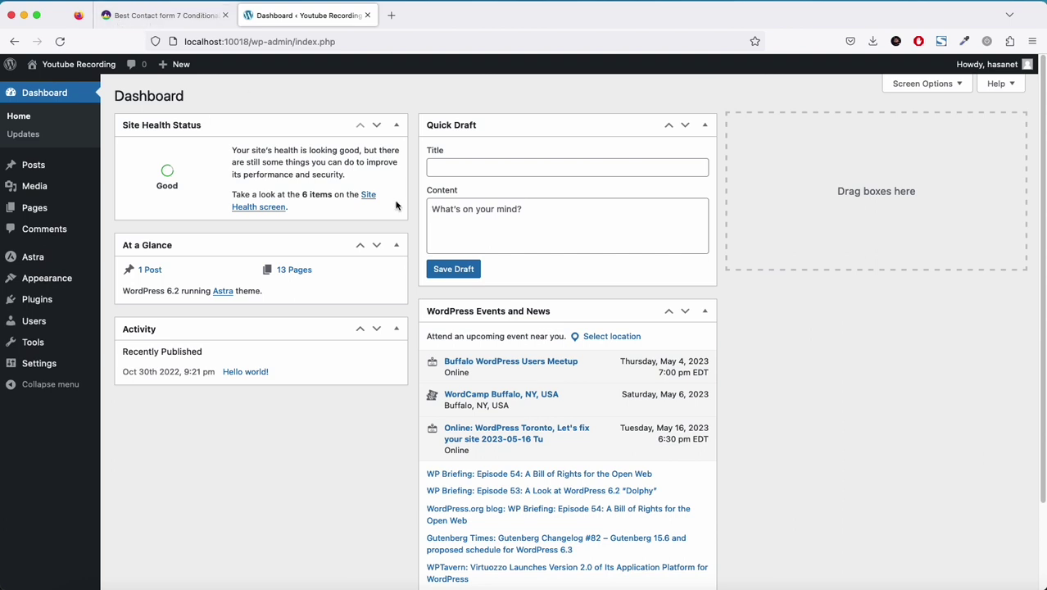
On the conditional fields demo page, test the text condition by entering the suggested sample name and removing its last letter.
{"action": "left_click", "coordinate": [167, 18]}
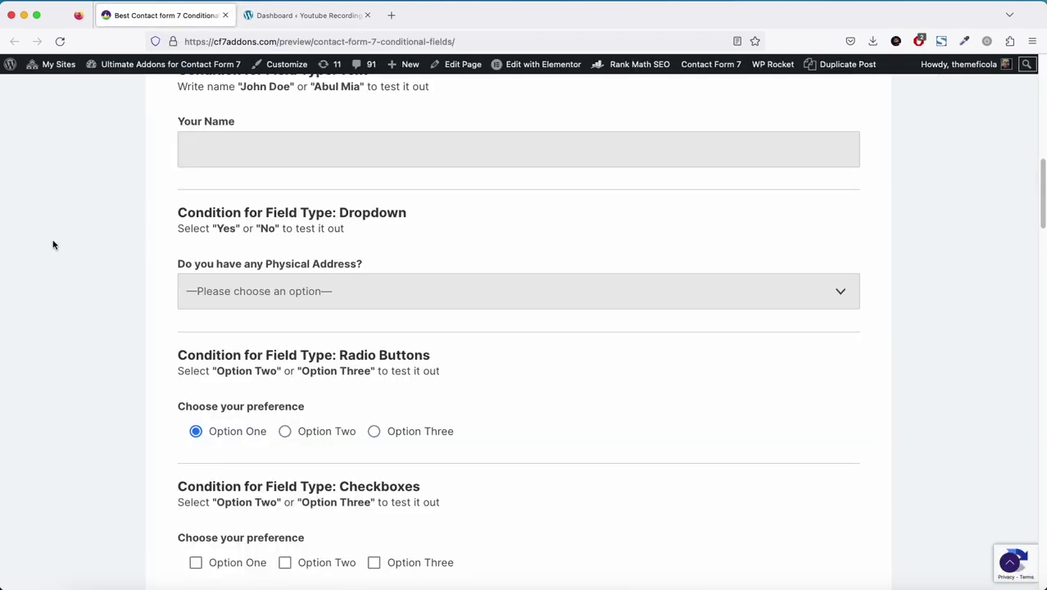
{"action": "scroll", "coordinate": [87, 269], "scroll_direction": "up", "scroll_amount": 5}
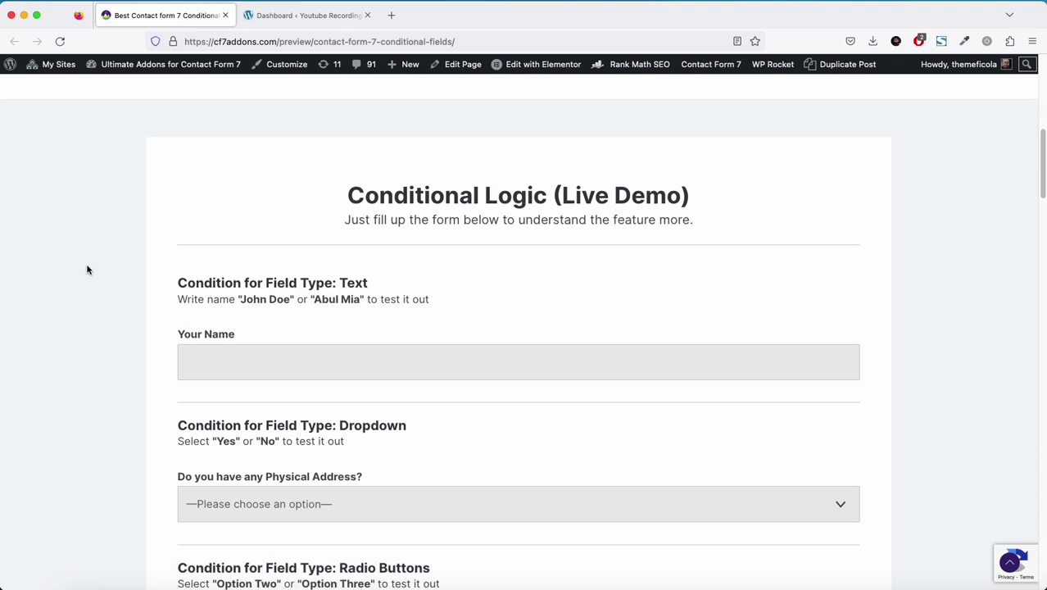
{"action": "scroll", "coordinate": [87, 270], "scroll_direction": "down", "scroll_amount": 8}
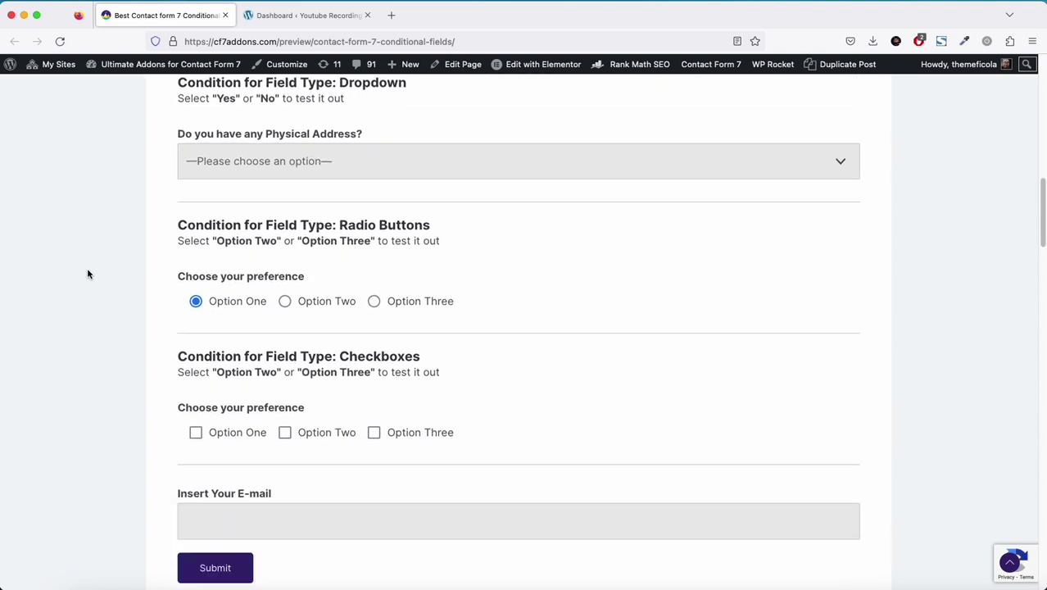
{"action": "scroll", "coordinate": [87, 273], "scroll_direction": "up", "scroll_amount": 6}
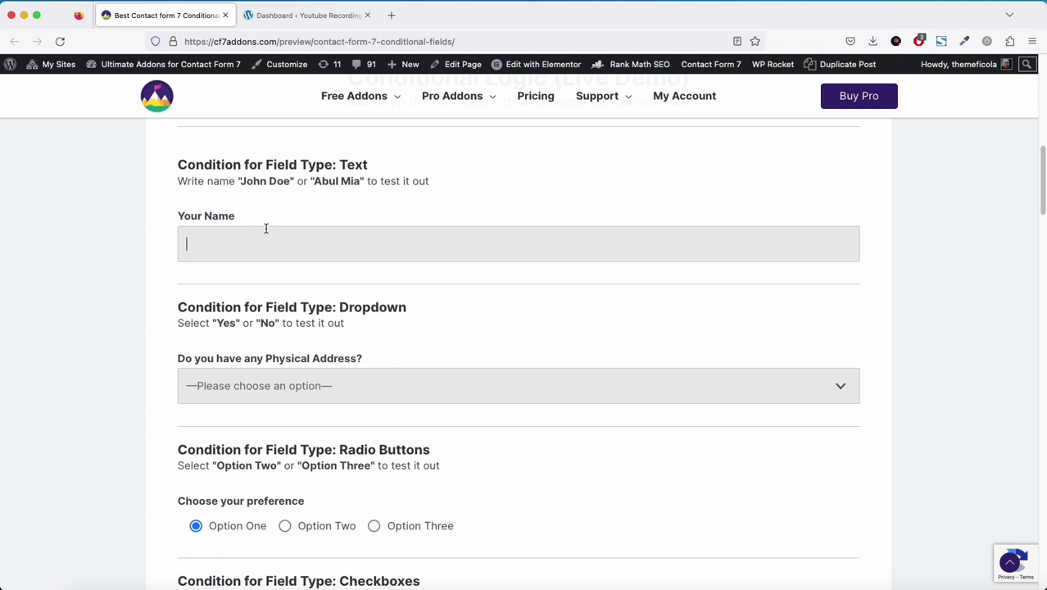
{"action": "type", "text": "John Doe"}
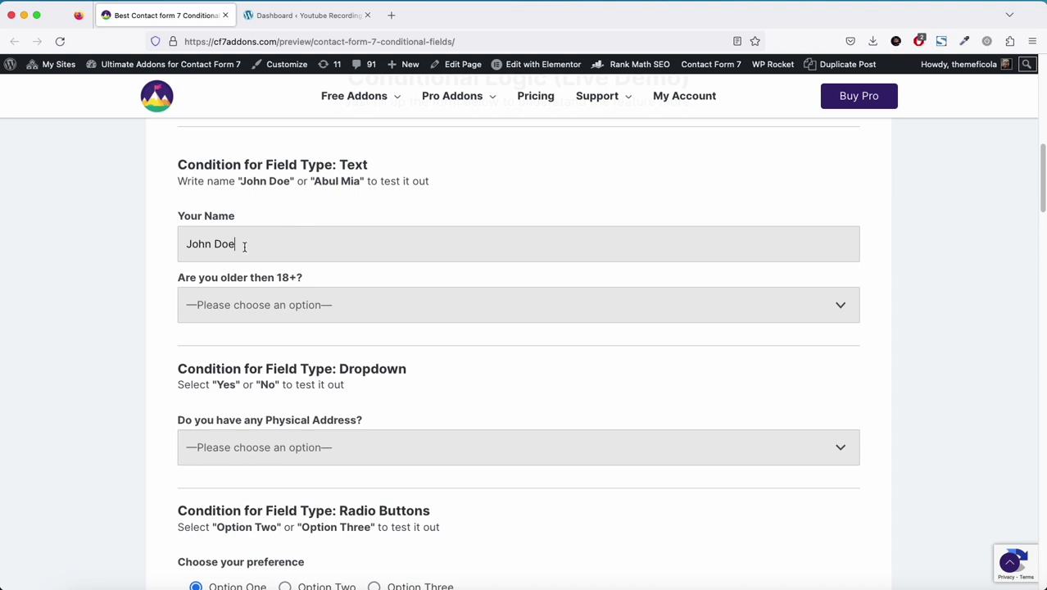
{"action": "key", "text": "BackSpace"}
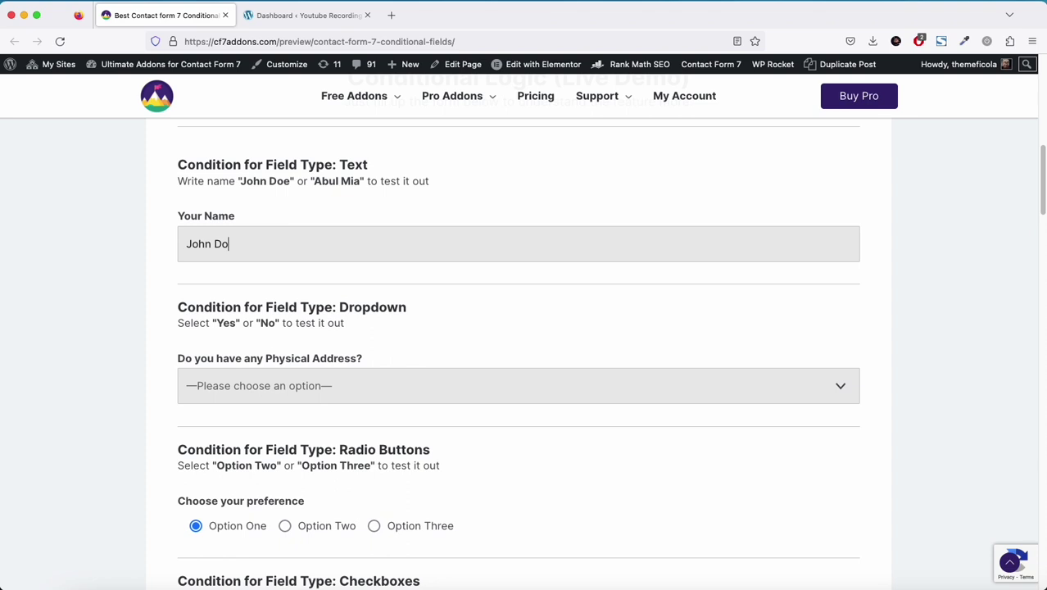
Test the demo's dropdown condition by answering the physical address question with Yes, followed by No.
{"action": "scroll", "coordinate": [263, 360], "scroll_direction": "down", "scroll_amount": 1}
{"action": "left_click", "coordinate": [254, 359]}
{"action": "left_click", "coordinate": [256, 358]}
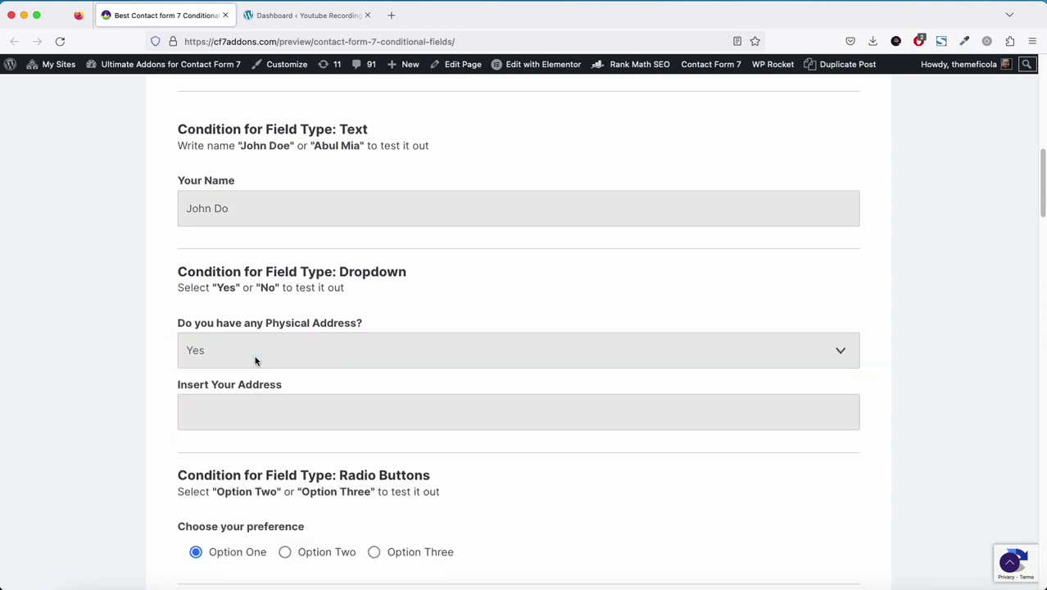
{"action": "left_click", "coordinate": [244, 358]}
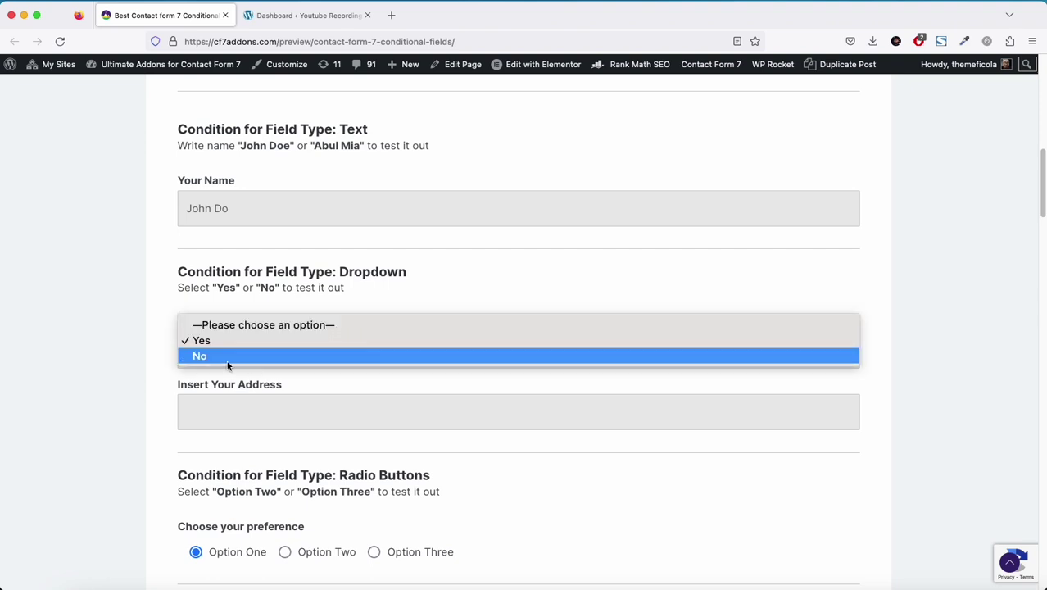
{"action": "left_click", "coordinate": [229, 359]}
Test the demo's radio button condition by choosing Option Two and Option Three in turn.
{"action": "scroll", "coordinate": [246, 401], "scroll_direction": "down", "scroll_amount": 5}
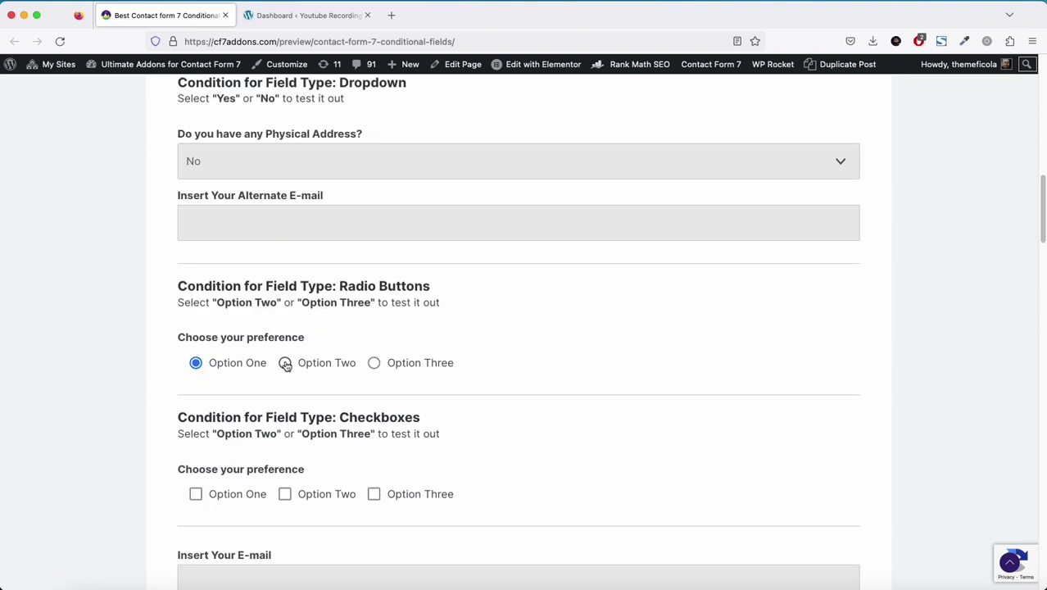
{"action": "left_click", "coordinate": [285, 363]}
{"action": "left_click", "coordinate": [383, 364]}
Test the demo's checkbox condition by ticking Option One, Option Two and Option Three.
{"action": "scroll", "coordinate": [382, 370], "scroll_direction": "down", "scroll_amount": 1}
{"action": "scroll", "coordinate": [381, 371], "scroll_direction": "down", "scroll_amount": 6}
{"action": "left_click", "coordinate": [196, 330]}
{"action": "left_click", "coordinate": [304, 331]}
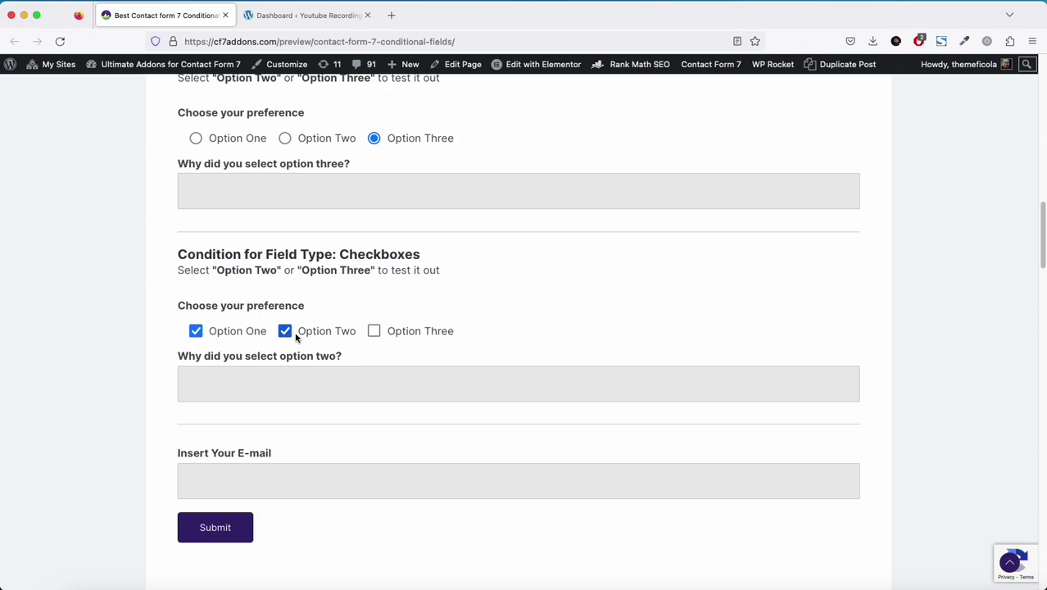
{"action": "left_click", "coordinate": [416, 333]}
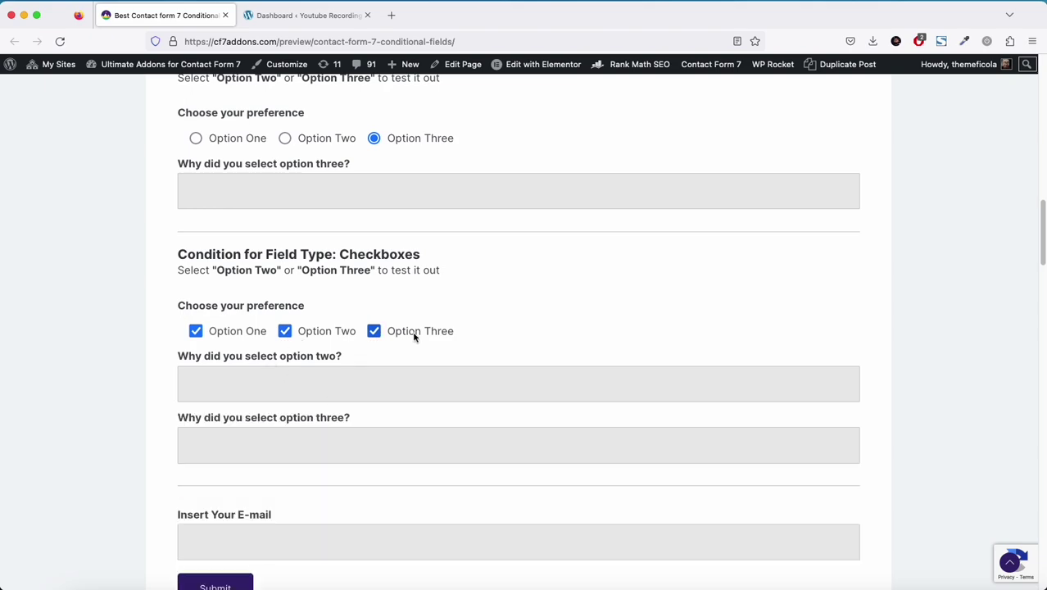
{"action": "scroll", "coordinate": [406, 362], "scroll_direction": "down", "scroll_amount": 3}
{"action": "scroll", "coordinate": [407, 364], "scroll_direction": "up", "scroll_amount": 2}
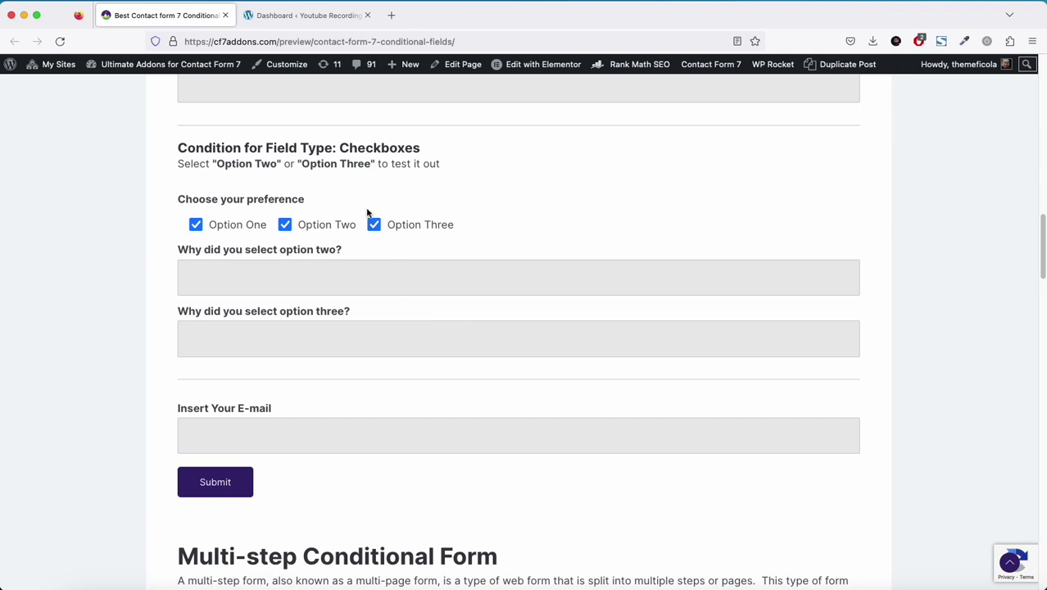
In the WordPress admin, search the plugins to add for Contact Form 7 and install the Contact Form 7 plugin.
{"action": "left_click", "coordinate": [314, 20]}
{"action": "mouse_move", "coordinate": [82, 300]}
{"action": "left_click", "coordinate": [135, 318]}
{"action": "left_click", "coordinate": [852, 131]}
{"action": "type", "text": "conta"}
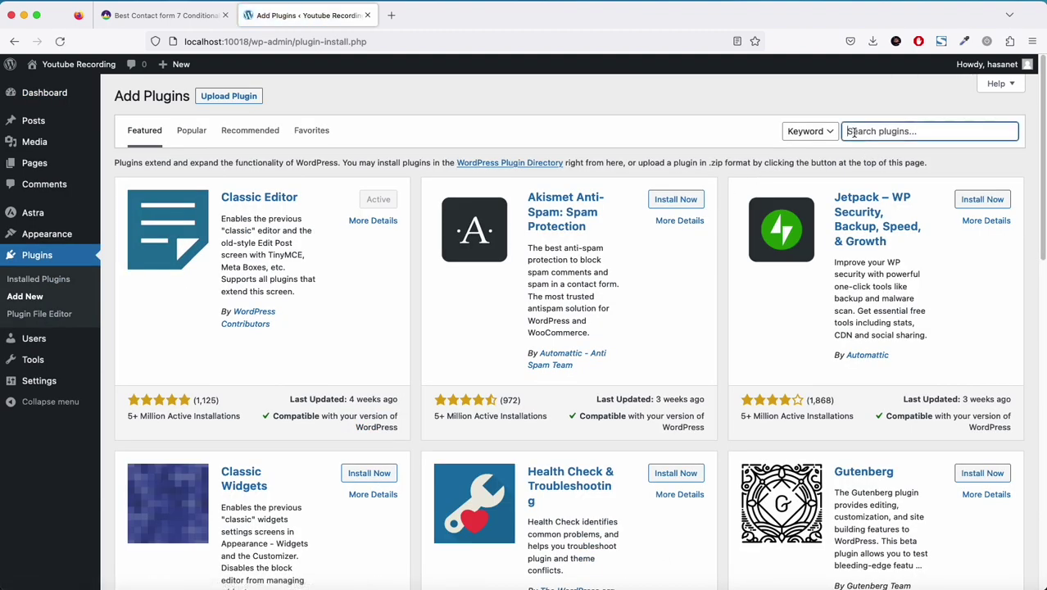
{"action": "key", "text": "Down"}
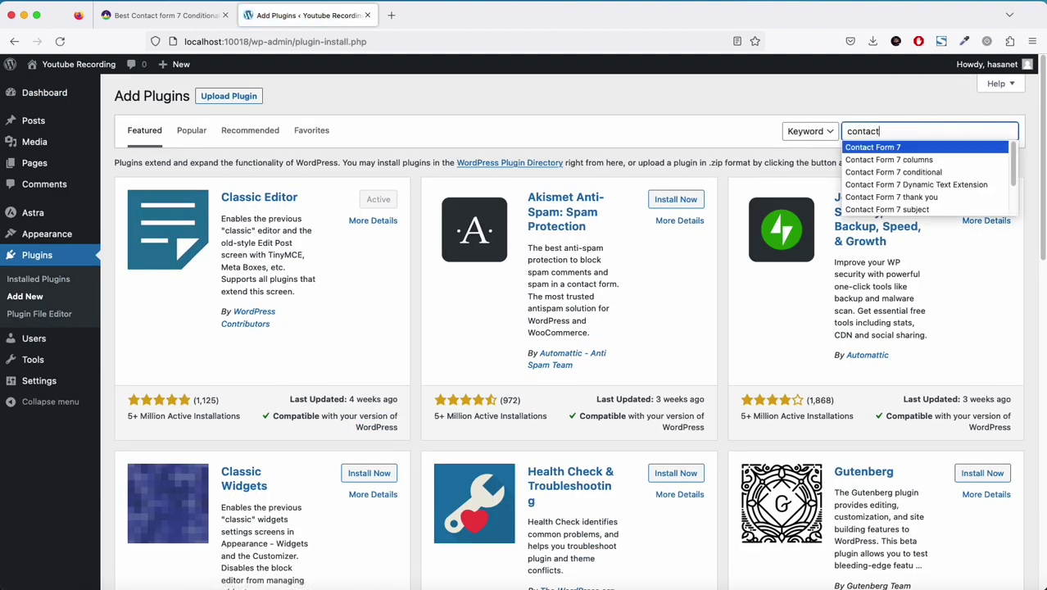
{"action": "key", "text": "Return"}
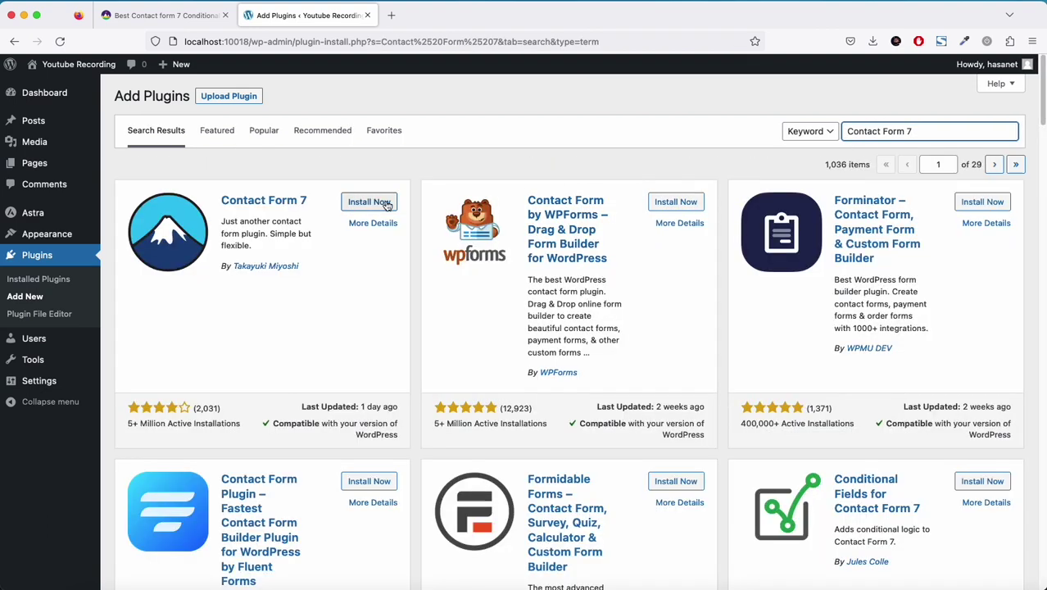
{"action": "left_click", "coordinate": [377, 201]}
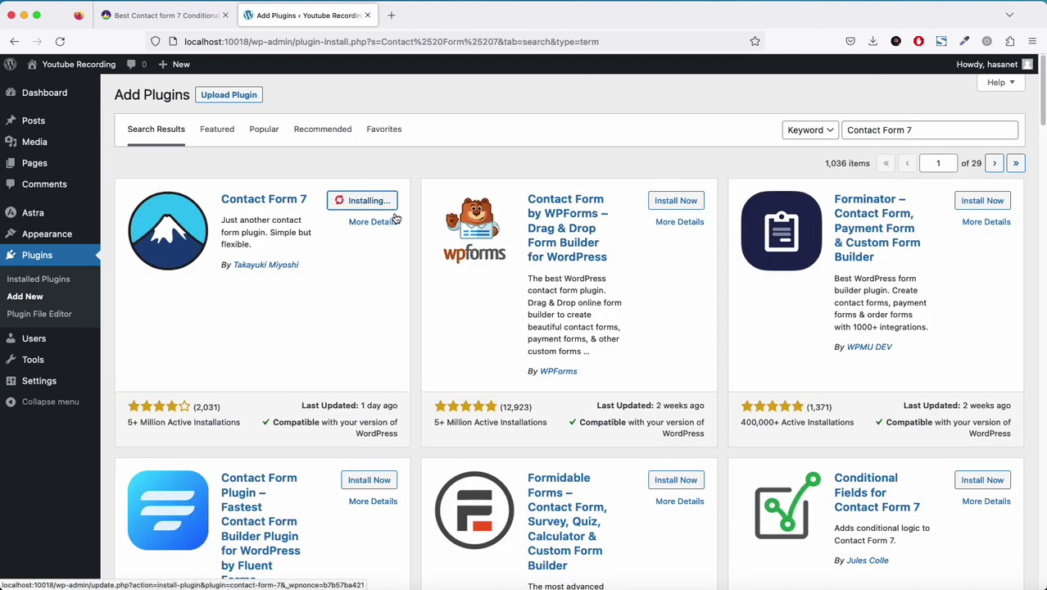
Install the Ultimate Addons for Contact Form 7 plugin from the same search results.
{"action": "scroll", "coordinate": [505, 237], "scroll_direction": "down", "scroll_amount": 5}
{"action": "scroll", "coordinate": [505, 237], "scroll_direction": "down", "scroll_amount": 6}
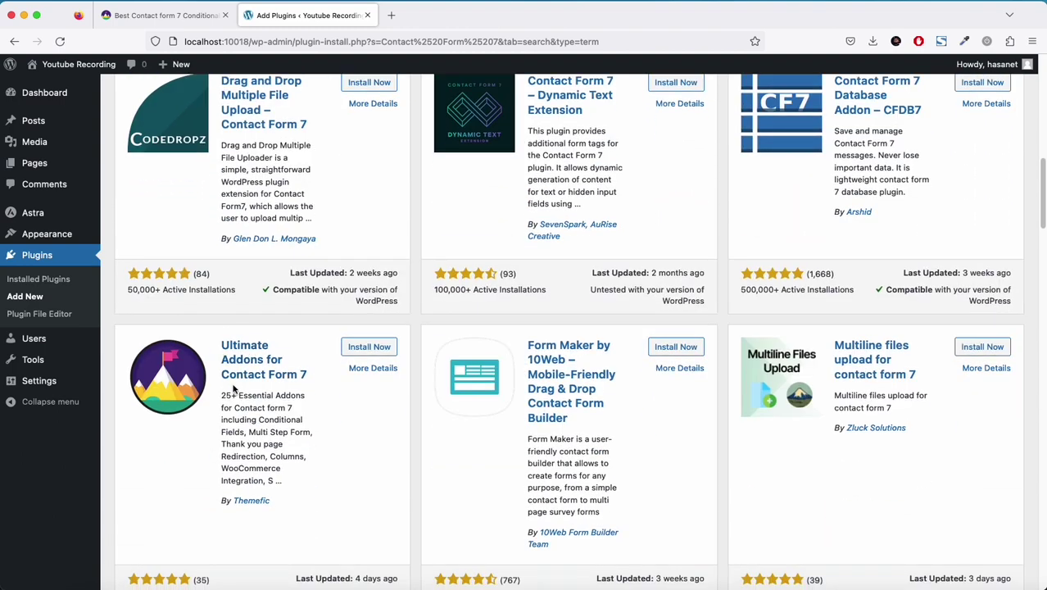
{"action": "left_click", "coordinate": [368, 354]}
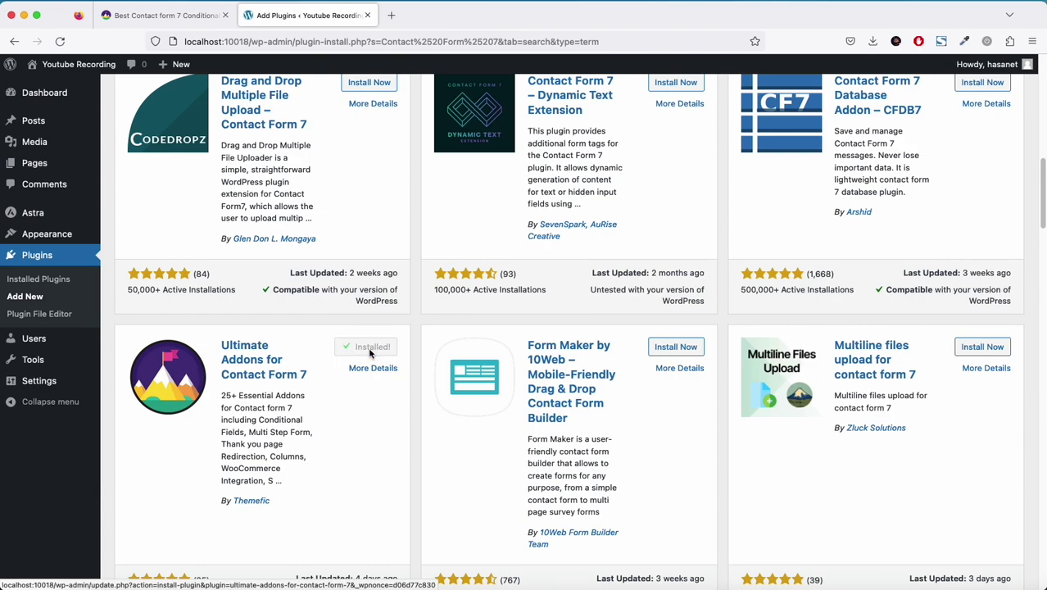
Activate both Ultimate Addons for Contact Form 7 and Contact Form 7, and close the extra plugins page.
{"action": "left_click", "coordinate": [370, 352], "text": "super"}
{"action": "scroll", "coordinate": [370, 352], "scroll_direction": "up", "scroll_amount": 10}
{"action": "left_click", "coordinate": [379, 205]}
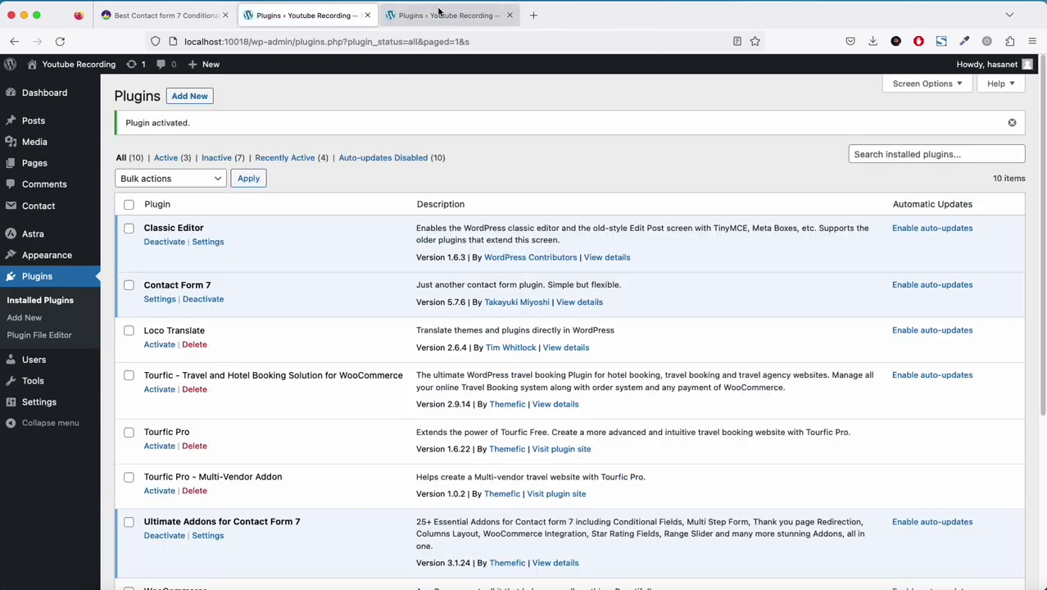
{"action": "left_click", "coordinate": [509, 15]}
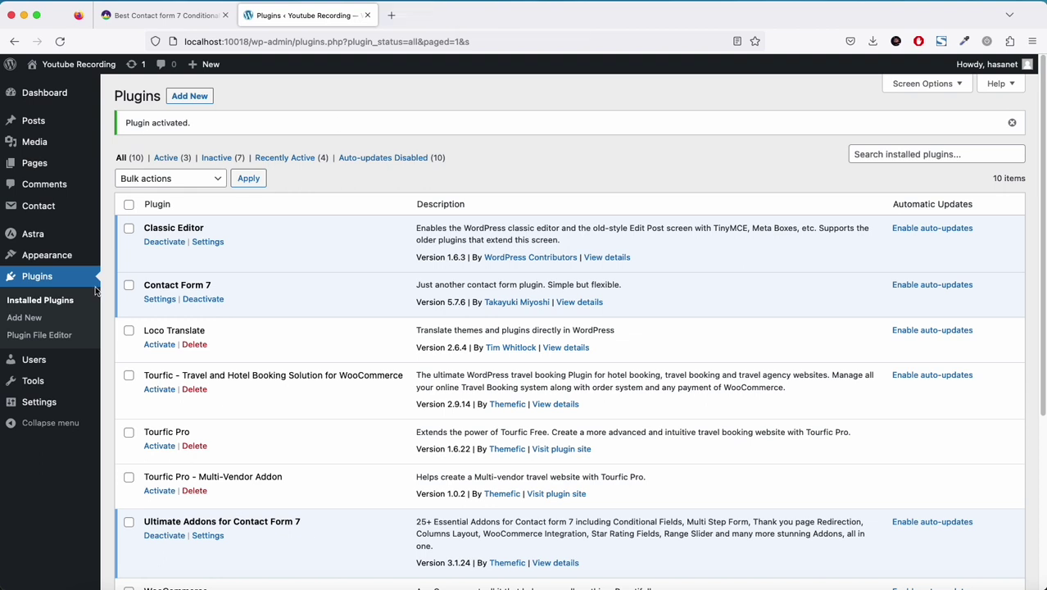
Enable the Conditional Field addon in the Ultimate Addons settings and save the settings.
{"action": "mouse_move", "coordinate": [55, 214]}
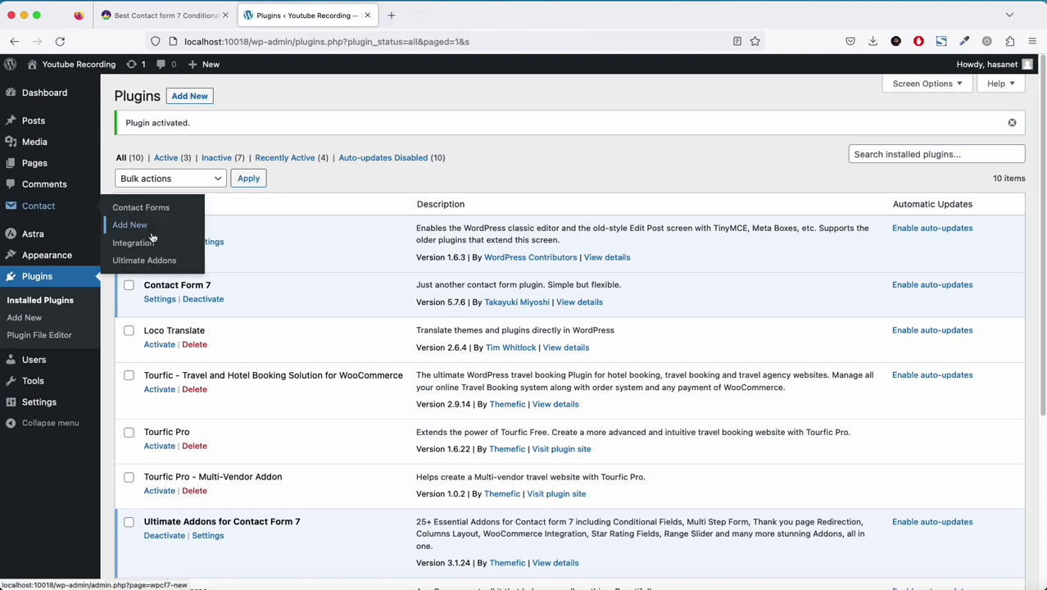
{"action": "left_click", "coordinate": [144, 260]}
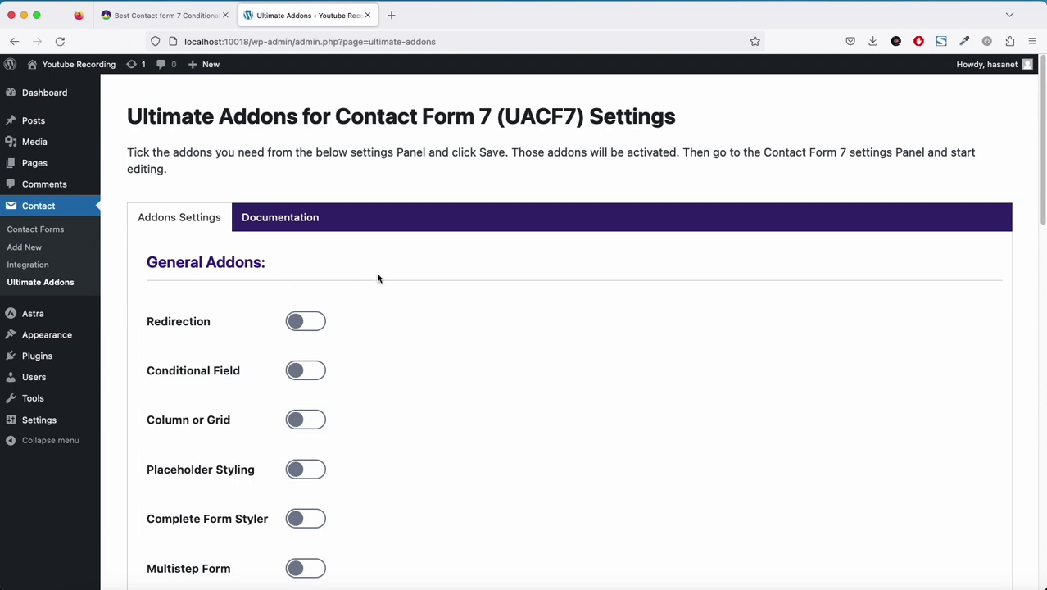
{"action": "scroll", "coordinate": [378, 276], "scroll_direction": "down", "scroll_amount": 5}
{"action": "left_click", "coordinate": [304, 158]}
{"action": "scroll", "coordinate": [346, 236], "scroll_direction": "down", "scroll_amount": 10}
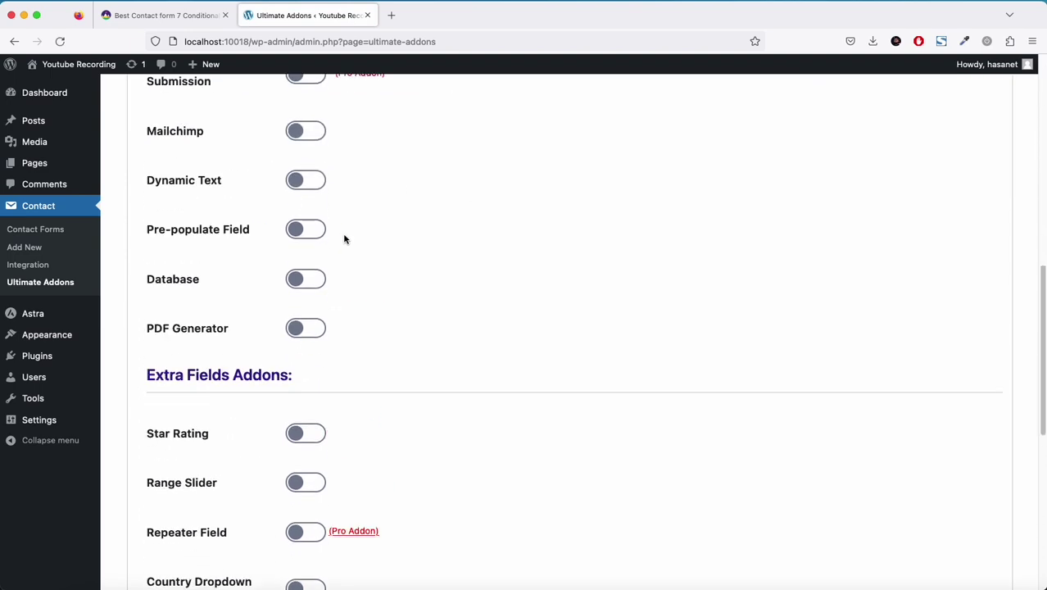
{"action": "left_click", "coordinate": [223, 487]}
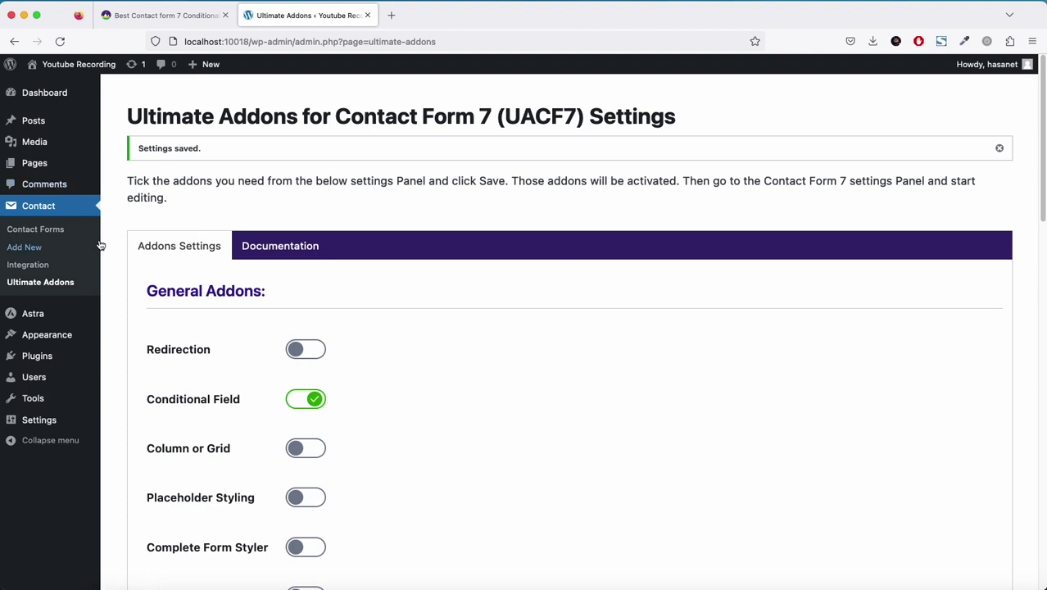
Create a new contact form titled "Conditional Field" with the default form template and save it.
{"action": "left_click", "coordinate": [53, 246]}
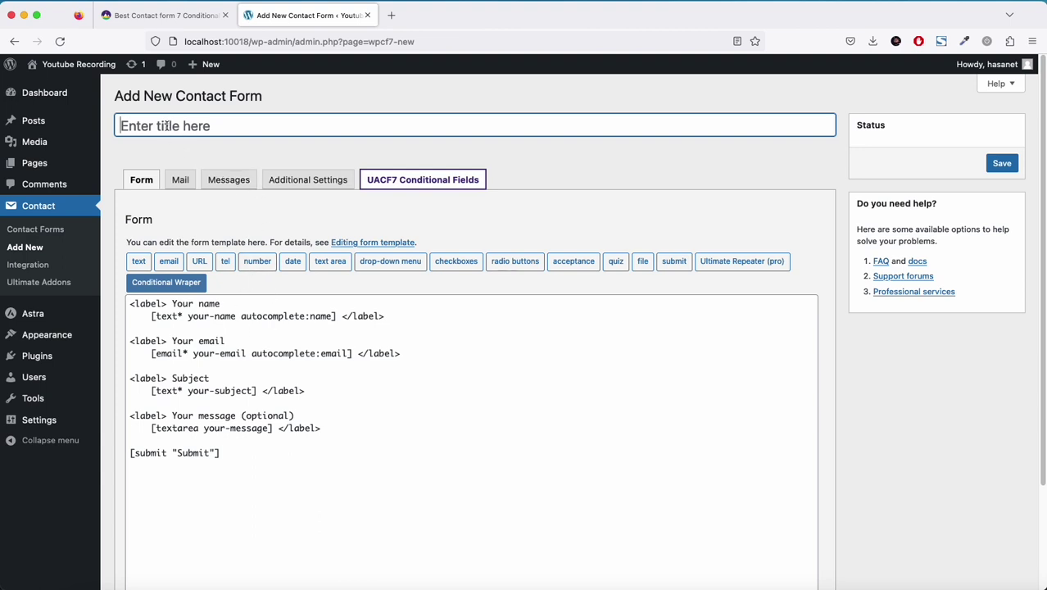
{"action": "type", "text": "Conditional Field"}
{"action": "left_click", "coordinate": [322, 365]}
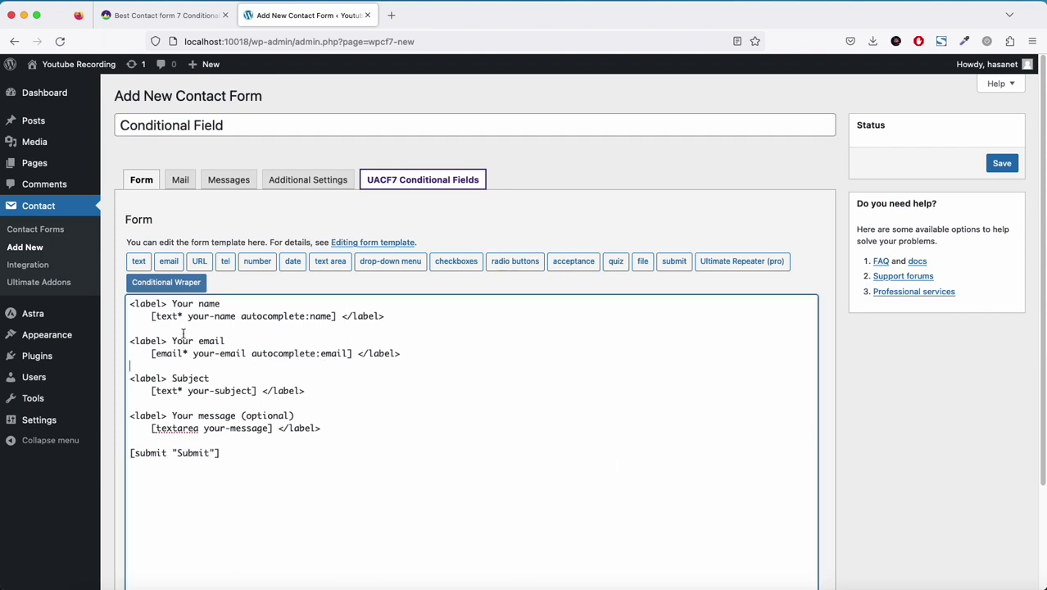
{"action": "left_click", "coordinate": [990, 162]}
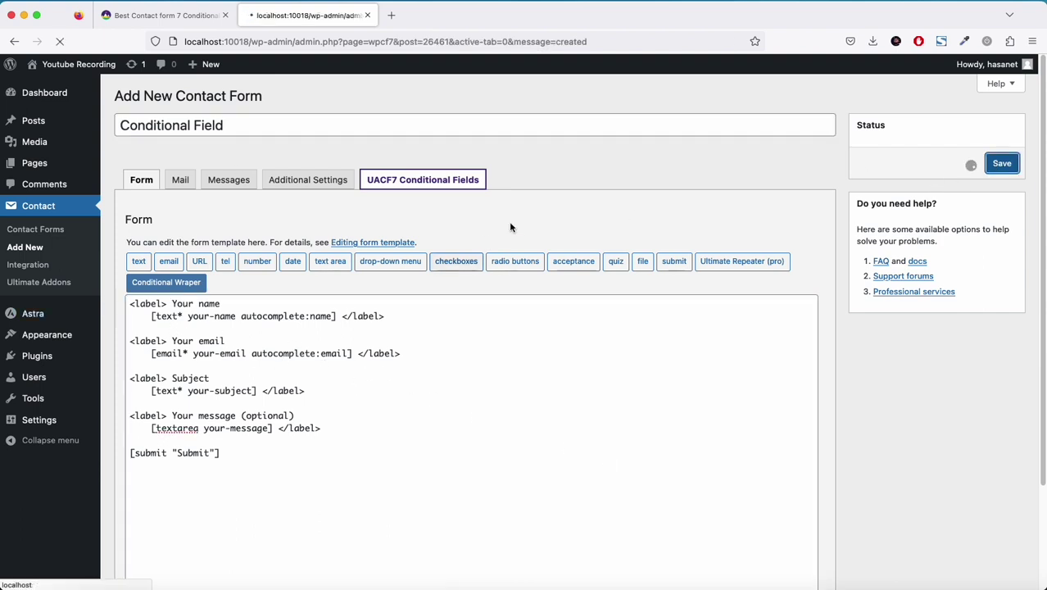
{"action": "scroll", "coordinate": [606, 209], "scroll_direction": "down", "scroll_amount": 1}
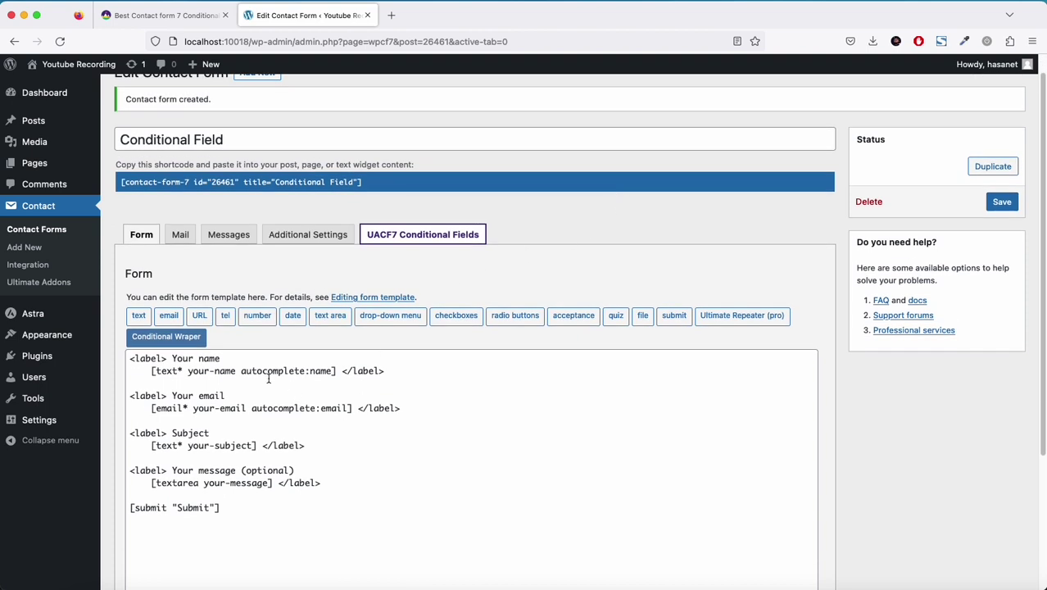
{"action": "left_click", "coordinate": [219, 360]}
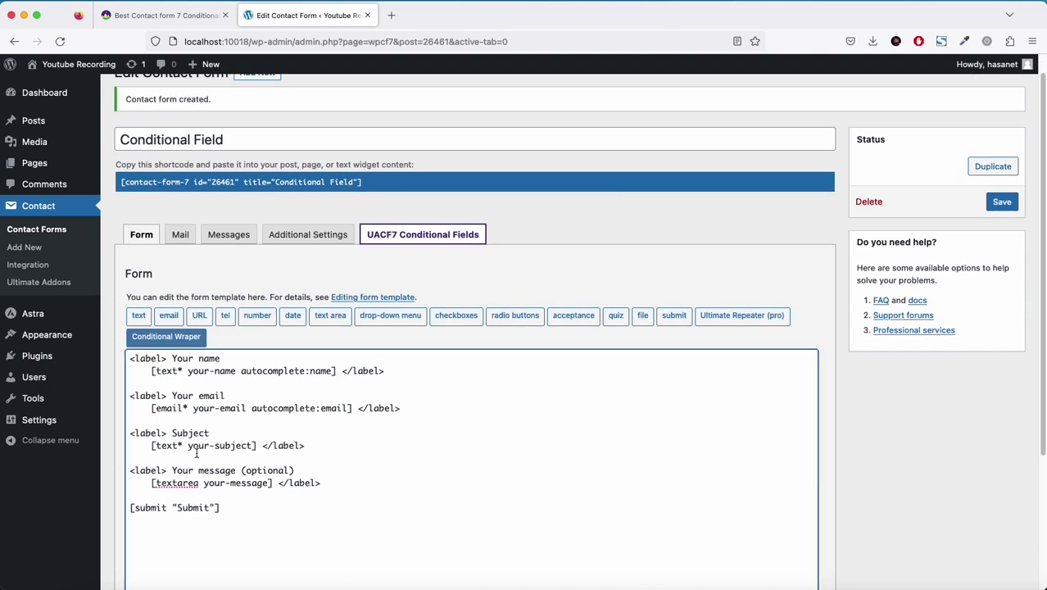
{"action": "left_click", "coordinate": [208, 493]}
On the demo page, complete the suggested sample name in the Your Name field and examine its conditional follow-up question.
{"action": "left_click", "coordinate": [156, 15]}
{"action": "scroll", "coordinate": [300, 275], "scroll_direction": "up", "scroll_amount": 8}
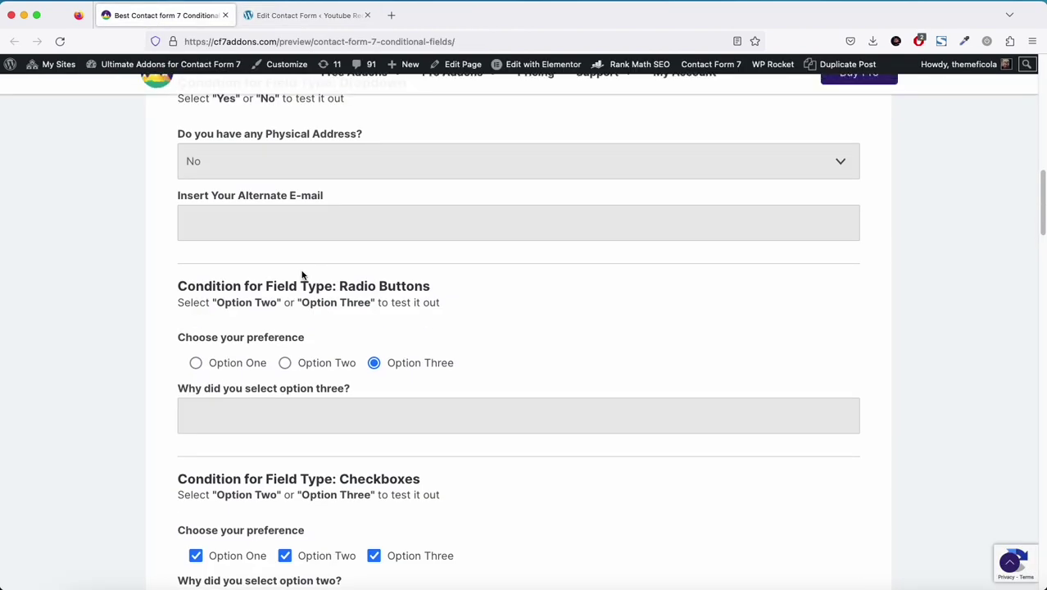
{"action": "scroll", "coordinate": [300, 275], "scroll_direction": "up", "scroll_amount": 3}
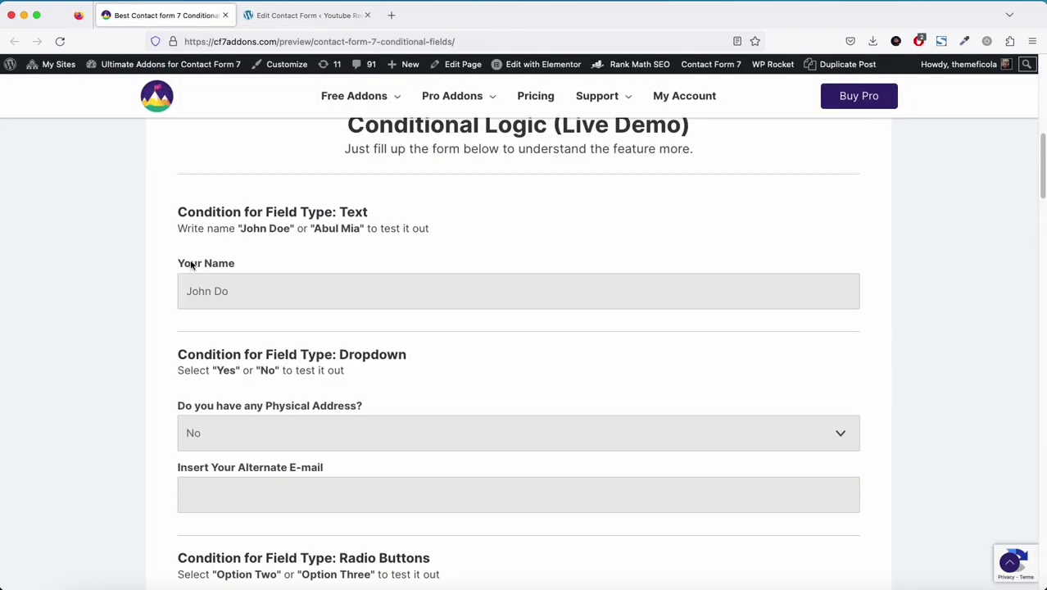
{"action": "left_click_drag", "start_coordinate": [178, 266], "coordinate": [178, 292]}
{"action": "left_click", "coordinate": [254, 286]}
{"action": "type", "text": "e"}
{"action": "left_click", "coordinate": [231, 355]}
{"action": "left_click", "coordinate": [159, 367]}
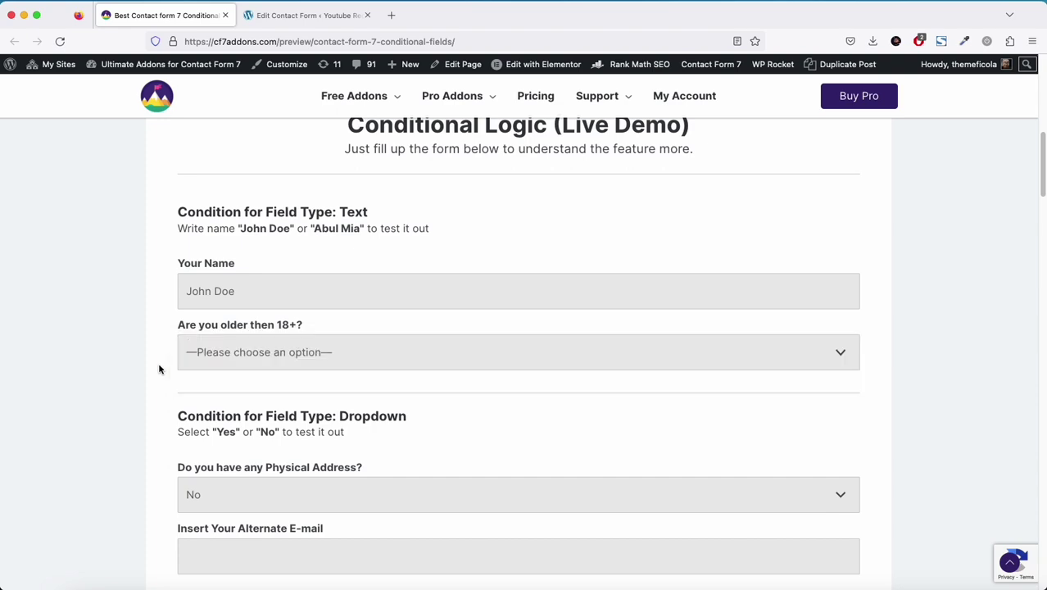
In the Conditional Field form, insert a drop-down menu tag below the Your name field with the options Yes and No.
{"action": "left_click", "coordinate": [314, 21]}
{"action": "key", "text": "Return"}
{"action": "key", "text": "Return"}
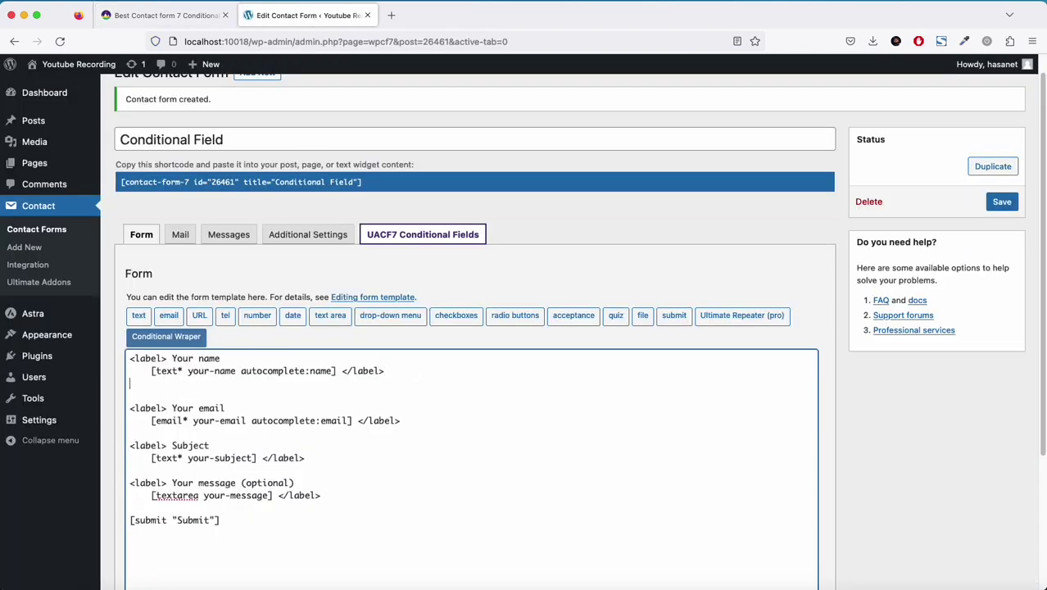
{"action": "left_click", "coordinate": [392, 315]}
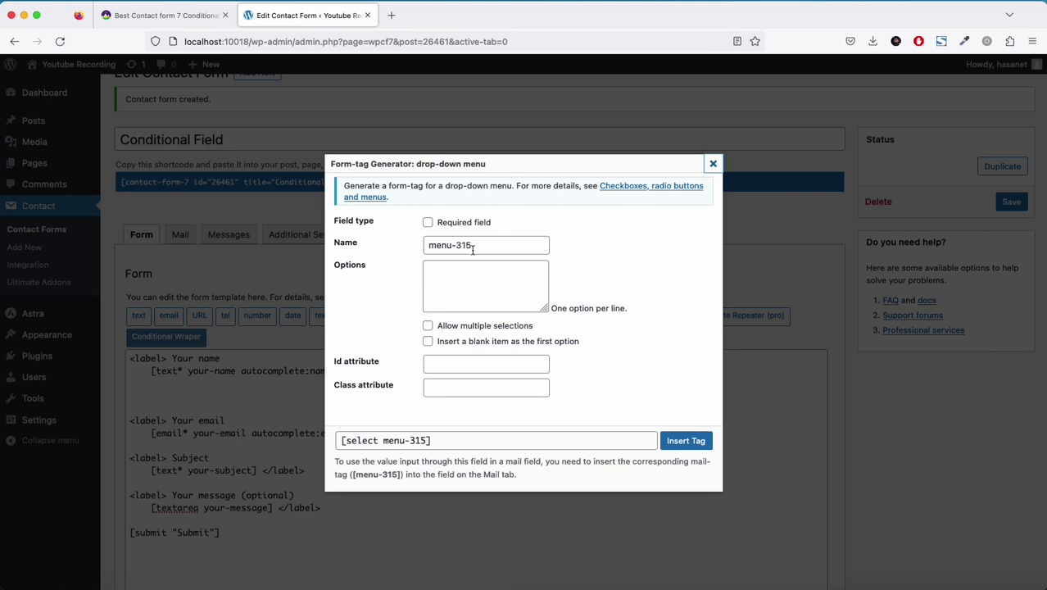
{"action": "left_click", "coordinate": [472, 287]}
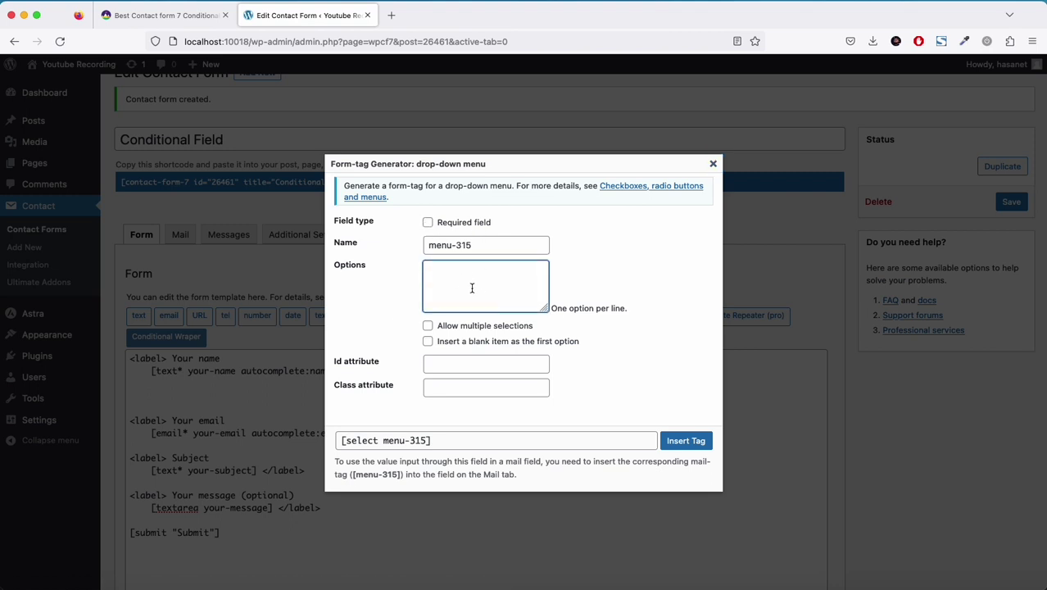
{"action": "type", "text": "Yes"}
{"action": "left_click", "coordinate": [684, 440]}
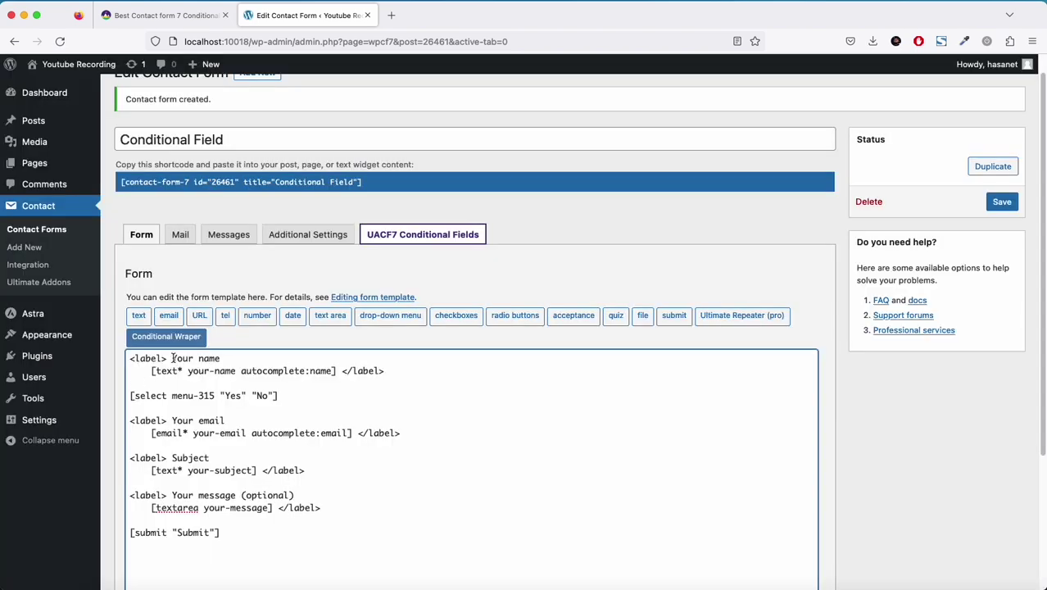
Wrap the drop-down tag in a copy of the "Your name" label and separate it from the name field with a blank line.
{"action": "left_click_drag", "start_coordinate": [221, 359], "coordinate": [119, 359]}
{"action": "key", "text": "super+c"}
{"action": "left_click", "coordinate": [152, 382]}
{"action": "key", "text": "super+v"}
{"action": "left_click_drag", "start_coordinate": [342, 371], "coordinate": [402, 371]}
{"action": "left_click", "coordinate": [337, 401]}
{"action": "key", "text": "super+v"}
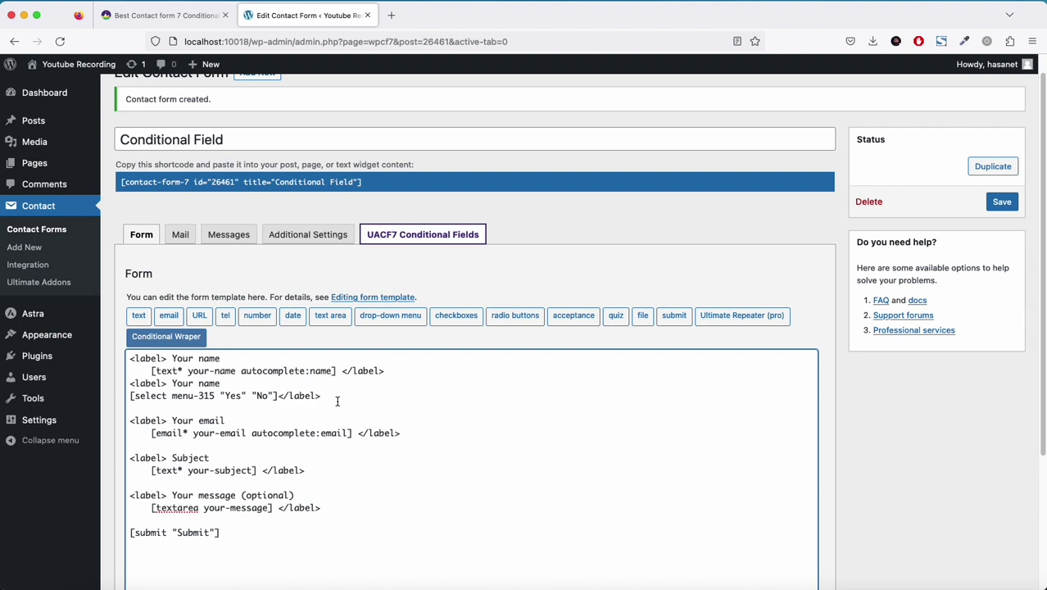
{"action": "left_click", "coordinate": [385, 368]}
{"action": "key", "text": "Return"}
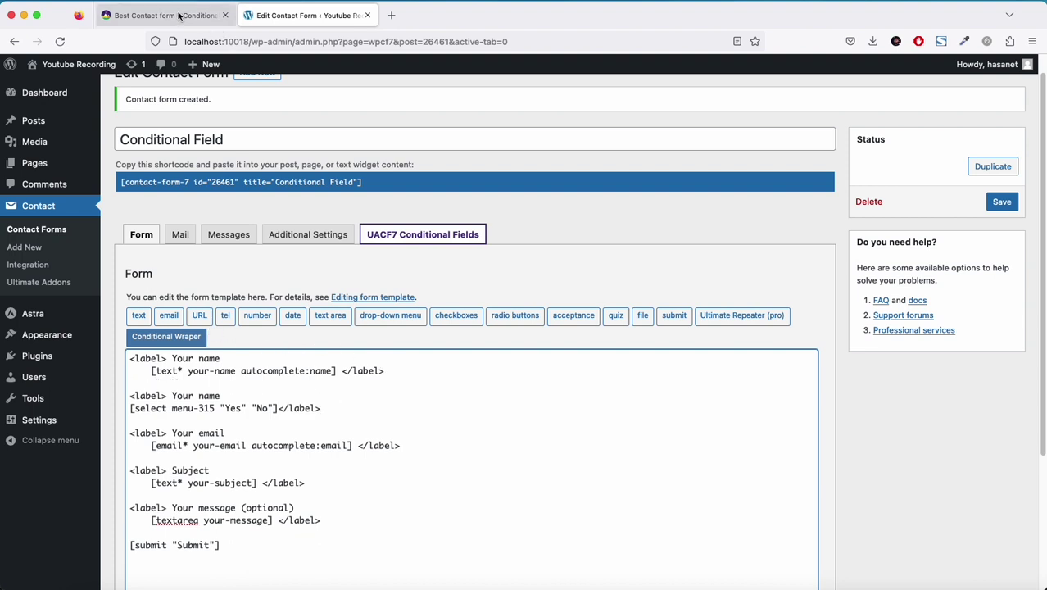
Replace the drop-down's label text with the question "Are you older then 18+?" copied from the demo page.
{"action": "left_click", "coordinate": [181, 17]}
{"action": "left_click_drag", "start_coordinate": [181, 328], "coordinate": [301, 329]}
{"action": "left_click", "coordinate": [304, 16]}
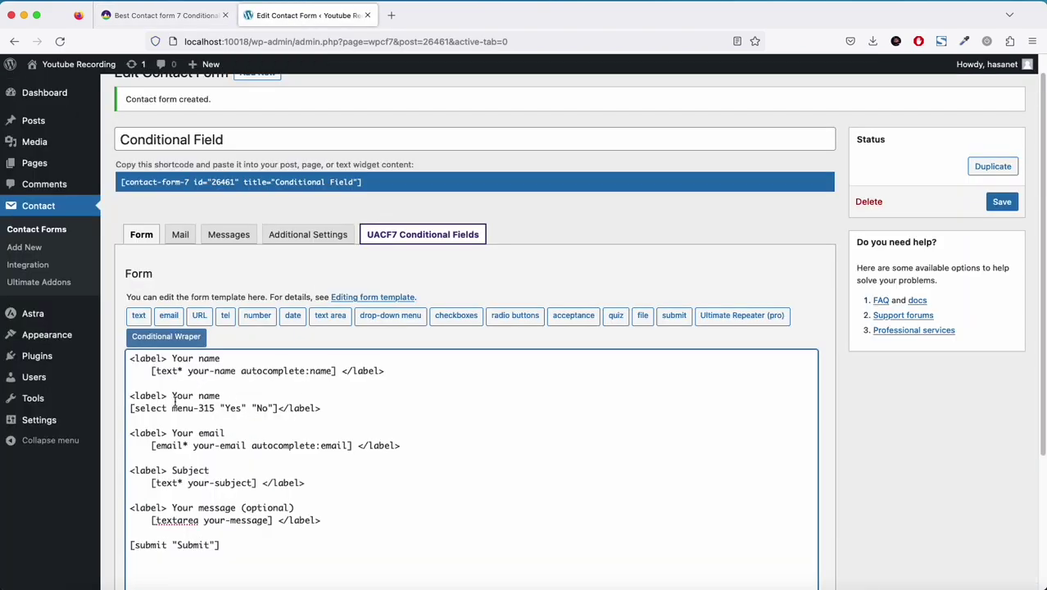
{"action": "left_click_drag", "start_coordinate": [172, 396], "coordinate": [240, 397]}
{"action": "key", "text": "super+v"}
{"action": "left_click", "coordinate": [444, 409]}
{"action": "scroll", "coordinate": [438, 397], "scroll_direction": "down", "scroll_amount": 1}
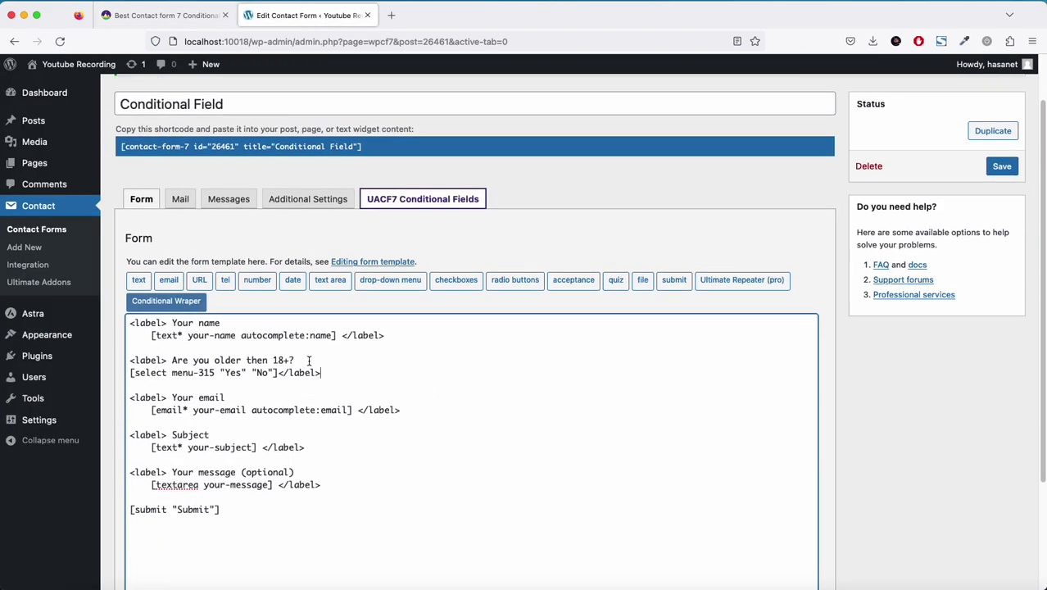
Insert a Conditional Wraper tag named "your-name-condition" directly above the age question's label.
{"action": "left_click", "coordinate": [257, 348]}
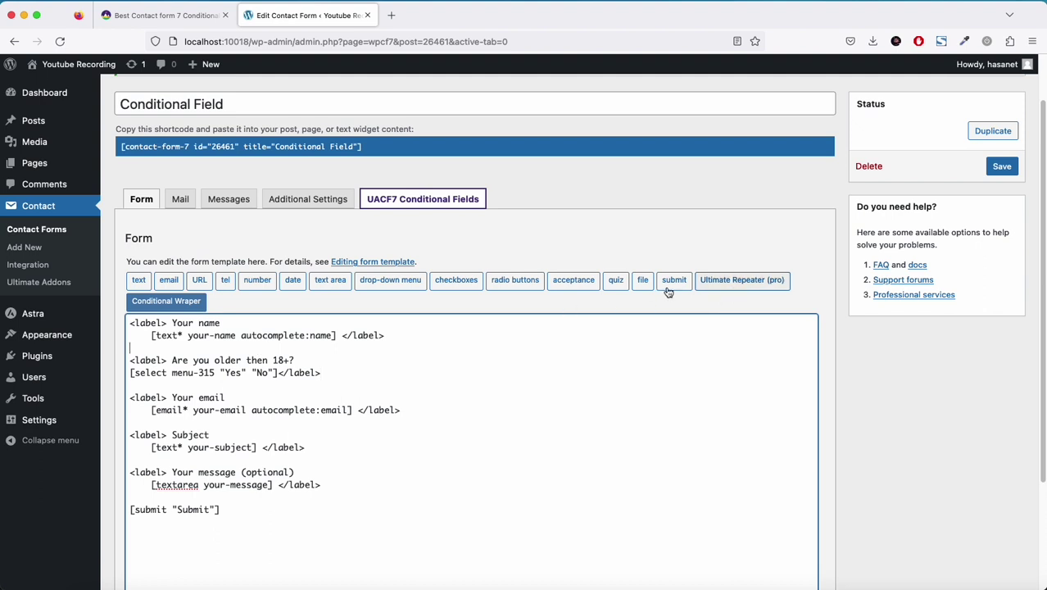
{"action": "left_click", "coordinate": [178, 304]}
{"action": "left_click", "coordinate": [499, 267]}
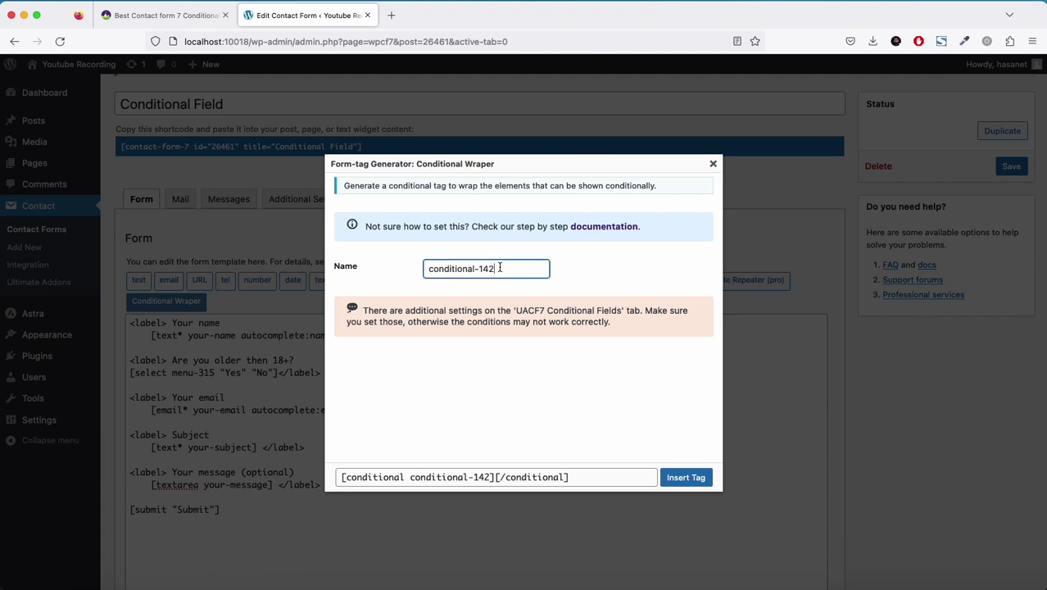
{"action": "triple_click", "coordinate": [500, 268]}
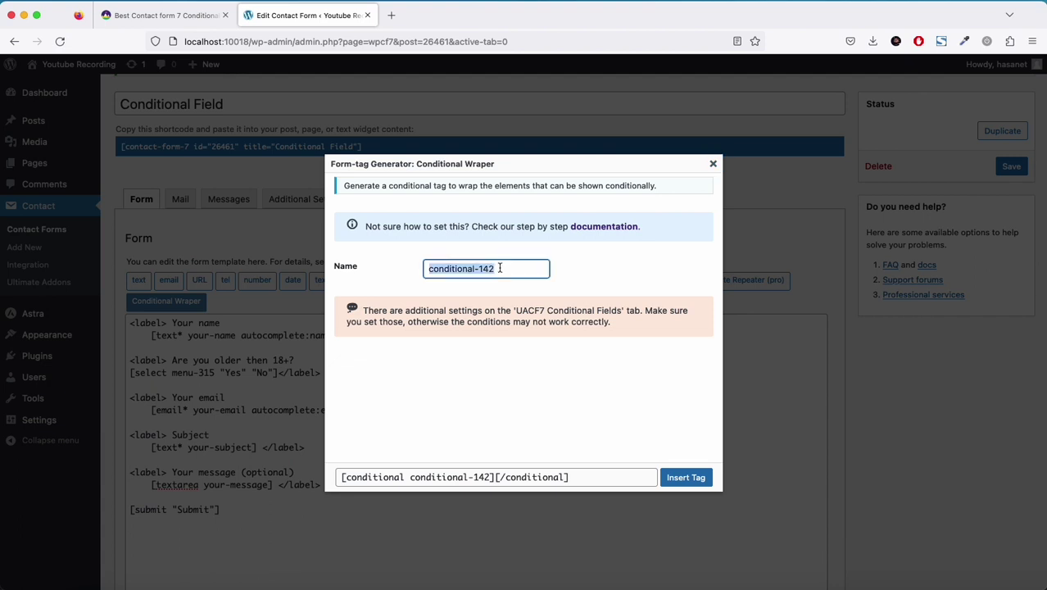
{"action": "type", "text": "your-name-condition"}
{"action": "left_click", "coordinate": [685, 477]}
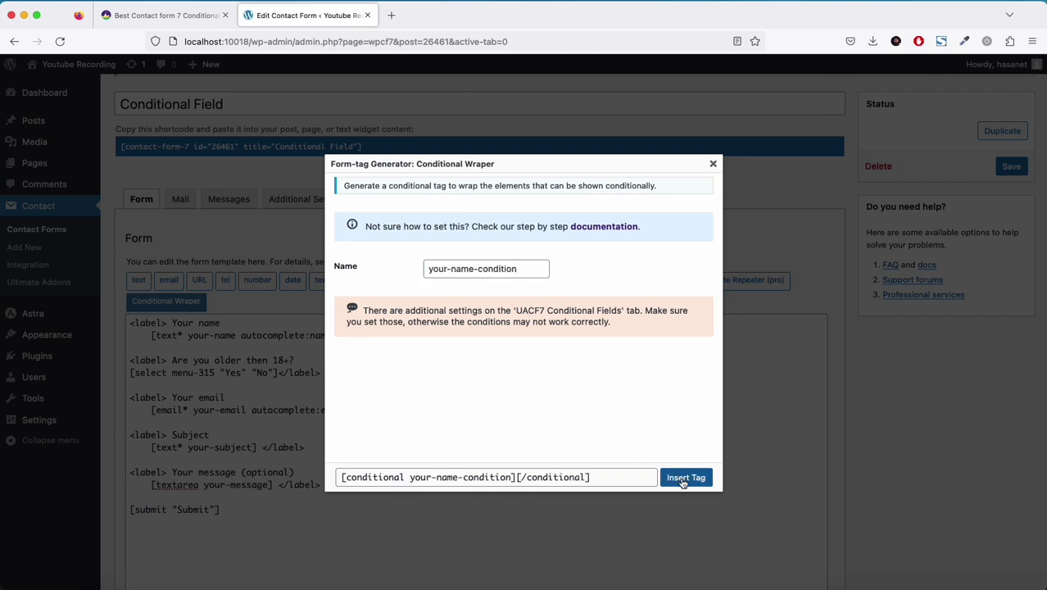
Move the closing conditional tag below the age drop-down, add a blank line above the opening tag, and save the form.
{"action": "left_click_drag", "start_coordinate": [305, 348], "coordinate": [382, 350]}
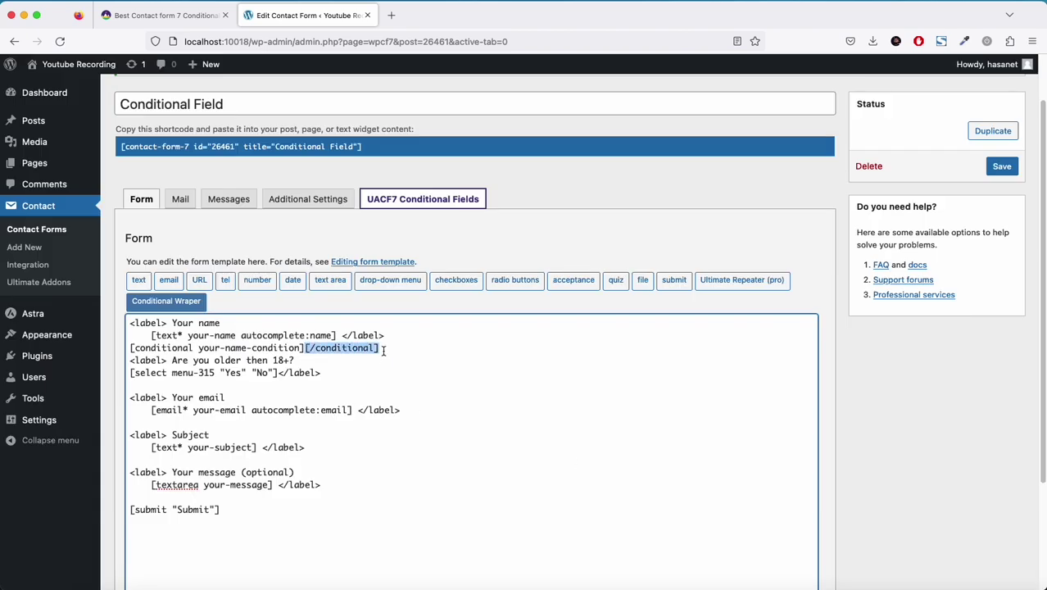
{"action": "key", "text": "super+x"}
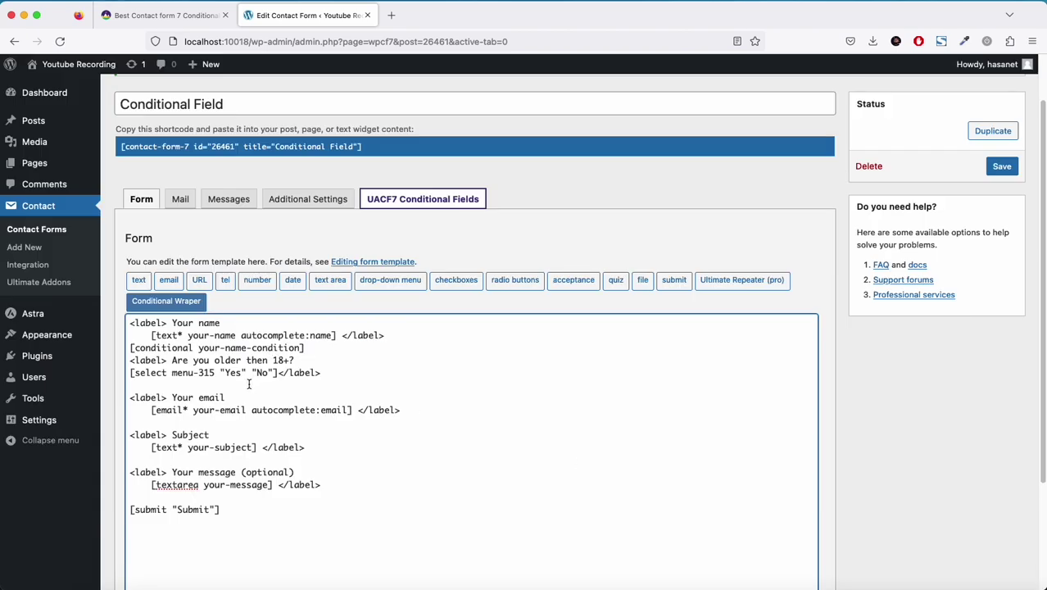
{"action": "key", "text": "super+v"}
{"action": "left_click", "coordinate": [131, 347]}
{"action": "key", "text": "Return"}
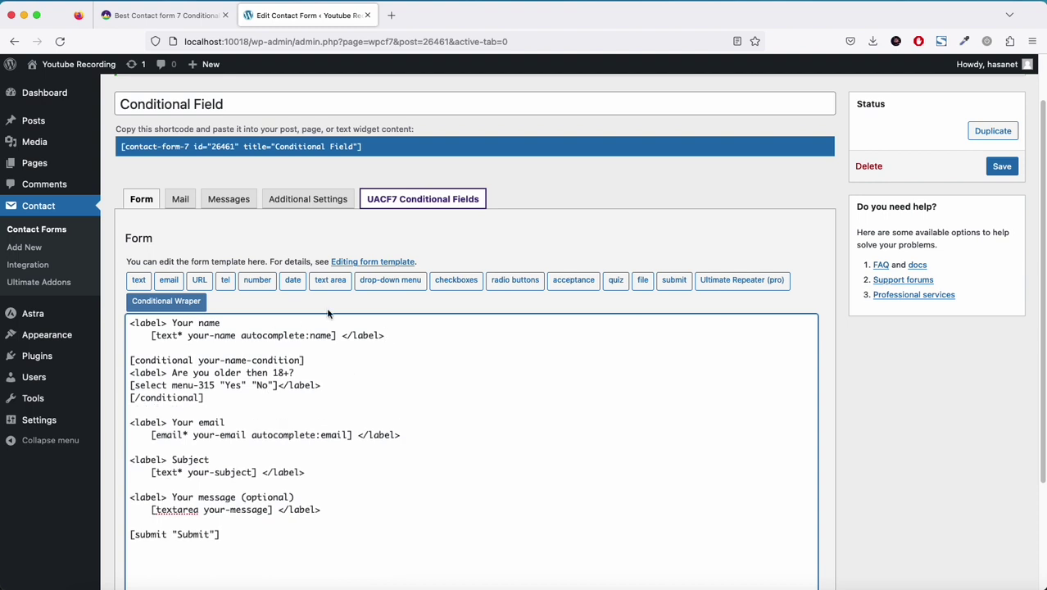
{"action": "left_click", "coordinate": [1003, 167]}
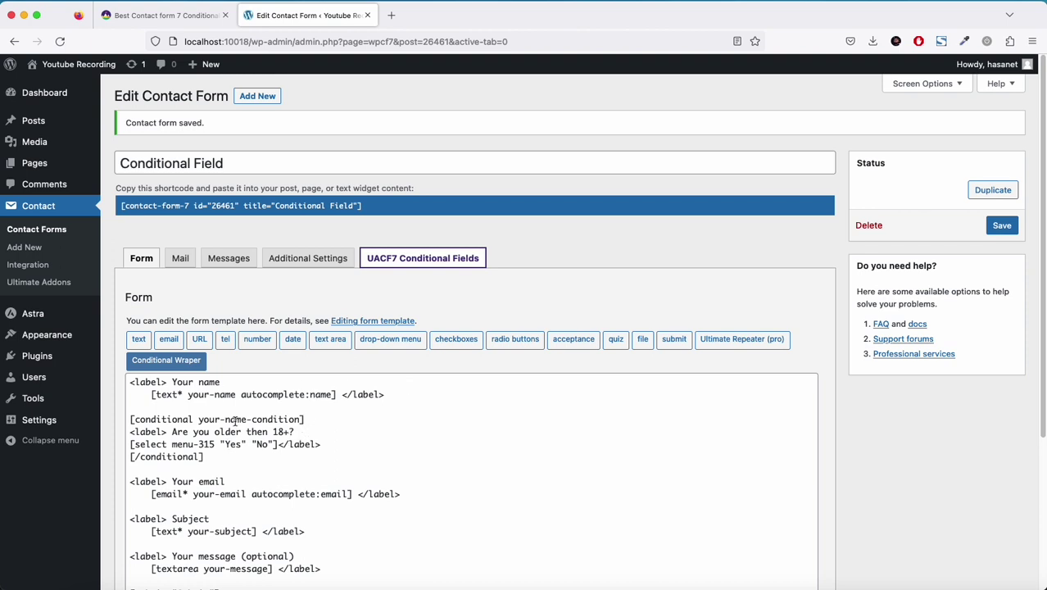
Add a rule in the UACF7 Conditional Fields settings that shows your-name-condition if Any condition matches.
{"action": "scroll", "coordinate": [279, 327], "scroll_direction": "down", "scroll_amount": 1}
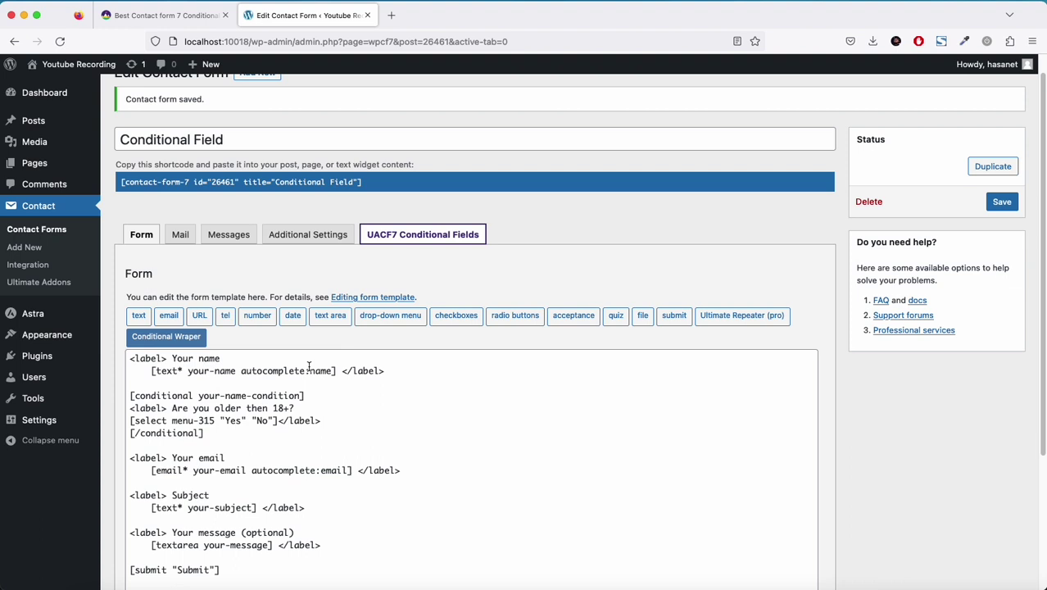
{"action": "left_click", "coordinate": [420, 235]}
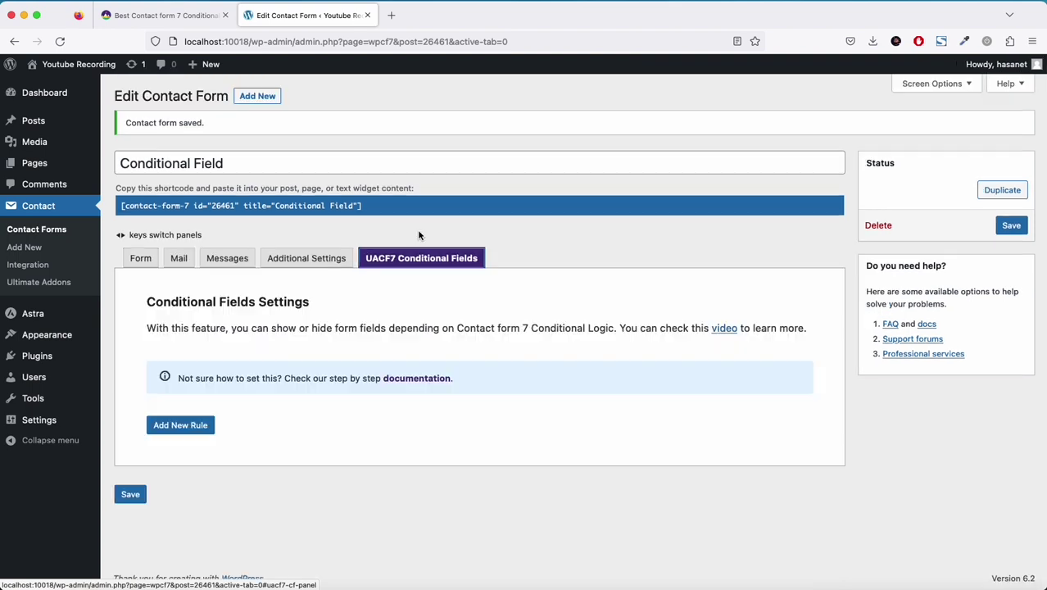
{"action": "left_click", "coordinate": [204, 431]}
{"action": "scroll", "coordinate": [169, 369], "scroll_direction": "down", "scroll_amount": 2}
{"action": "left_click", "coordinate": [161, 382]}
{"action": "left_click", "coordinate": [162, 409]}
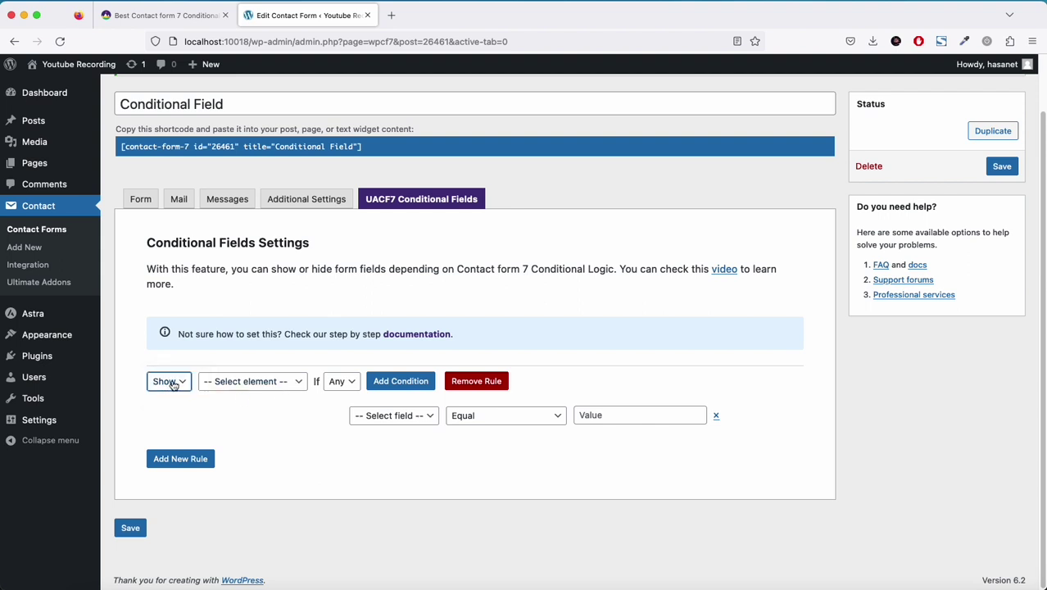
{"action": "left_click", "coordinate": [276, 382]}
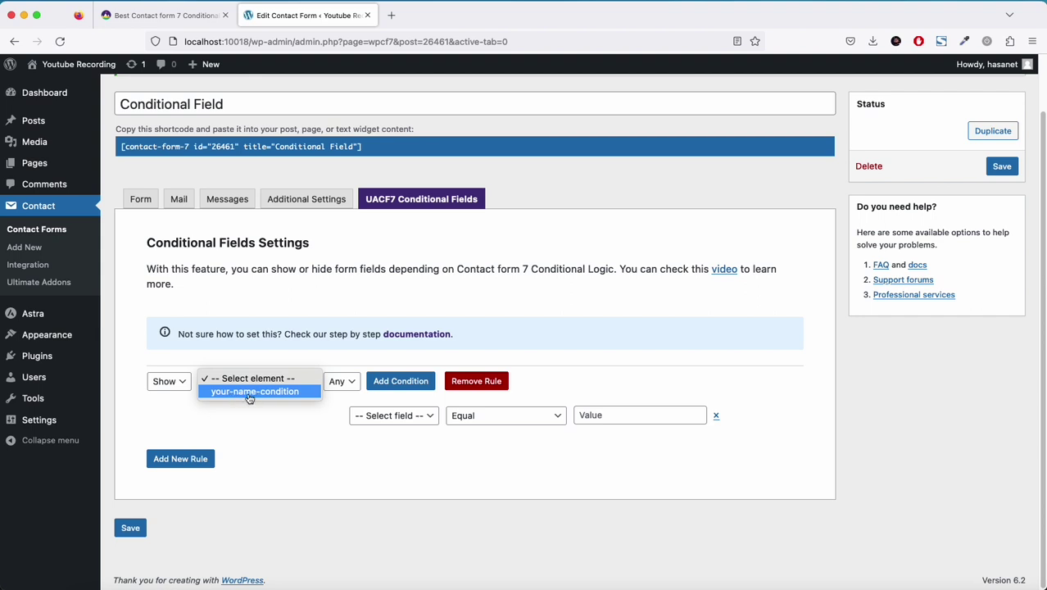
{"action": "left_click", "coordinate": [249, 392]}
{"action": "left_click", "coordinate": [344, 383]}
{"action": "left_click", "coordinate": [344, 380]}
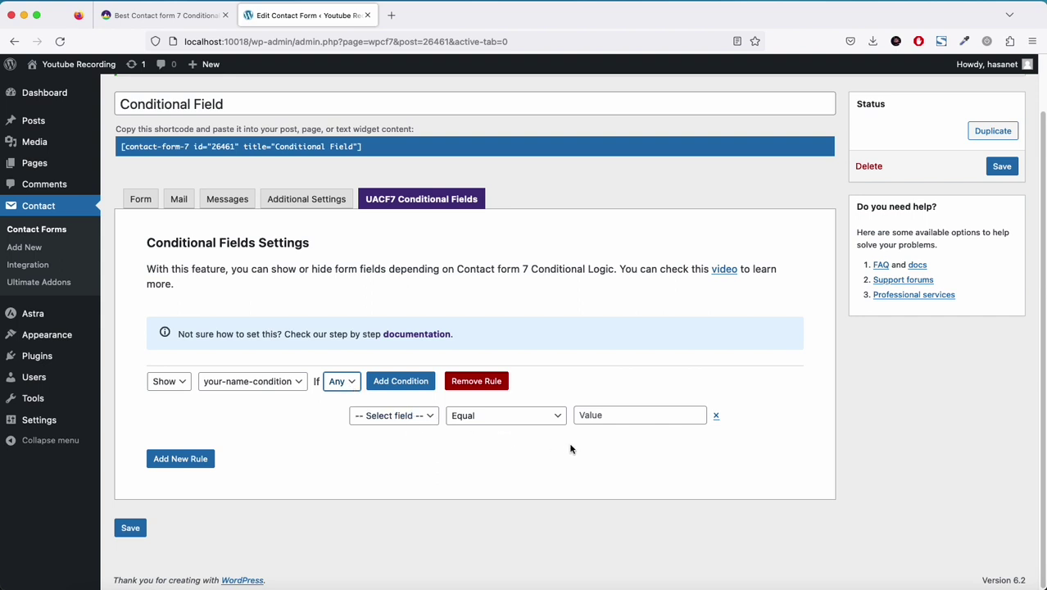
Try a second condition with matching set to All, and return the rule to Any with a single condition.
{"action": "left_click", "coordinate": [394, 383]}
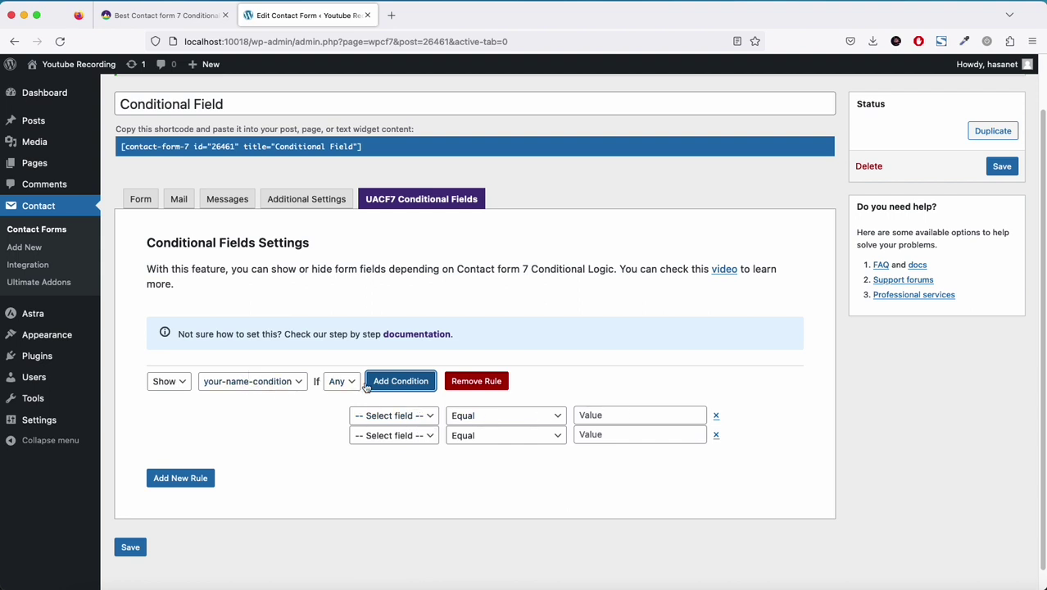
{"action": "left_click", "coordinate": [341, 381]}
{"action": "left_click", "coordinate": [344, 391]}
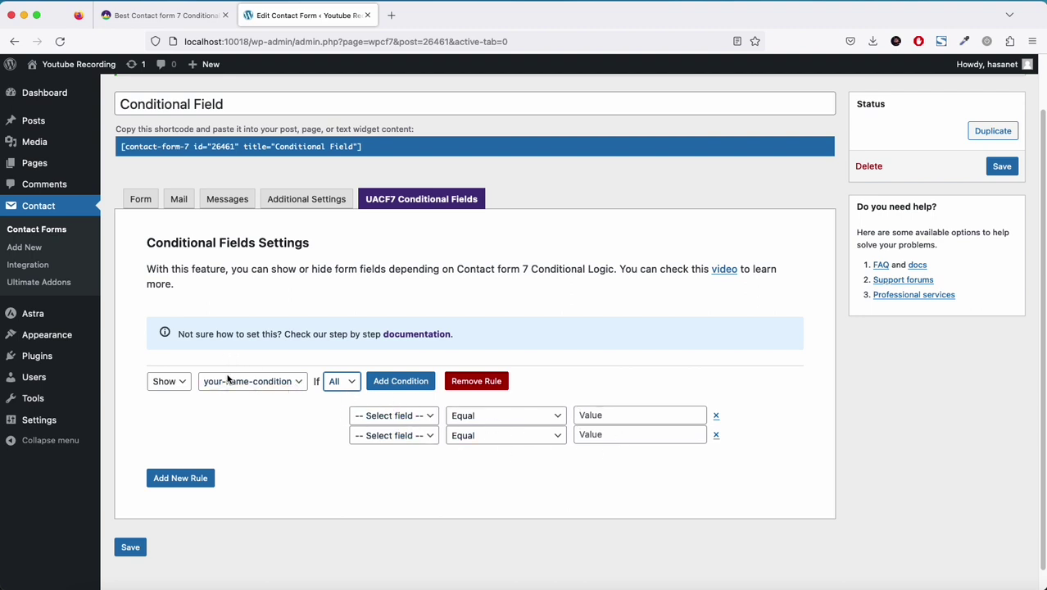
{"action": "left_click", "coordinate": [346, 381]}
{"action": "left_click", "coordinate": [342, 365]}
{"action": "left_click", "coordinate": [715, 435]}
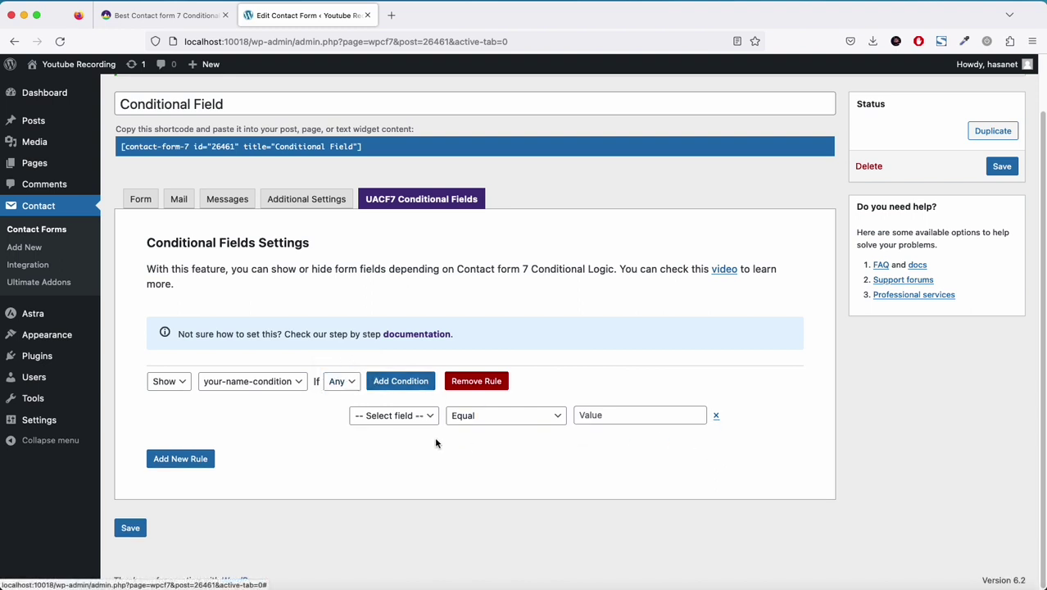
Set the rule's condition to the your-name field, Equal, with the value "Yes".
{"action": "left_click", "coordinate": [413, 415]}
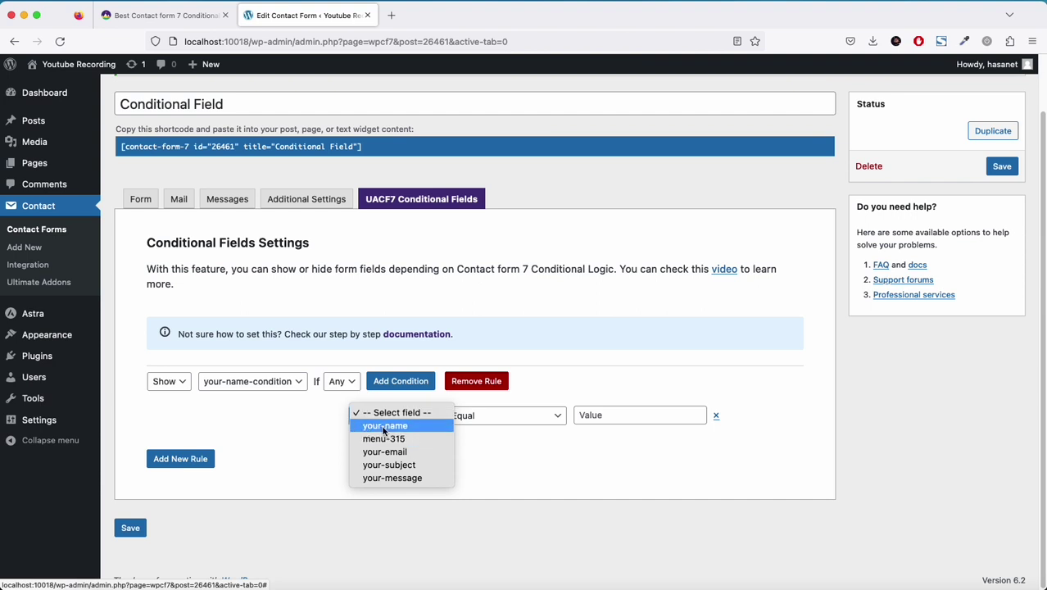
{"action": "left_click", "coordinate": [382, 426]}
{"action": "left_click", "coordinate": [665, 415]}
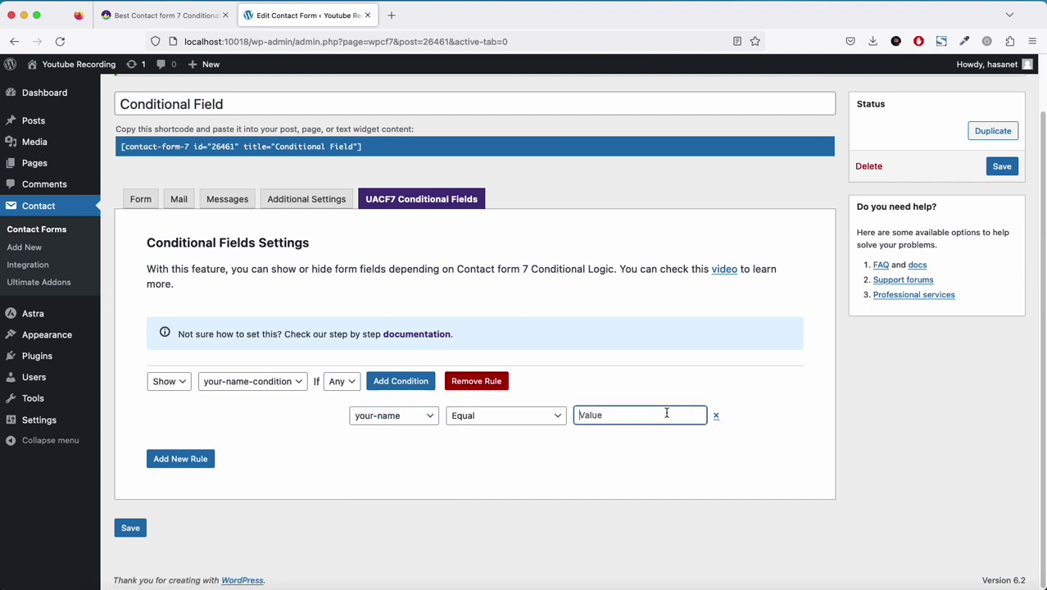
{"action": "type", "text": "Yes"}
{"action": "left_click", "coordinate": [620, 476]}
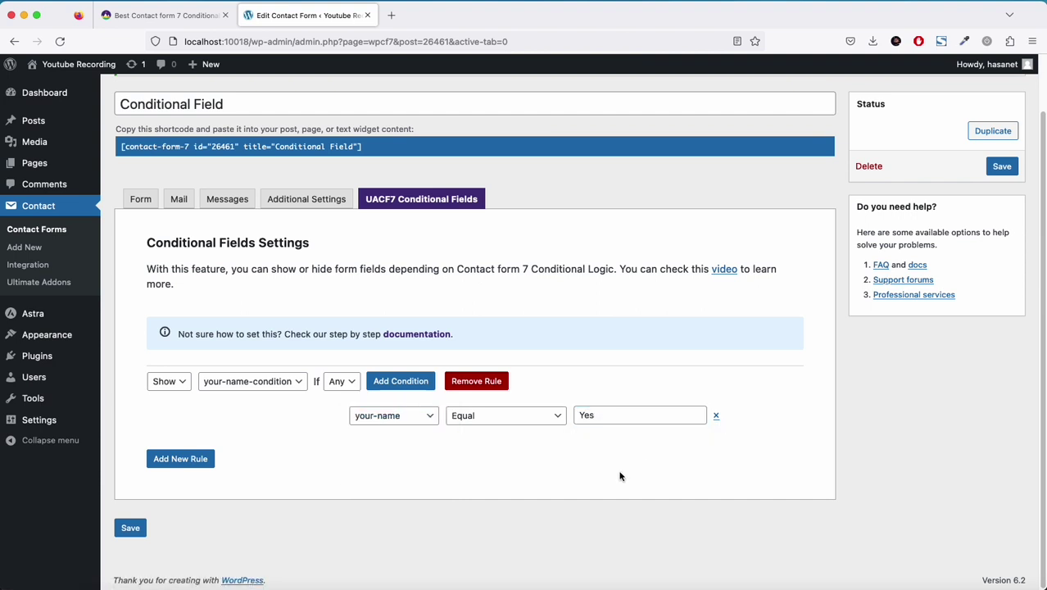
Replace the condition's value with the sample full name used on the demo page and save the form.
{"action": "left_click", "coordinate": [606, 414]}
{"action": "double_click", "coordinate": [606, 413]}
{"action": "type", "text": "John Doe"}
{"action": "left_click", "coordinate": [554, 462]}
{"action": "left_click", "coordinate": [1001, 166]}
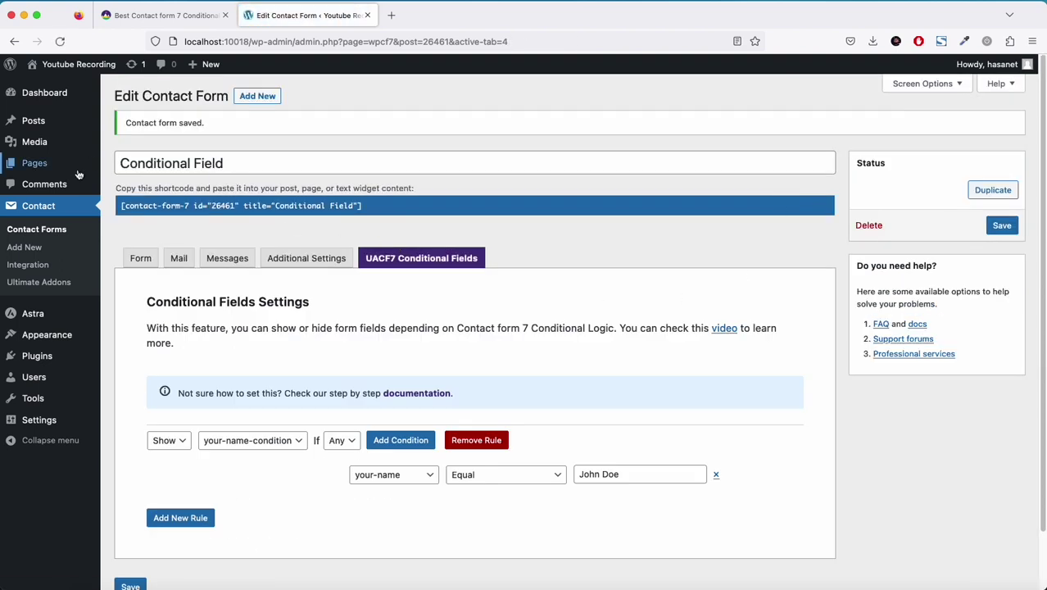
Create and publish a new page titled "Conditional Form" containing the shortcode [contact-form-7 id="26461" title="Conditional Field"].
{"action": "left_click", "coordinate": [144, 183], "text": "super"}
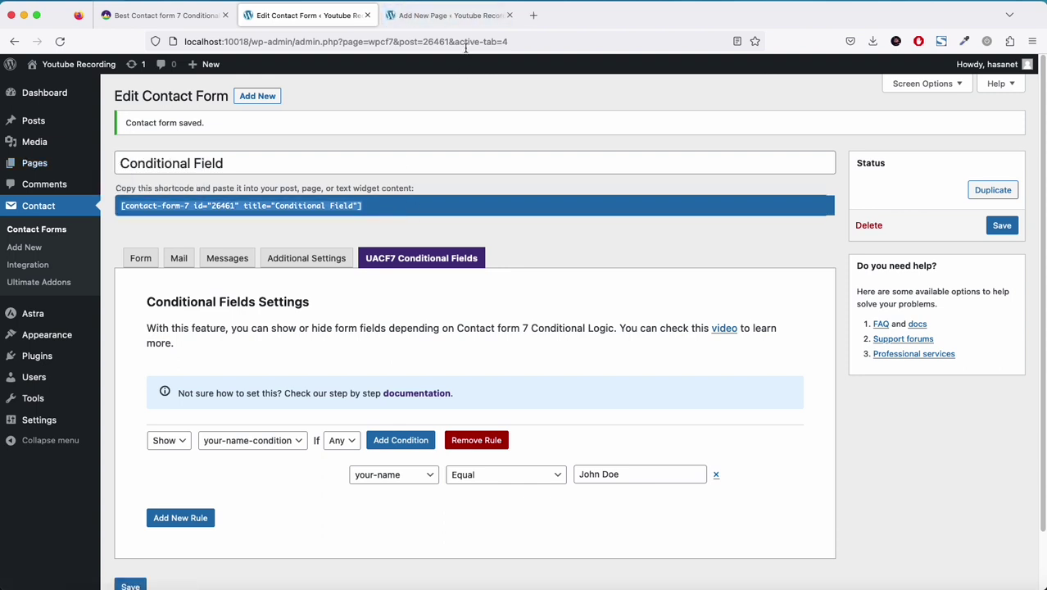
{"action": "left_click", "coordinate": [450, 15]}
{"action": "type", "text": "Condi"}
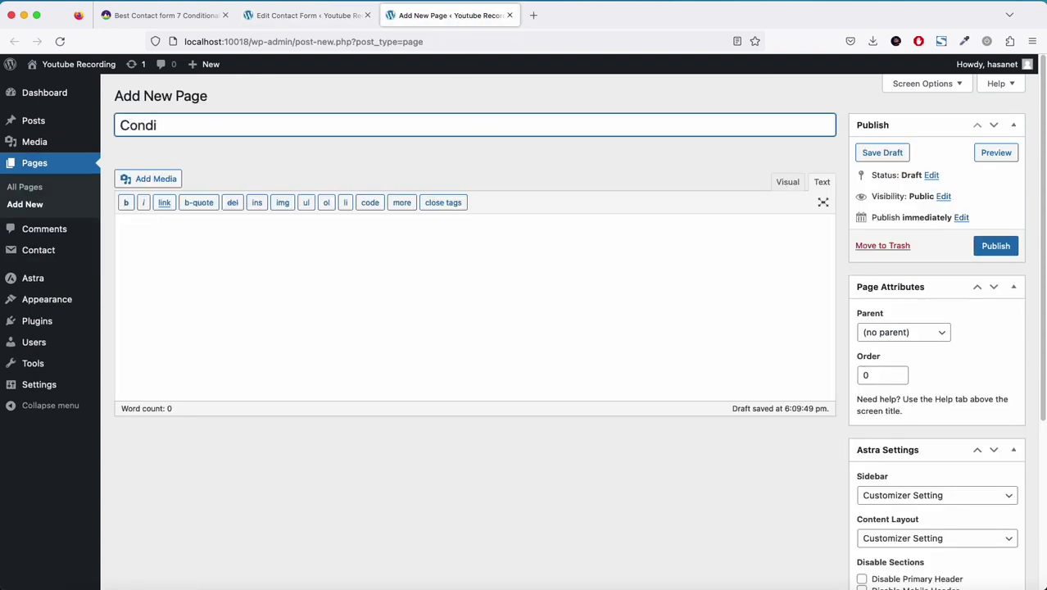
{"action": "type", "text": "tional Form"}
{"action": "left_click", "coordinate": [599, 255]}
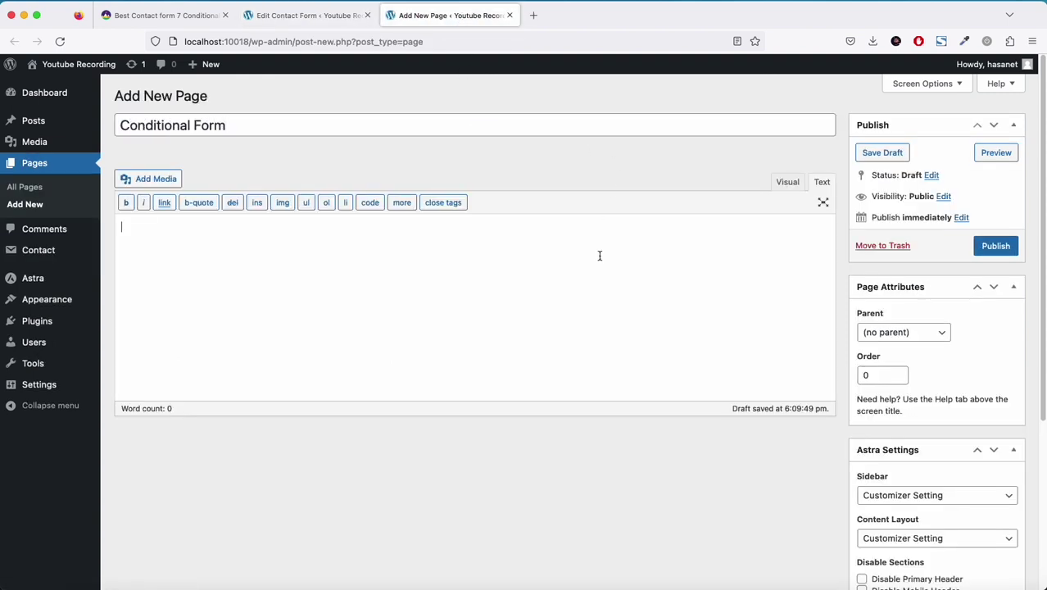
{"action": "type", "text": "[contact-form-7 id=\"26461\" title=\"Conditional Field\"]"}
{"action": "left_click", "coordinate": [993, 248]}
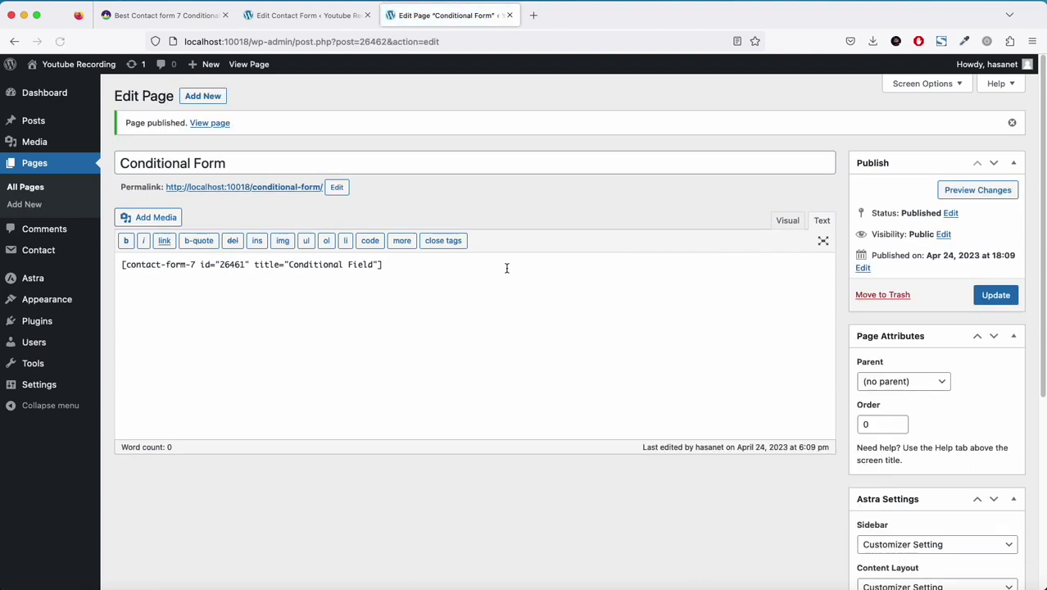
View the published Conditional Form page and enter the sample full name in Your name to test the conditional question.
{"action": "left_click", "coordinate": [279, 192]}
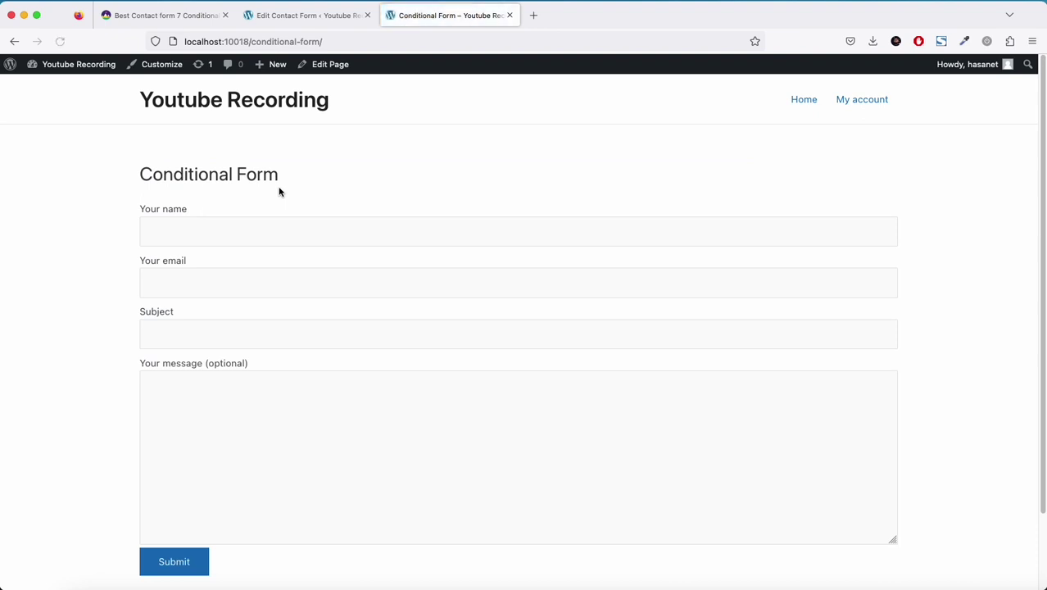
{"action": "left_click", "coordinate": [240, 223]}
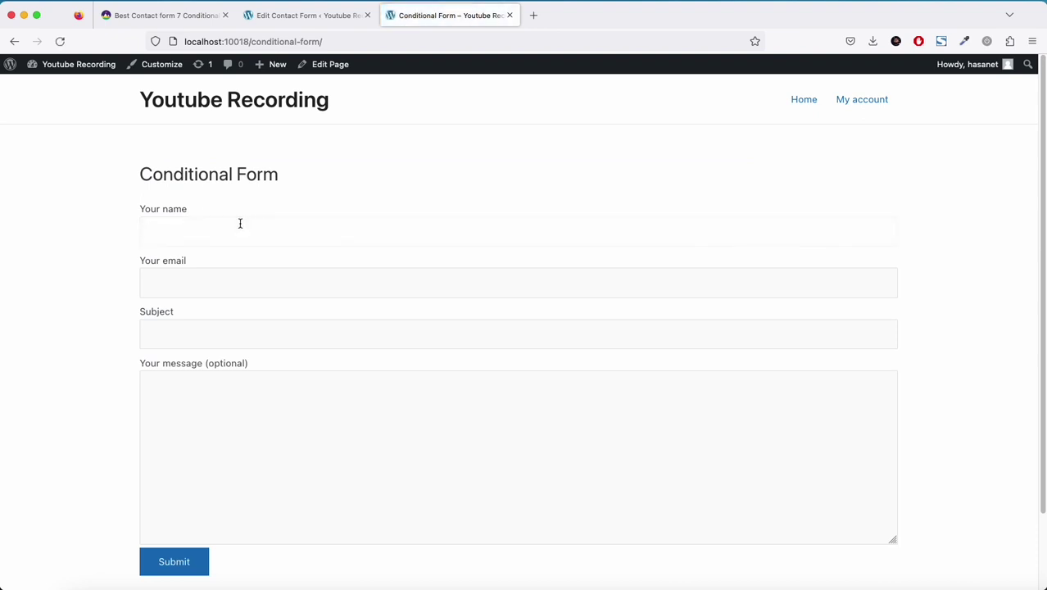
{"action": "type", "text": "John Doe"}
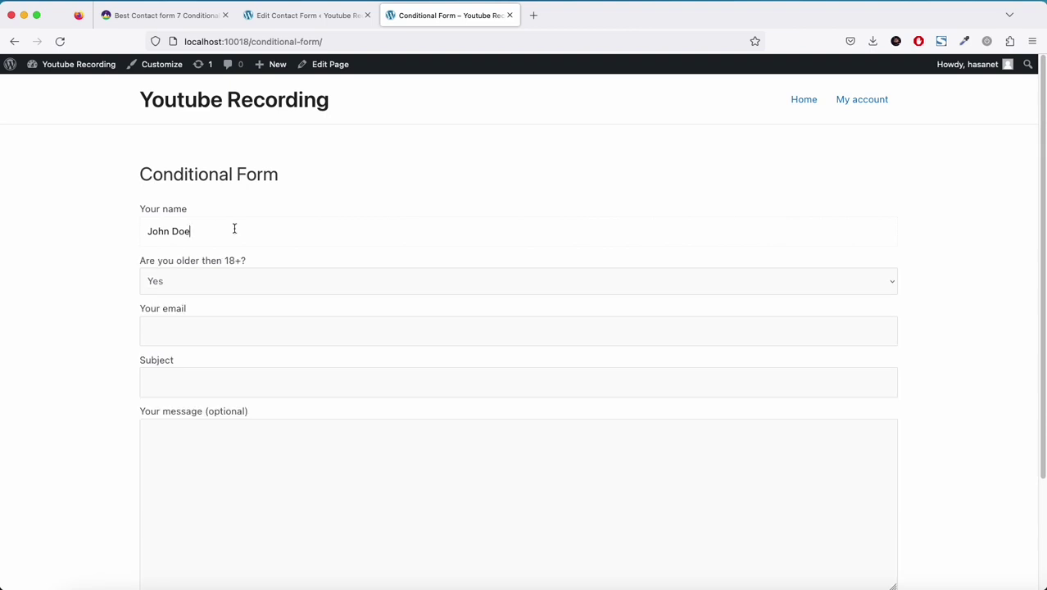
Test the name condition by checking the age question's options, deleting the name's last two letters and restoring them.
{"action": "left_click", "coordinate": [168, 282]}
{"action": "left_click", "coordinate": [117, 302]}
{"action": "left_click", "coordinate": [193, 232]}
{"action": "key", "text": "BackSpace"}
{"action": "key", "text": "BackSpace"}
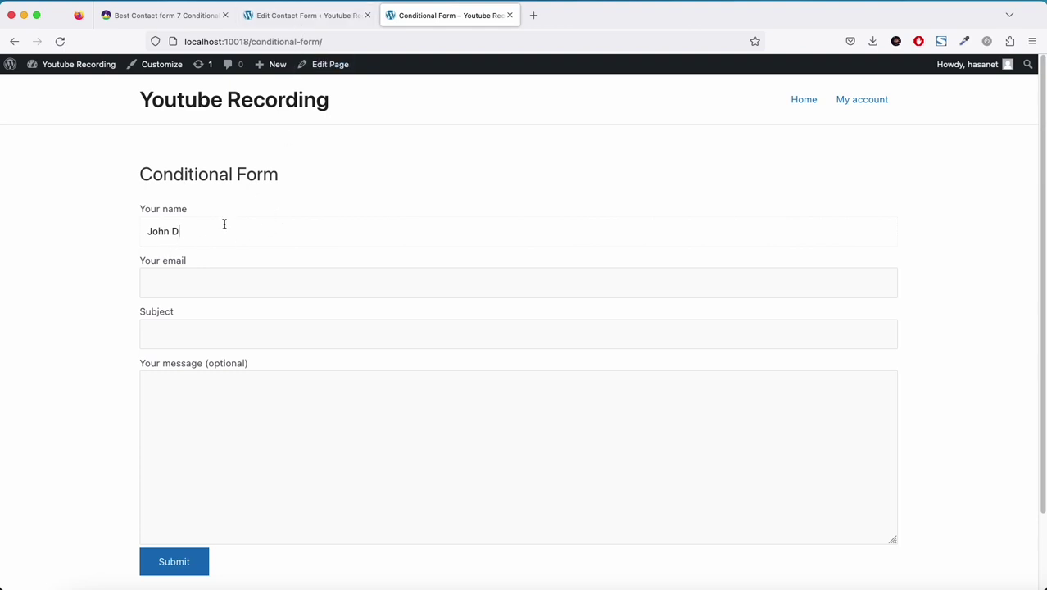
{"action": "type", "text": "oe"}
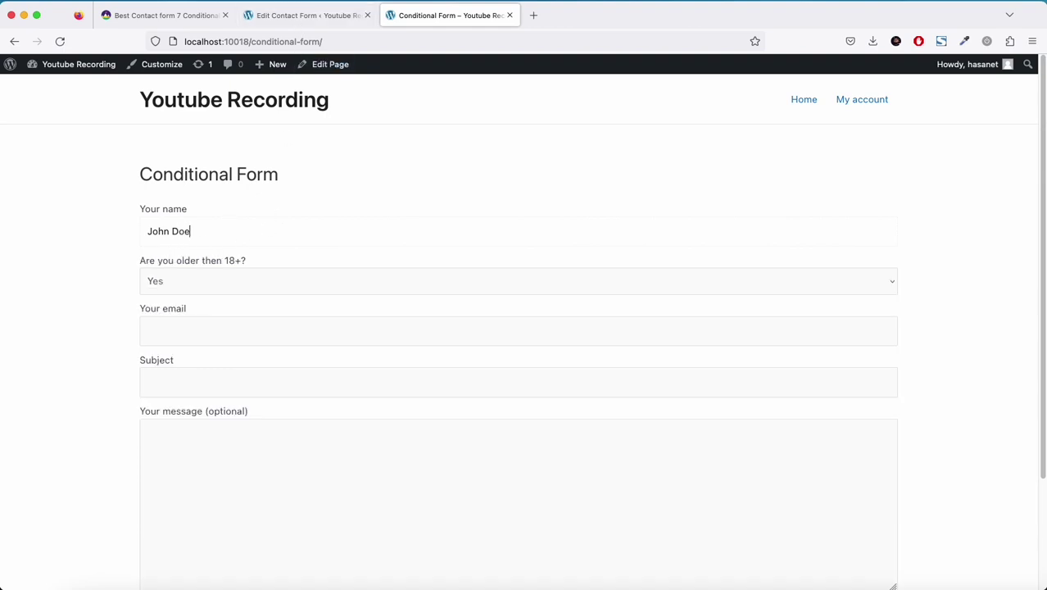
Return to the Conditional Fields Settings of the Conditional Field form.
{"action": "left_click", "coordinate": [304, 18]}
{"action": "scroll", "coordinate": [326, 466], "scroll_direction": "down", "scroll_amount": 3}
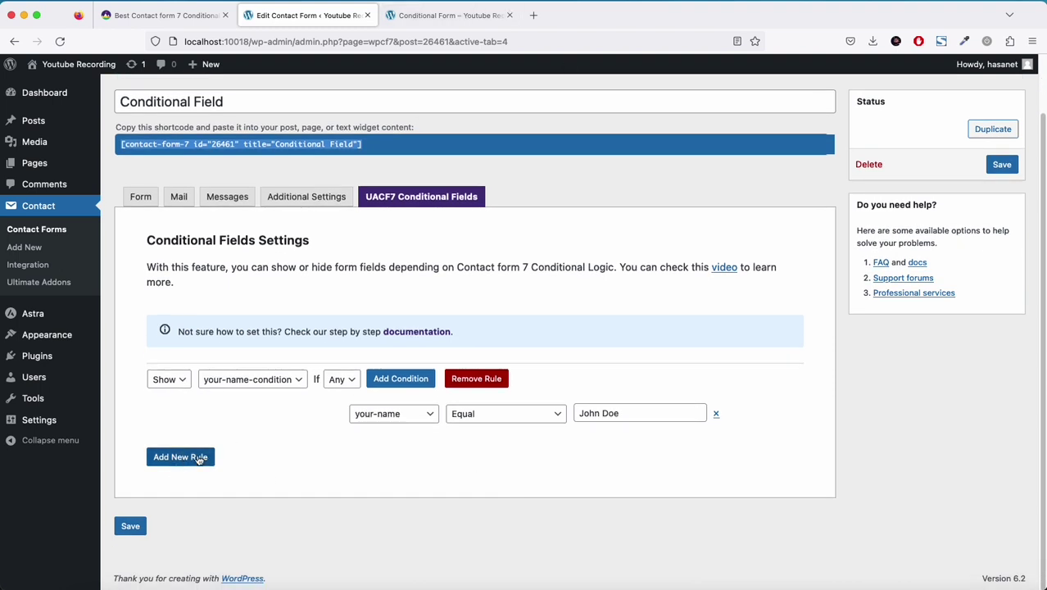
{"action": "left_click", "coordinate": [198, 459]}
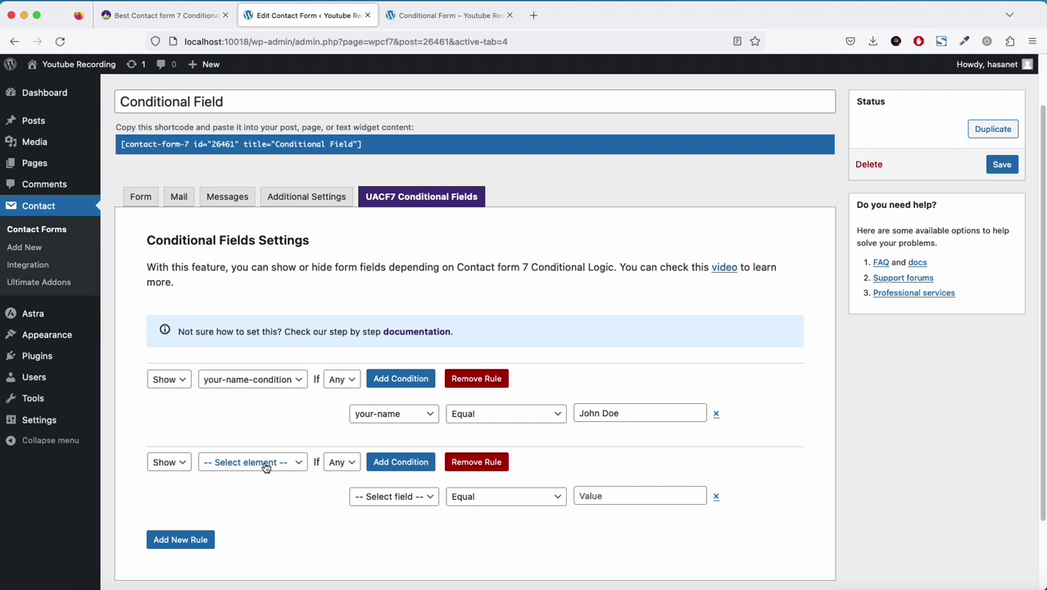
{"action": "left_click", "coordinate": [715, 496]}
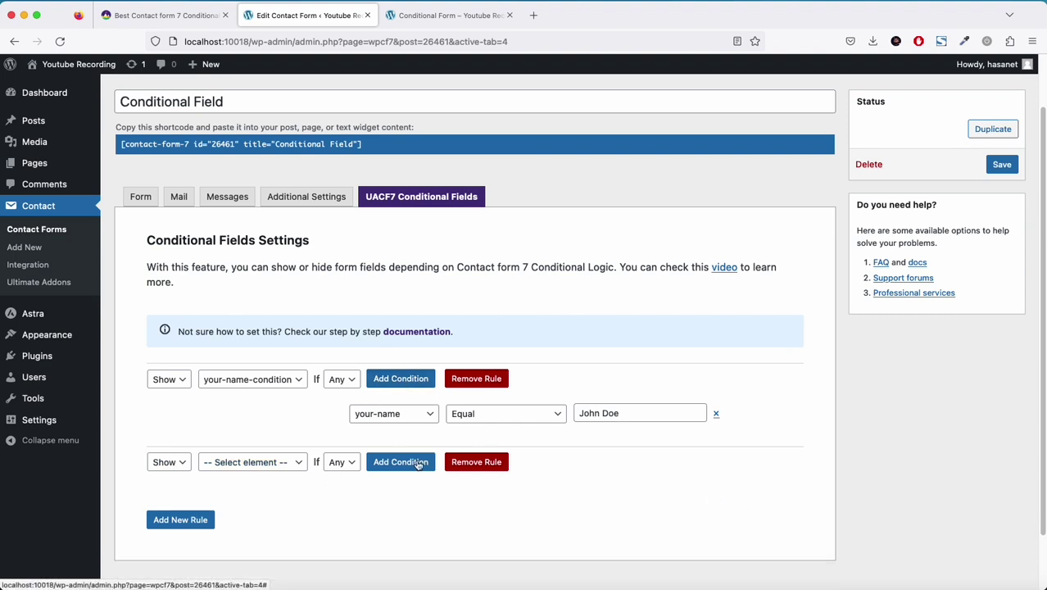
{"action": "left_click", "coordinate": [476, 462]}
Add a second condition to the rule with your-name, Equal and another sample full name, and save the form.
{"action": "left_click", "coordinate": [397, 378]}
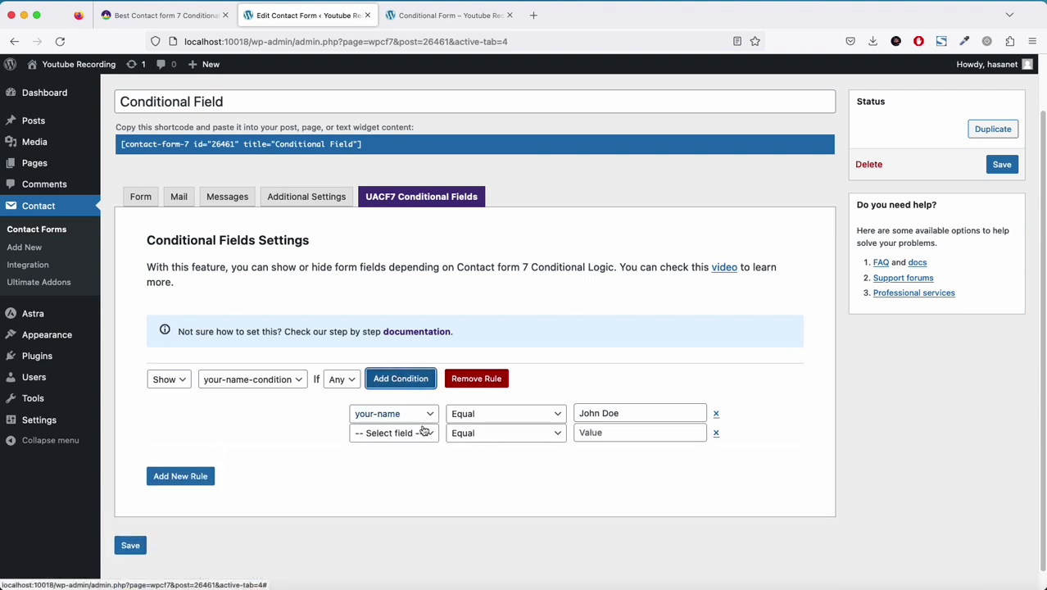
{"action": "left_click", "coordinate": [424, 430]}
{"action": "left_click", "coordinate": [383, 443]}
{"action": "left_click", "coordinate": [613, 433]}
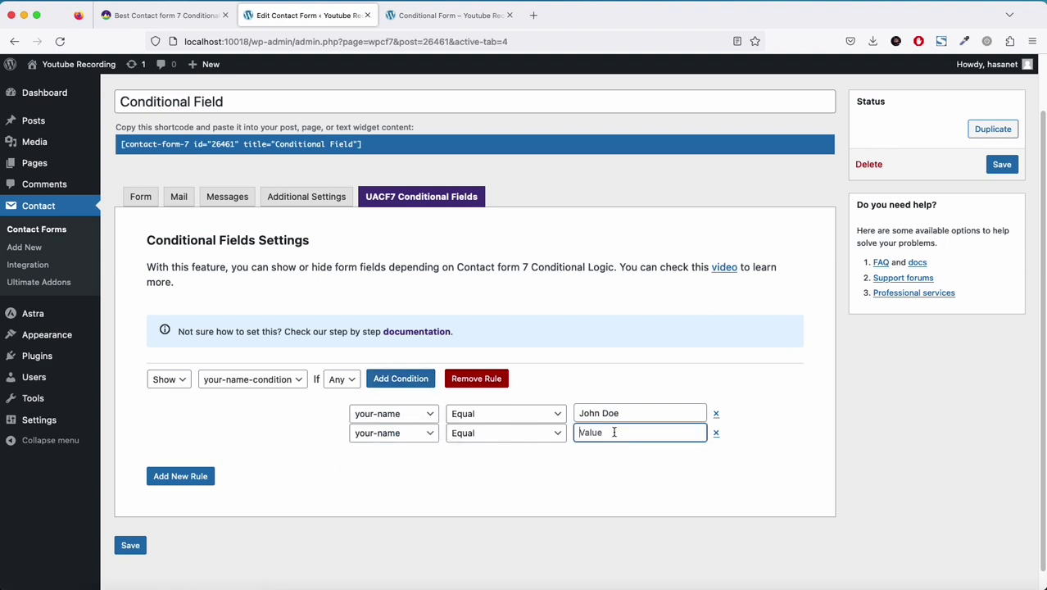
{"action": "type", "text": "Abul Do"}
{"action": "left_click", "coordinate": [130, 545]}
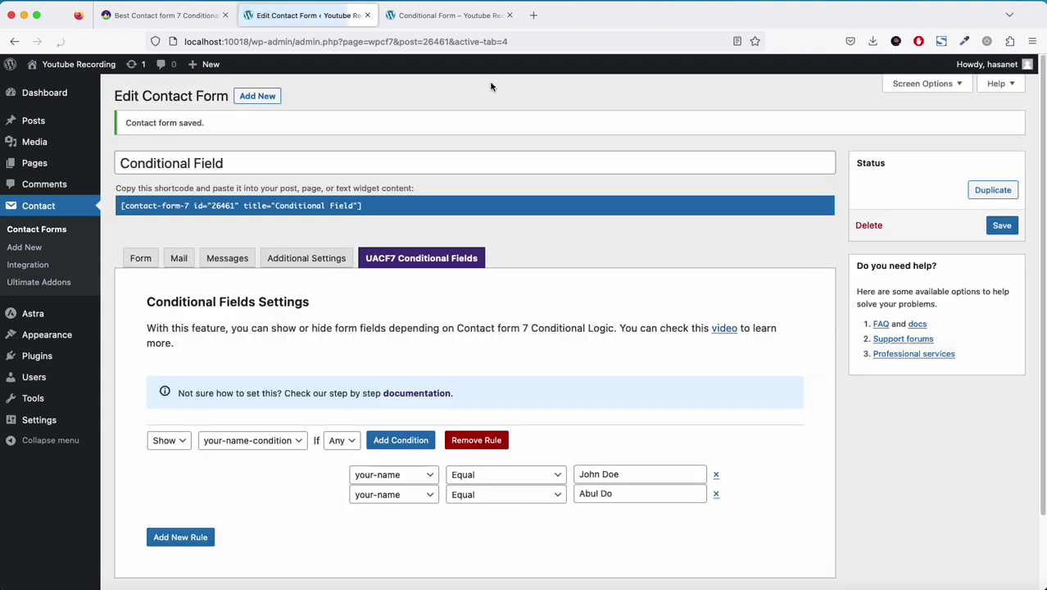
Reload the published Conditional Form page and replace Your name with the second sample full name to test the new condition.
{"action": "left_click", "coordinate": [448, 15]}
{"action": "left_click", "coordinate": [59, 41]}
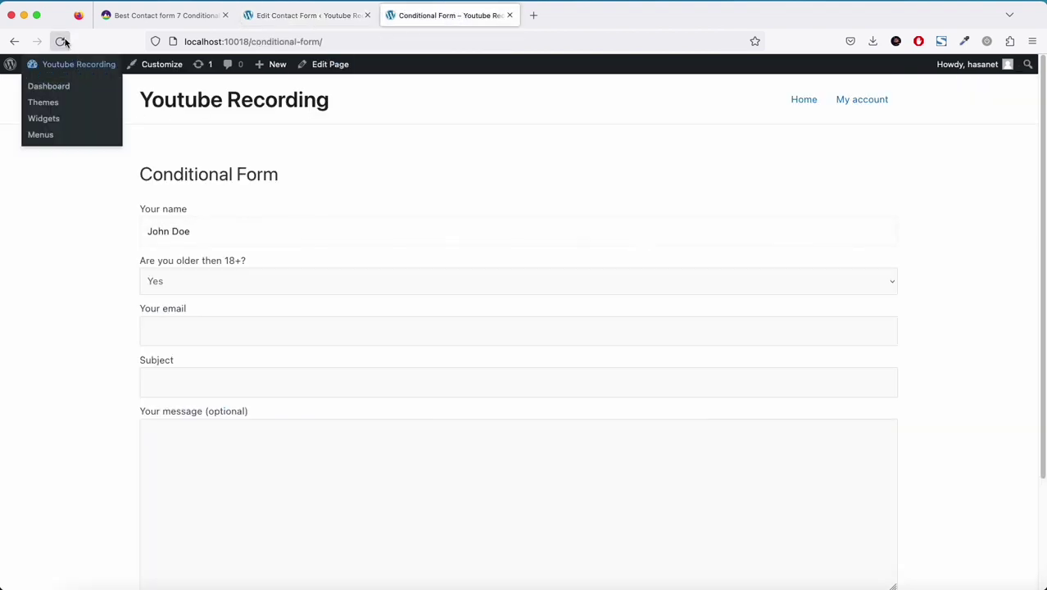
{"action": "left_click", "coordinate": [214, 231]}
{"action": "key", "text": "super+a"}
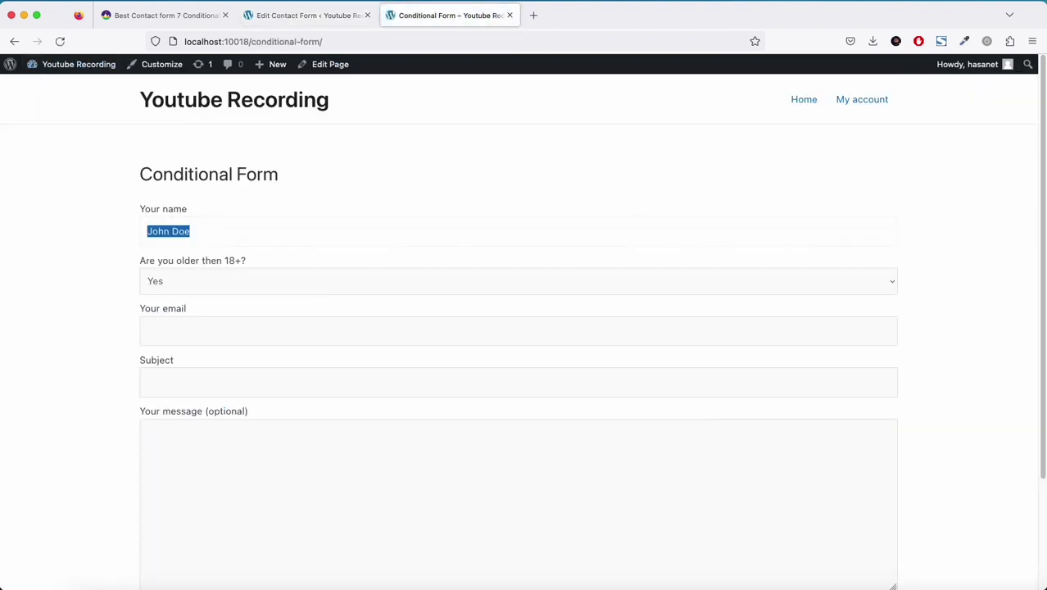
{"action": "type", "text": "Abul Do"}
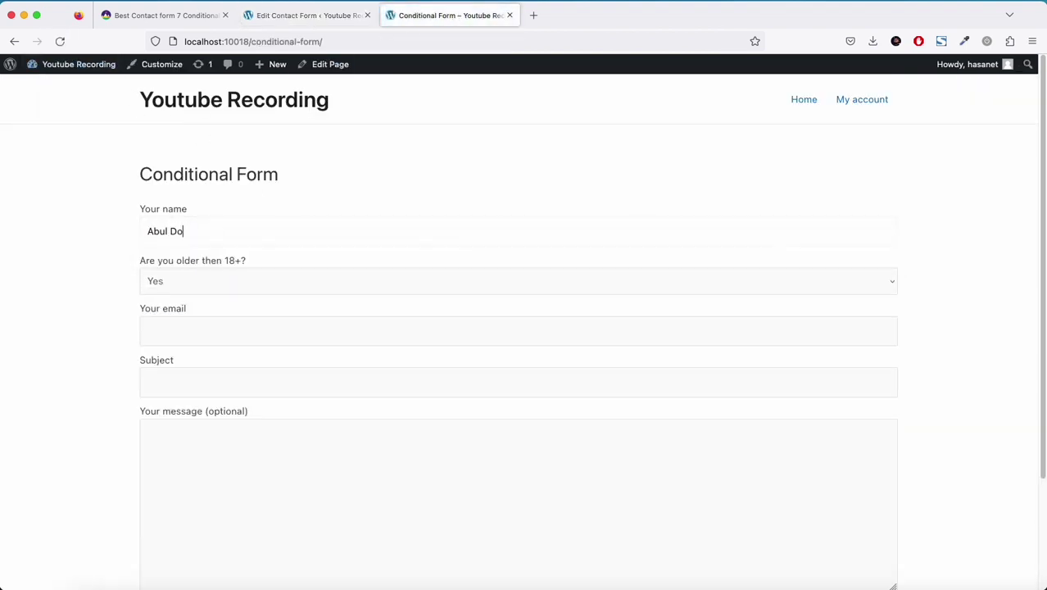
Open the form template of the Conditional Field form and examine the Dropdown condition example on the demo page.
{"action": "left_click", "coordinate": [303, 17]}
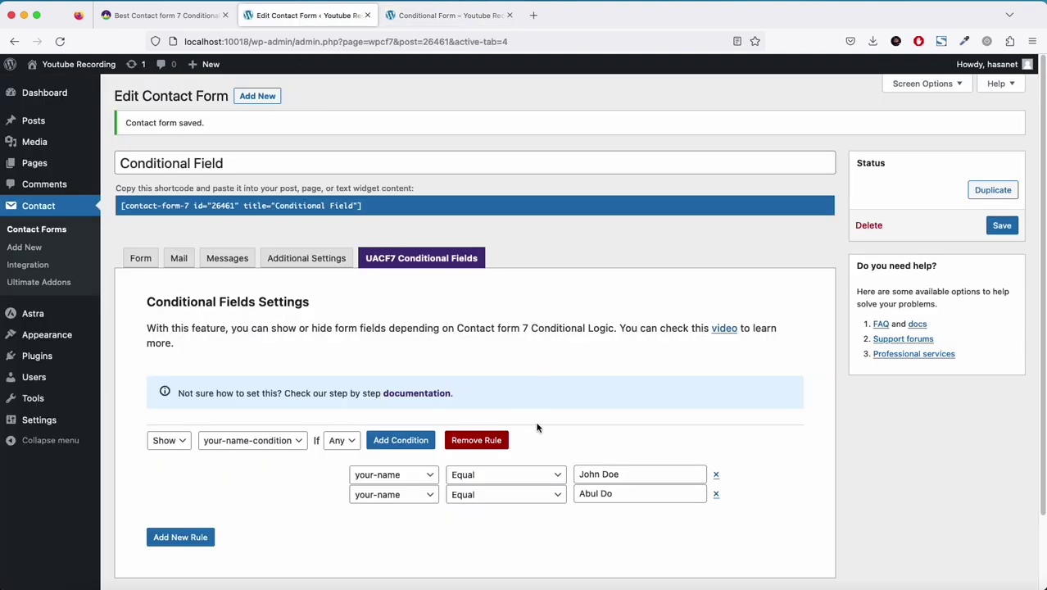
{"action": "scroll", "coordinate": [647, 511], "scroll_direction": "down", "scroll_amount": 1}
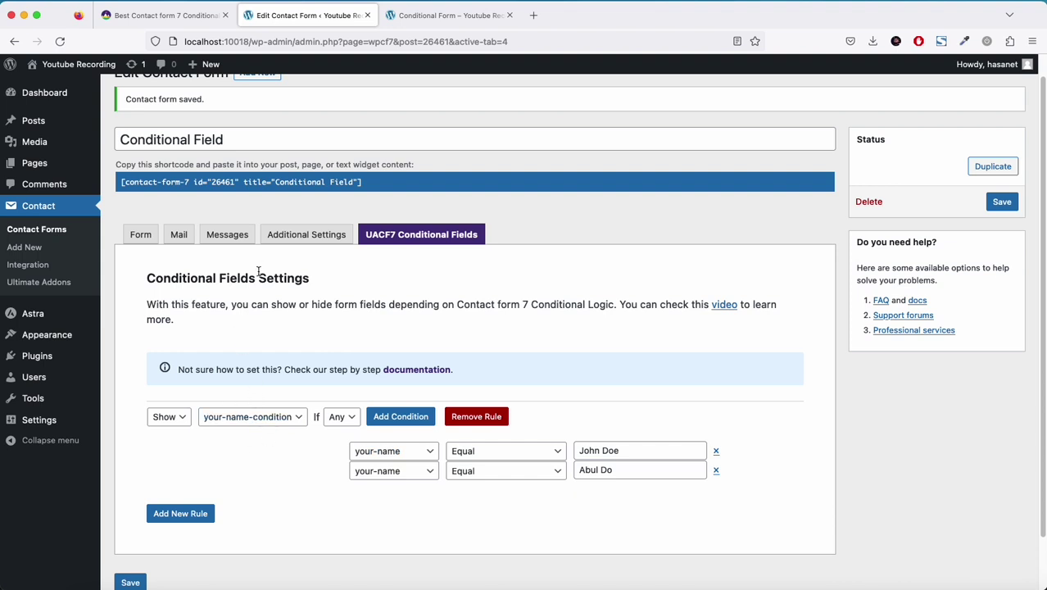
{"action": "left_click", "coordinate": [141, 236]}
{"action": "scroll", "coordinate": [589, 241], "scroll_direction": "down", "scroll_amount": 3}
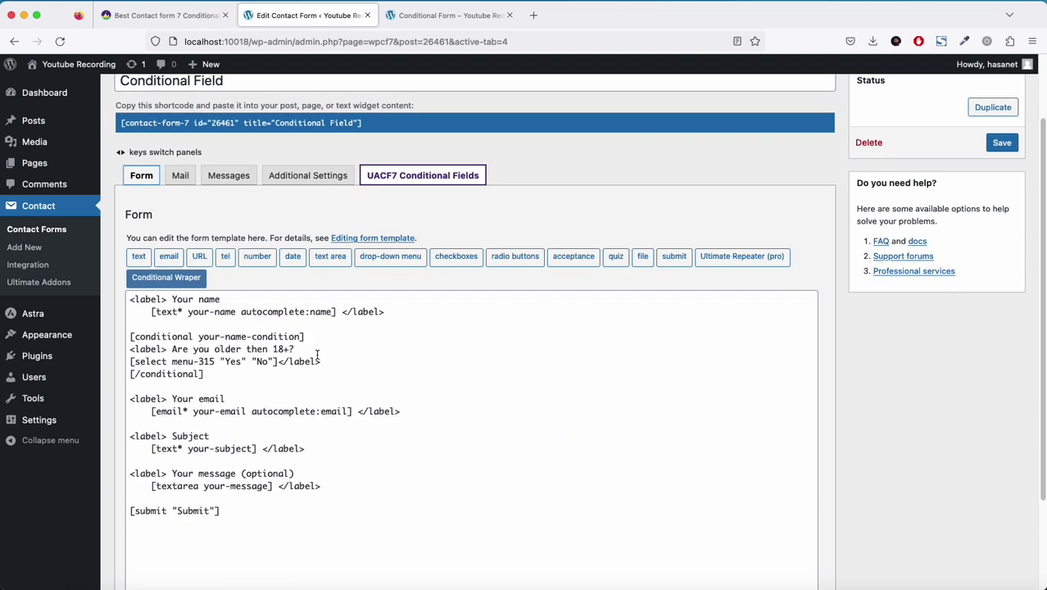
{"action": "left_click", "coordinate": [160, 15]}
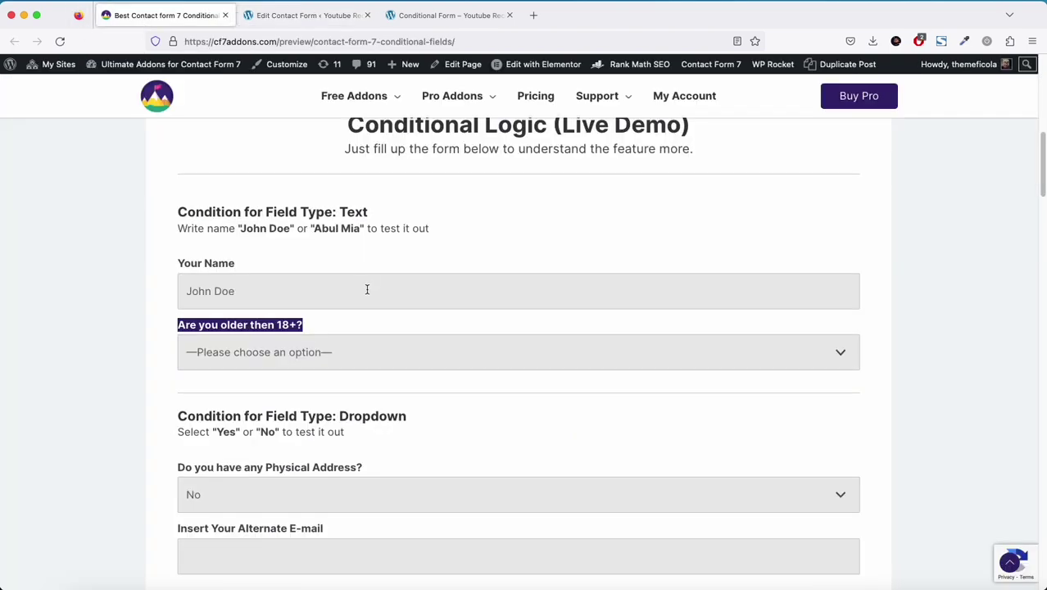
{"action": "scroll", "coordinate": [333, 312], "scroll_direction": "down", "scroll_amount": 5}
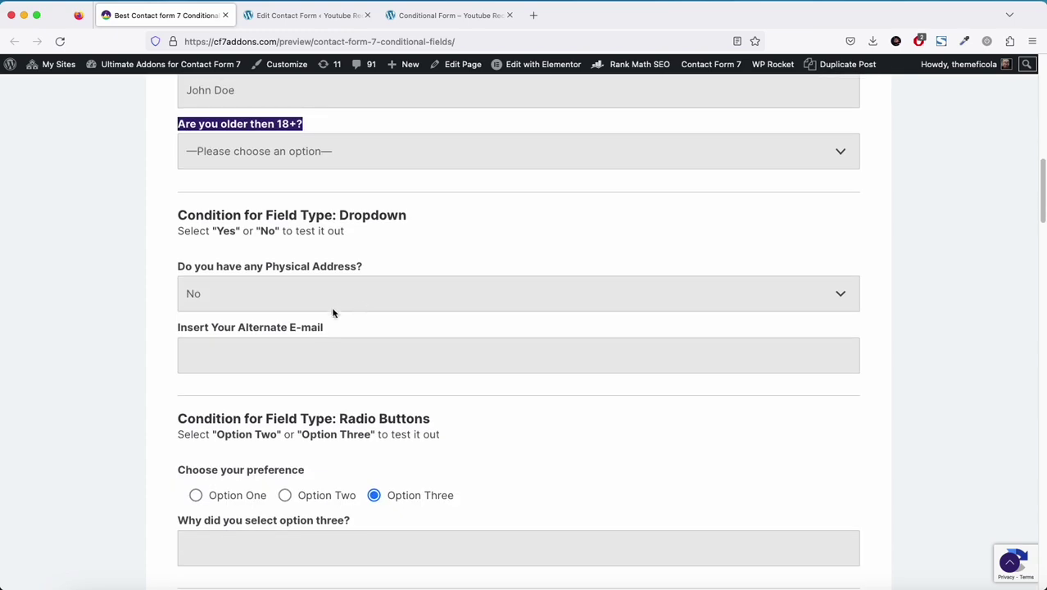
Add an empty line after the [/conditional] block and copy the question "Do you have any Physical Address?" from the demo page.
{"action": "left_click", "coordinate": [314, 15]}
{"action": "left_click", "coordinate": [232, 388]}
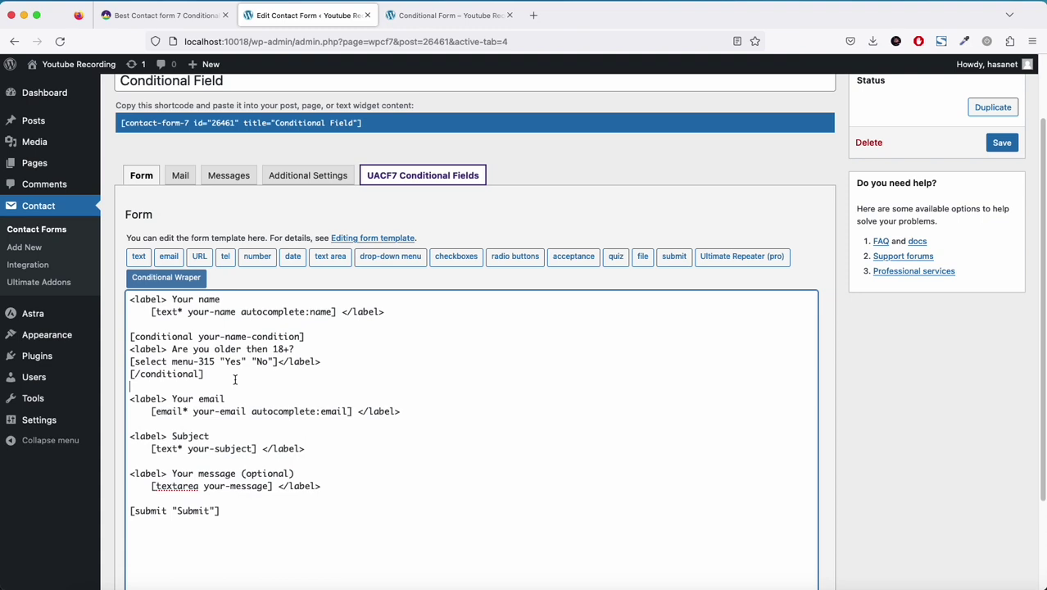
{"action": "key", "text": "Return"}
{"action": "left_click", "coordinate": [163, 23]}
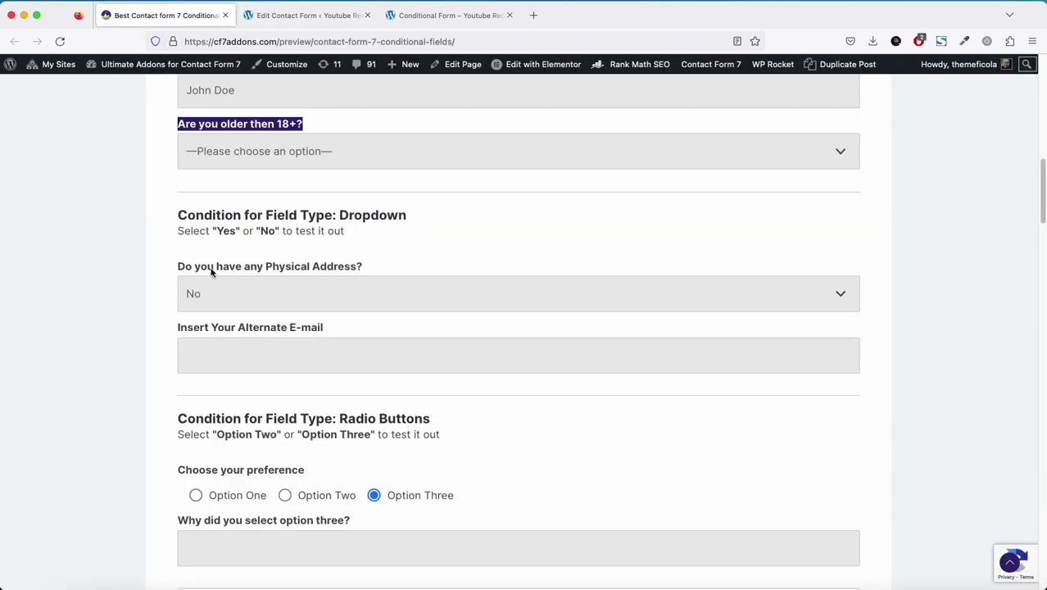
{"action": "left_click_drag", "start_coordinate": [179, 268], "coordinate": [387, 267]}
{"action": "key", "text": "super+c"}
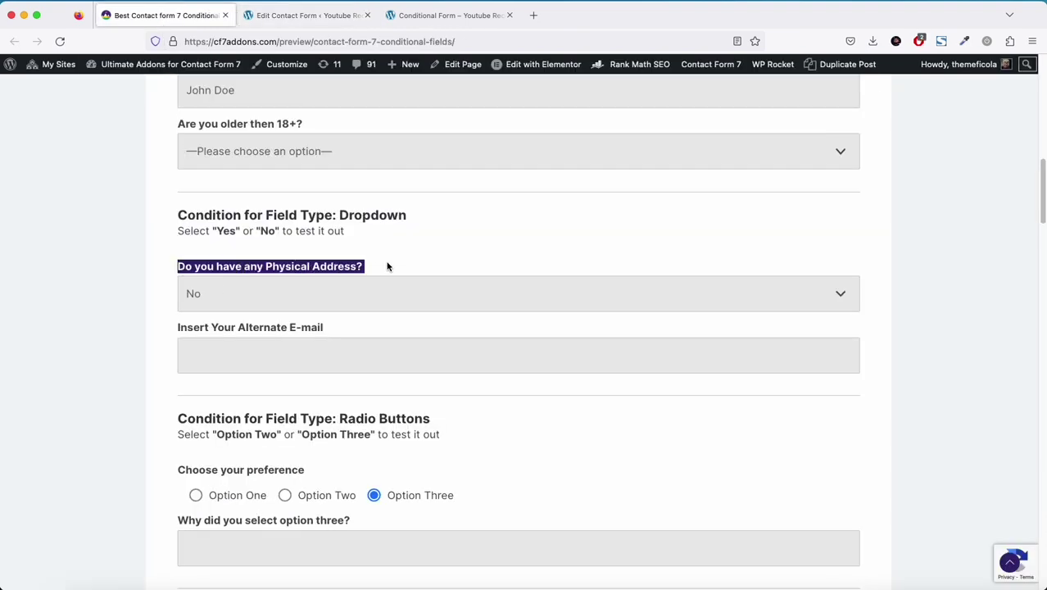
{"action": "left_click", "coordinate": [305, 15]}
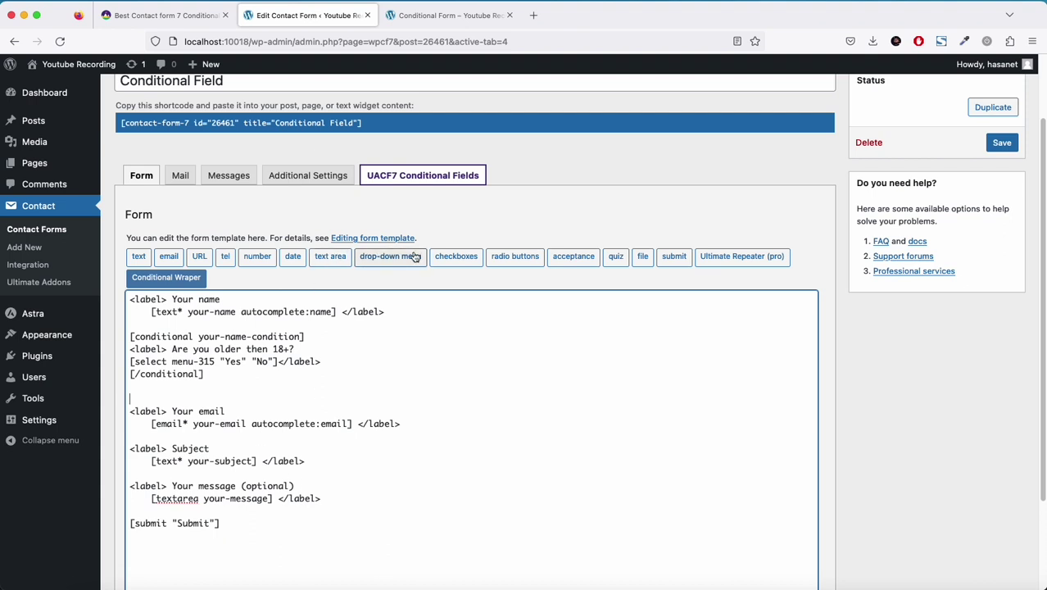
Insert a drop-down menu tag with the options Yes and No, and paste "Do you have any Physical Address?" above it.
{"action": "left_click", "coordinate": [412, 257]}
{"action": "left_click", "coordinate": [486, 280]}
{"action": "type", "text": "Yes"}
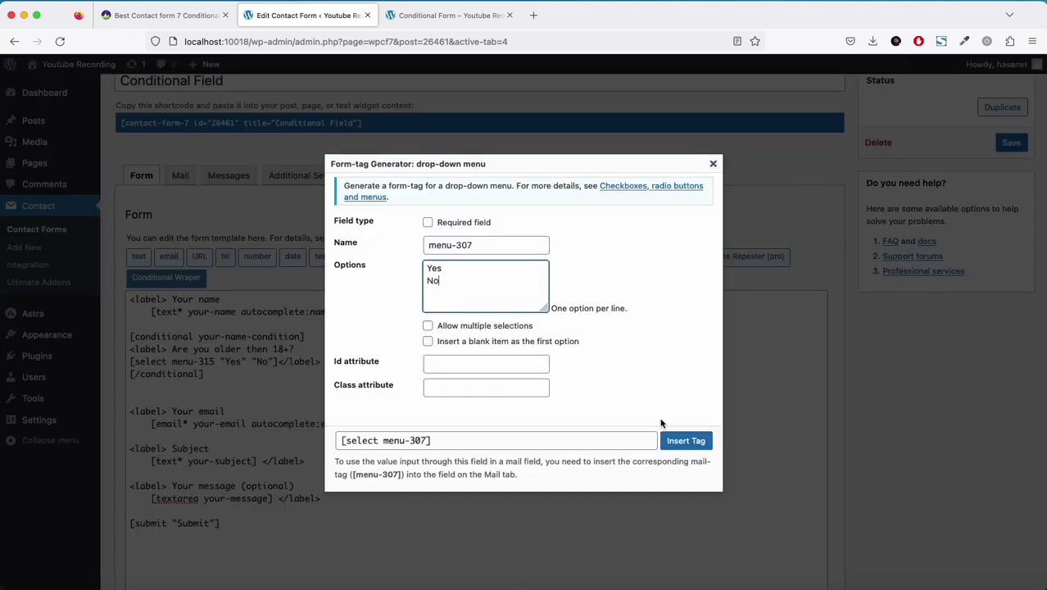
{"action": "left_click", "coordinate": [685, 441]}
{"action": "key", "text": "super+v"}
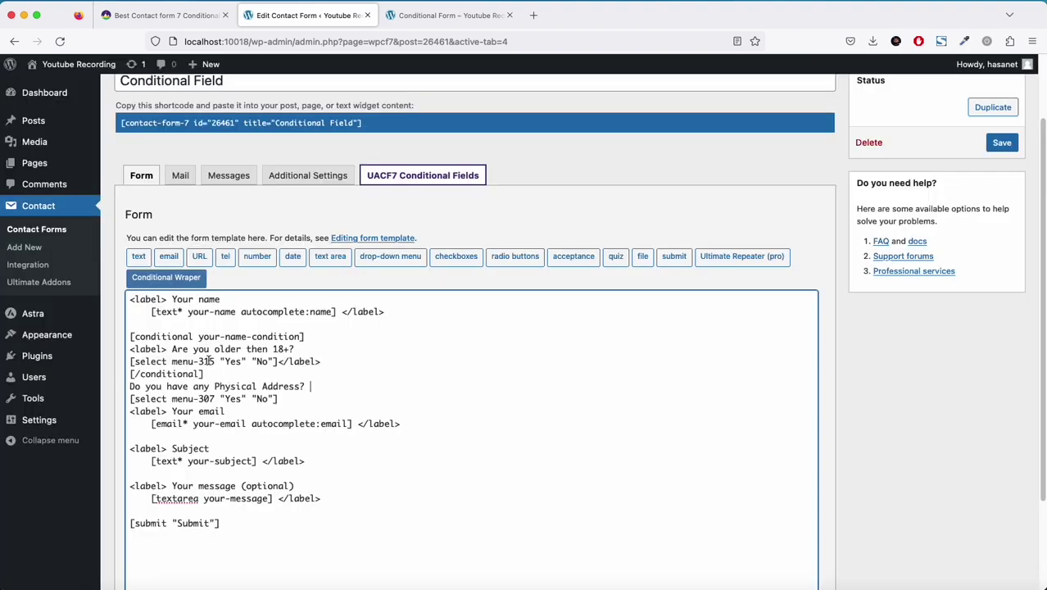
Wrap the physical address question and its drop-down tag in <label> and </label>, and separate them from the neighbouring fields with empty lines.
{"action": "left_click_drag", "start_coordinate": [172, 298], "coordinate": [129, 299]}
{"action": "key", "text": "super+c"}
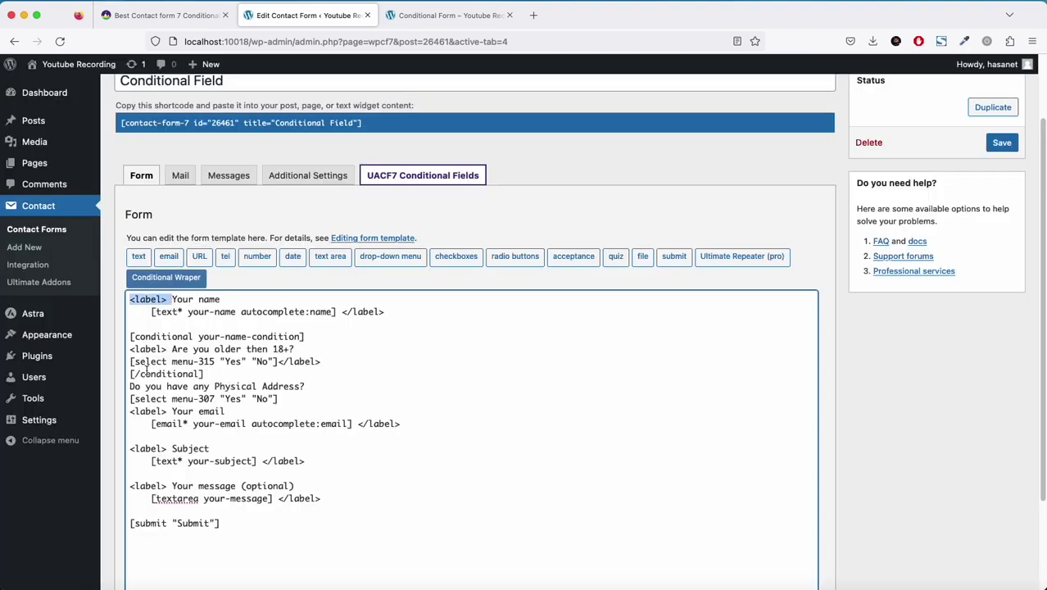
{"action": "left_click", "coordinate": [131, 385]}
{"action": "key", "text": "super+v"}
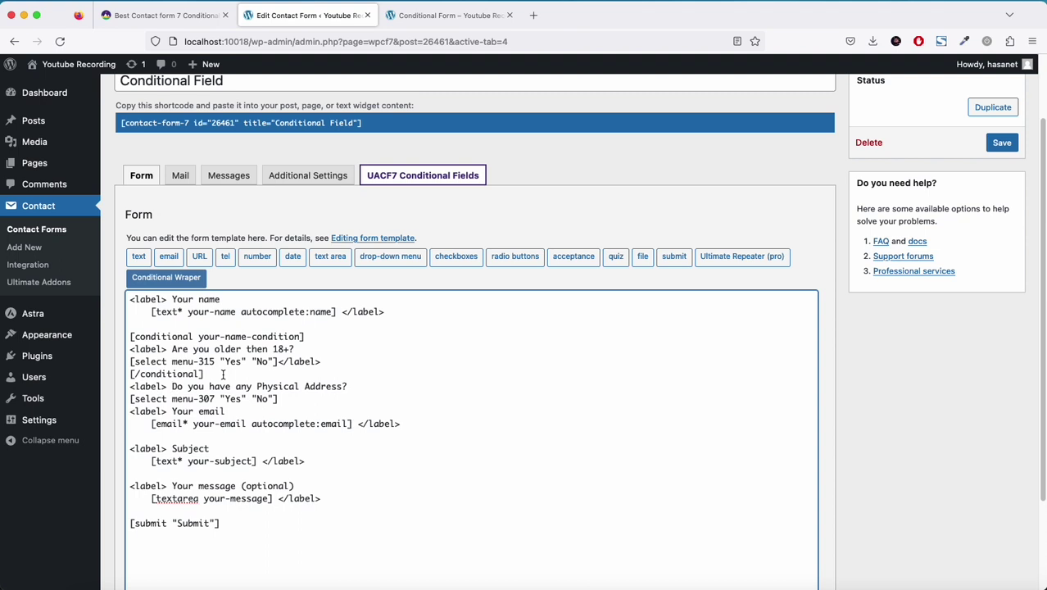
{"action": "left_click", "coordinate": [223, 374]}
{"action": "key", "text": "Return"}
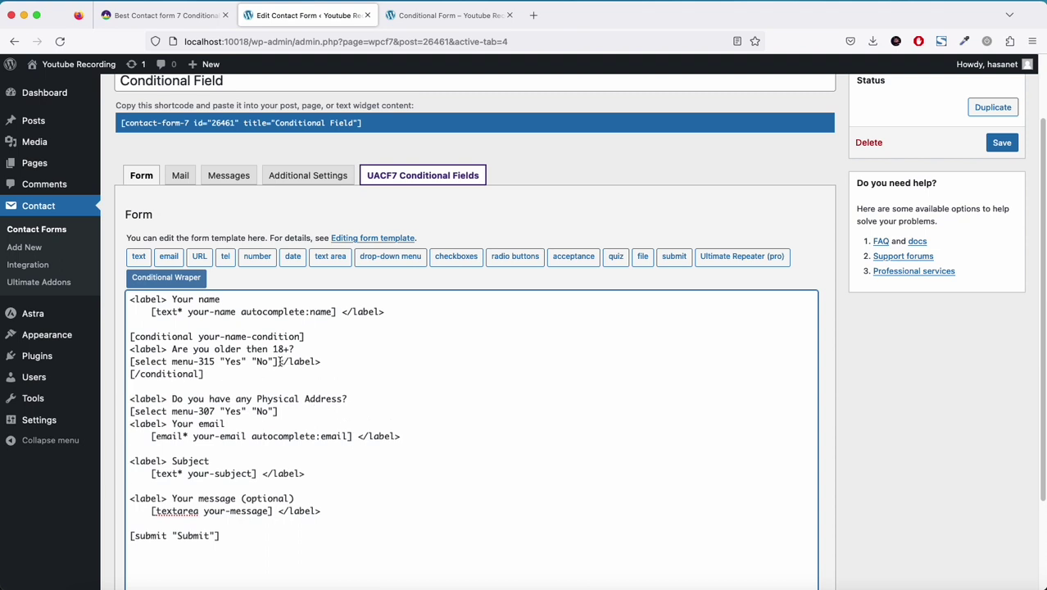
{"action": "left_click_drag", "start_coordinate": [278, 362], "coordinate": [373, 362]}
{"action": "key", "text": "super+c"}
{"action": "left_click", "coordinate": [319, 409]}
{"action": "key", "text": "super+v"}
{"action": "key", "text": "Return"}
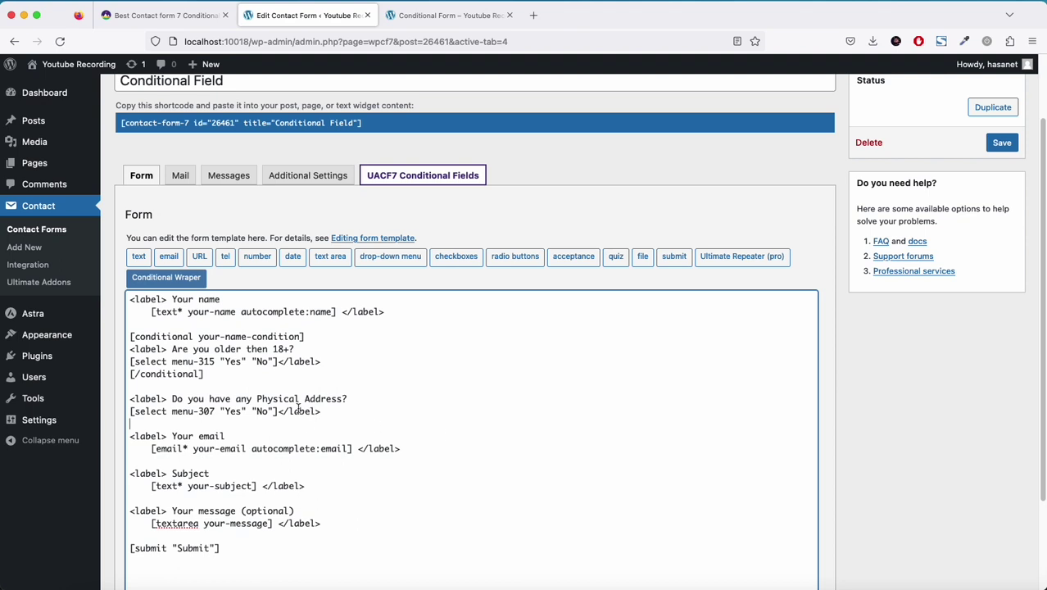
On the demo page, switch the physical address dropdown between Yes and No and examine which follow-up field each answer shows.
{"action": "left_click", "coordinate": [157, 15]}
{"action": "left_click", "coordinate": [202, 322]}
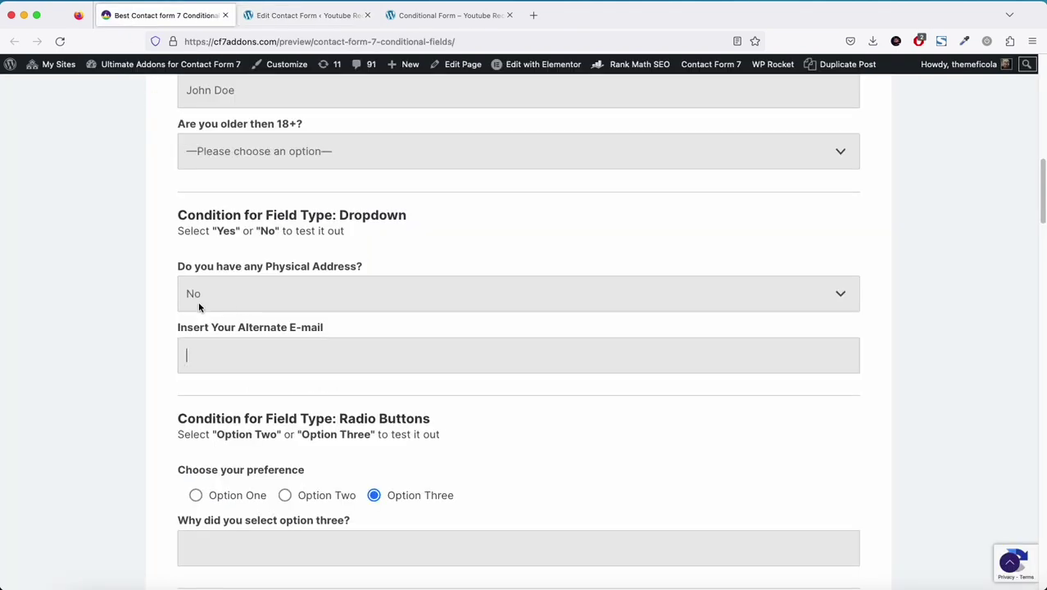
{"action": "left_click", "coordinate": [198, 300]}
{"action": "left_click", "coordinate": [203, 269]}
{"action": "left_click_drag", "start_coordinate": [176, 329], "coordinate": [284, 328]}
{"action": "left_click", "coordinate": [256, 297]}
{"action": "left_click", "coordinate": [236, 299]}
{"action": "left_click_drag", "start_coordinate": [173, 329], "coordinate": [296, 310]}
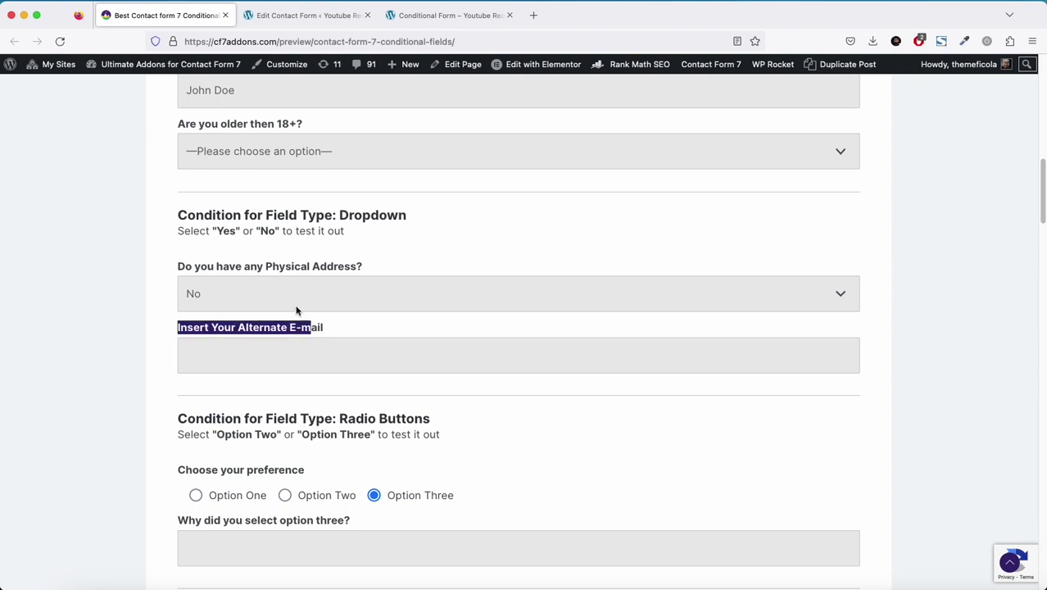
{"action": "left_click", "coordinate": [291, 298]}
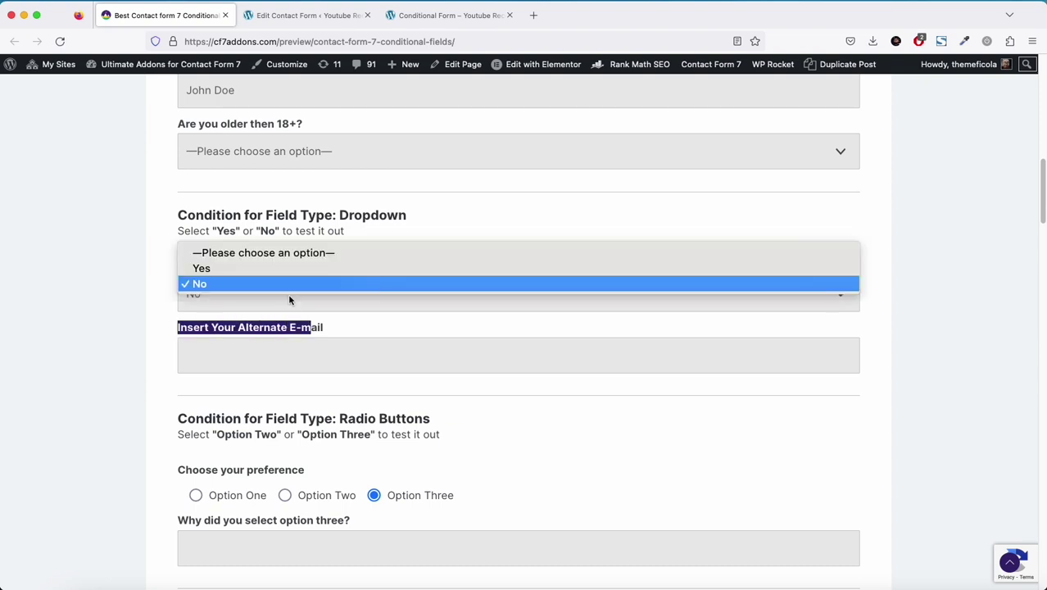
{"action": "left_click", "coordinate": [239, 269]}
{"action": "left_click_drag", "start_coordinate": [177, 327], "coordinate": [290, 328]}
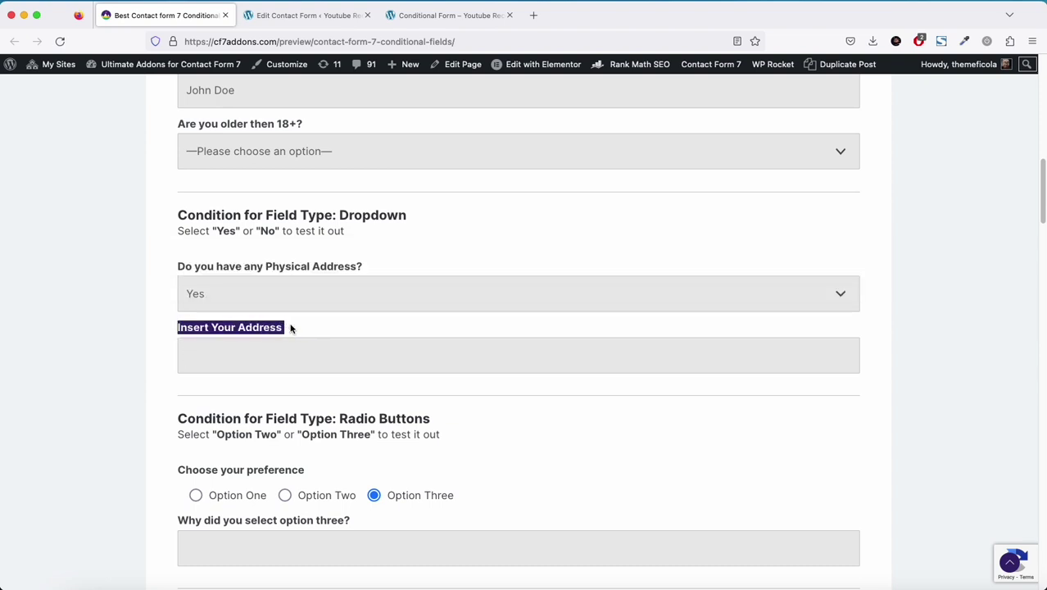
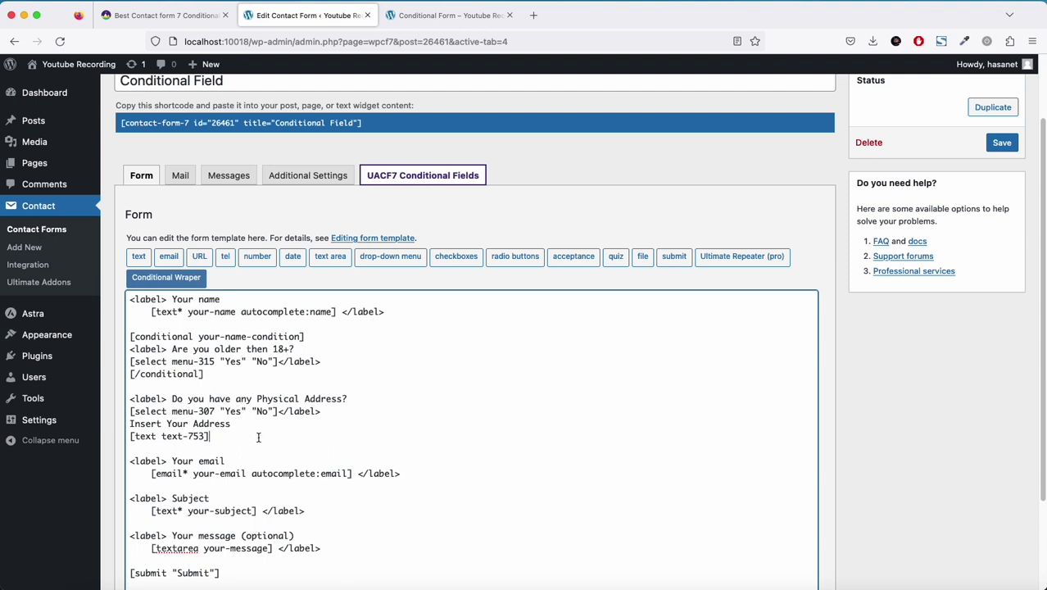
Add the line "Insert Your Alternate E-mail" below the address field, followed by a copy of the [text text-753] tag.
{"action": "key", "text": "Return"}
{"action": "key", "text": "Return"}
{"action": "type", "text": "Insert Your Alternate E-mail"}
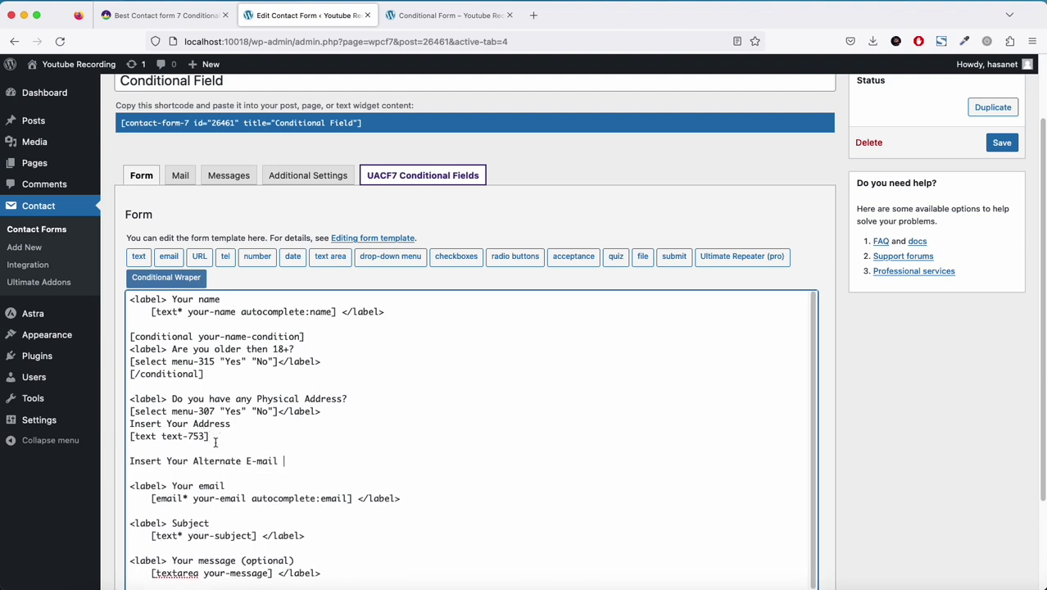
{"action": "left_click_drag", "start_coordinate": [210, 437], "coordinate": [116, 437]}
{"action": "key", "text": "super+c"}
{"action": "left_click", "coordinate": [235, 475]}
{"action": "key", "text": "super+v"}
{"action": "key", "text": "Return"}
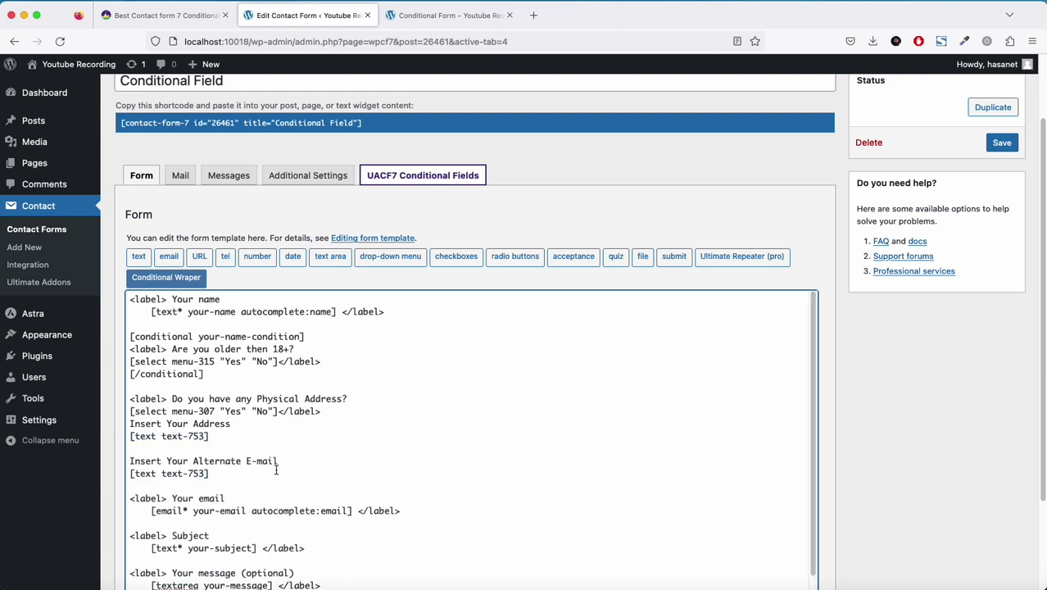
{"action": "key", "text": "Return"}
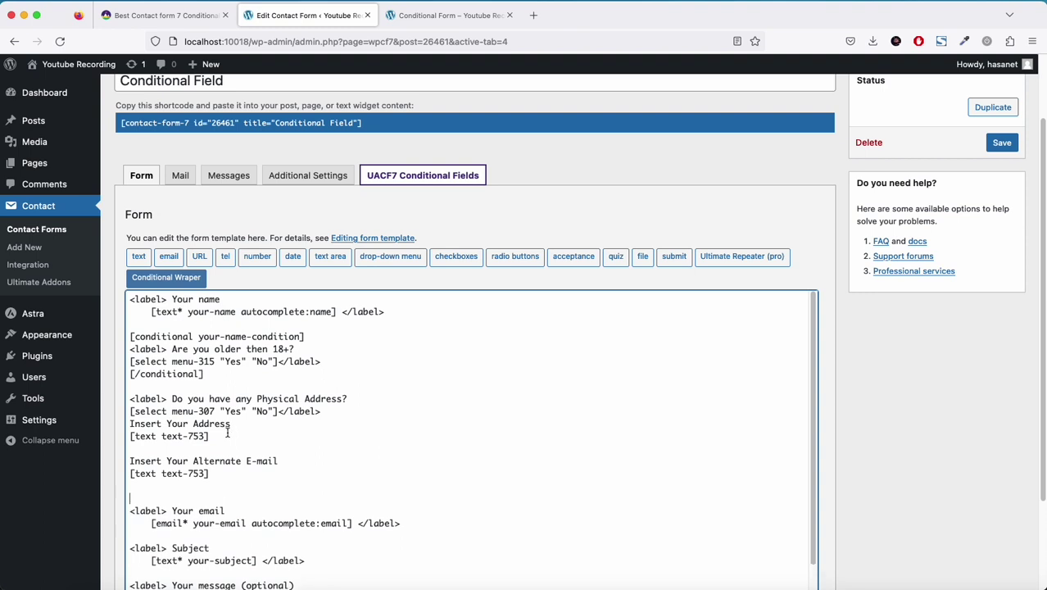
Insert an empty line between the physical address drop-down and "Insert Your Address".
{"action": "left_click", "coordinate": [357, 417]}
{"action": "key", "text": "super+Left"}
{"action": "key", "text": "Return"}
{"action": "key", "text": "Up"}
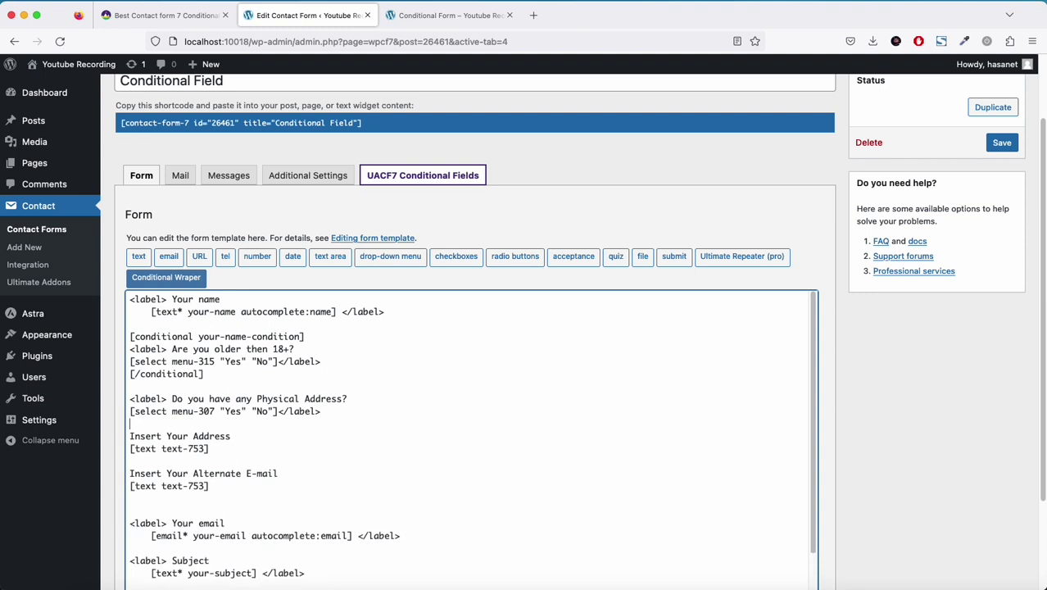
Wrap the "Insert Your Address" line and its text tag in <label> and </label>.
{"action": "left_click_drag", "start_coordinate": [173, 399], "coordinate": [120, 399]}
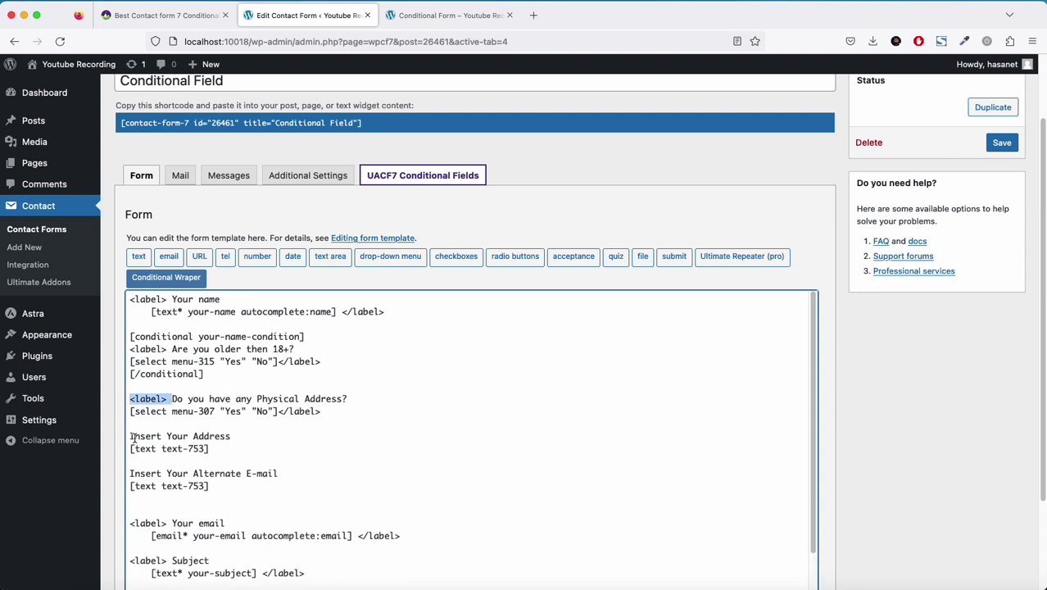
{"action": "key", "text": "super+c"}
{"action": "left_click", "coordinate": [131, 438]}
{"action": "key", "text": "super+v"}
{"action": "left_click_drag", "start_coordinate": [278, 411], "coordinate": [327, 412]}
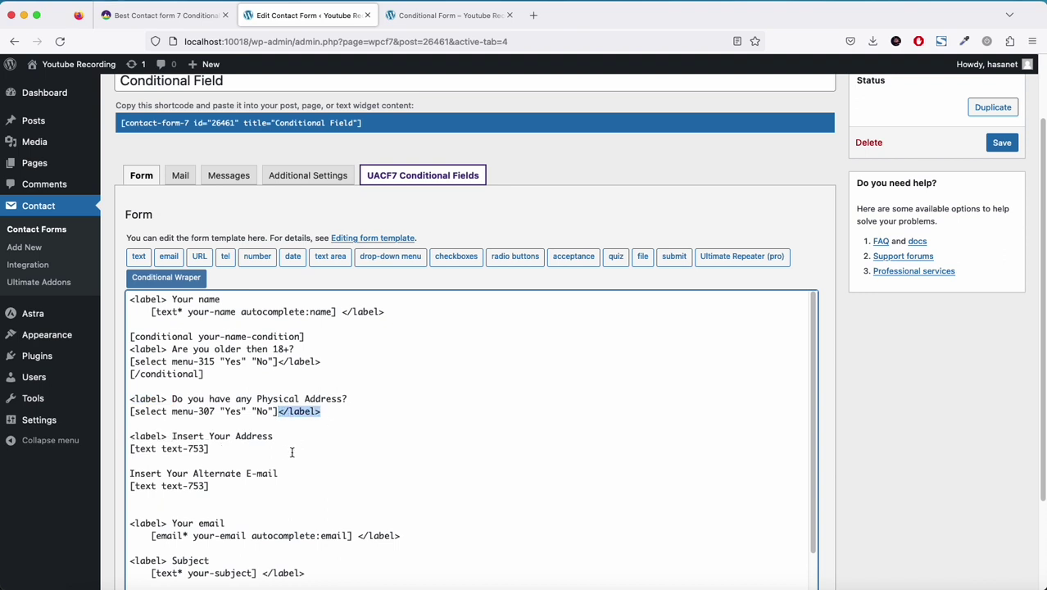
{"action": "key", "text": "super+c"}
{"action": "left_click", "coordinate": [284, 450]}
{"action": "key", "text": "super+v"}
Wrap the "Insert Your Alternate E-mail" line and its text tag in <label> and </label>.
{"action": "left_click", "coordinate": [237, 485]}
{"action": "key", "text": "super+v"}
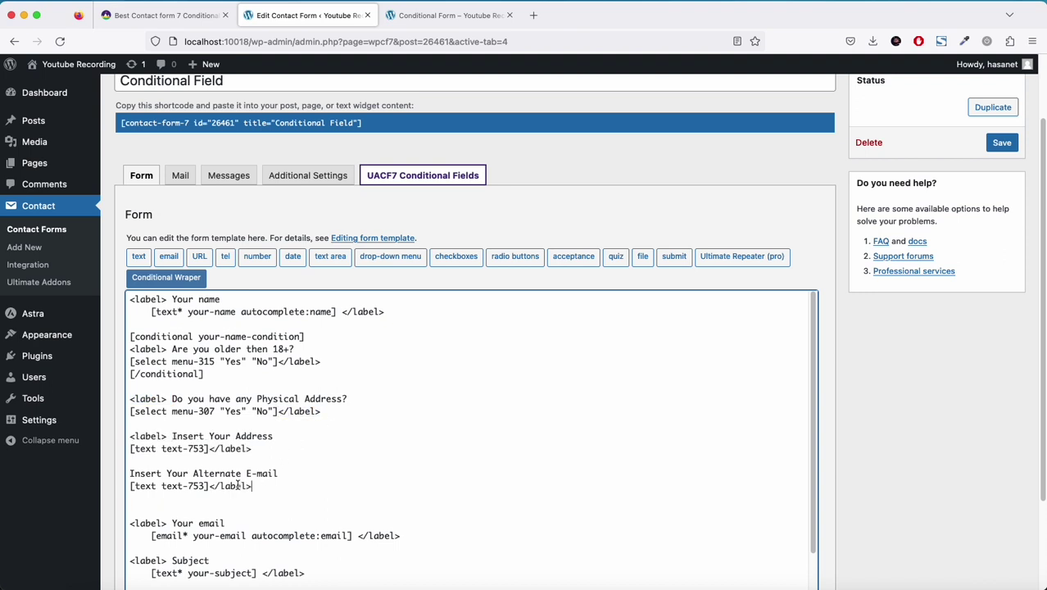
{"action": "left_click_drag", "start_coordinate": [152, 438], "coordinate": [131, 440]}
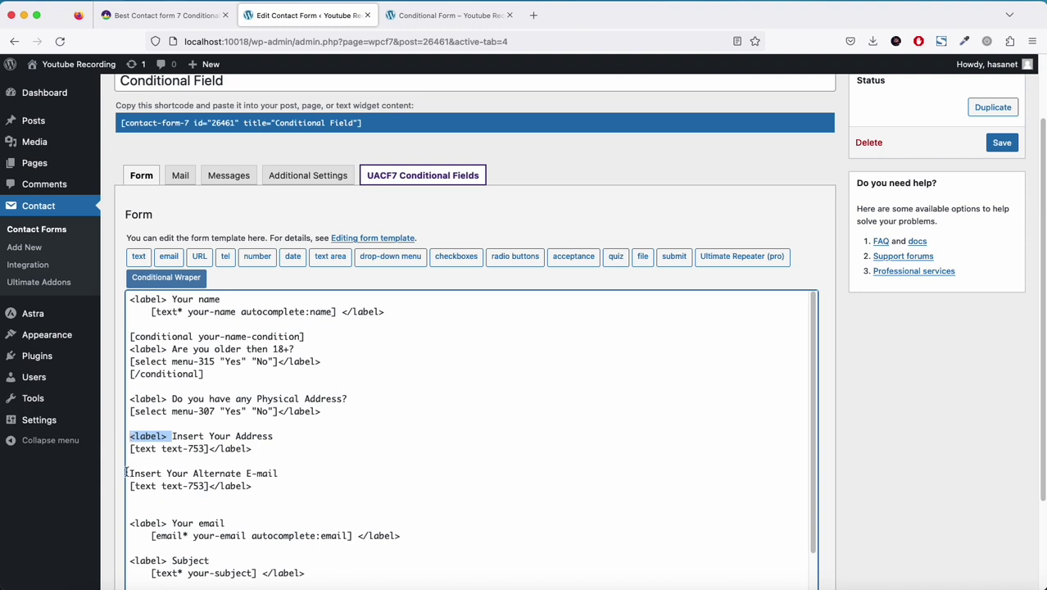
{"action": "key", "text": "super+c"}
{"action": "left_click", "coordinate": [128, 472]}
{"action": "key", "text": "super+v"}
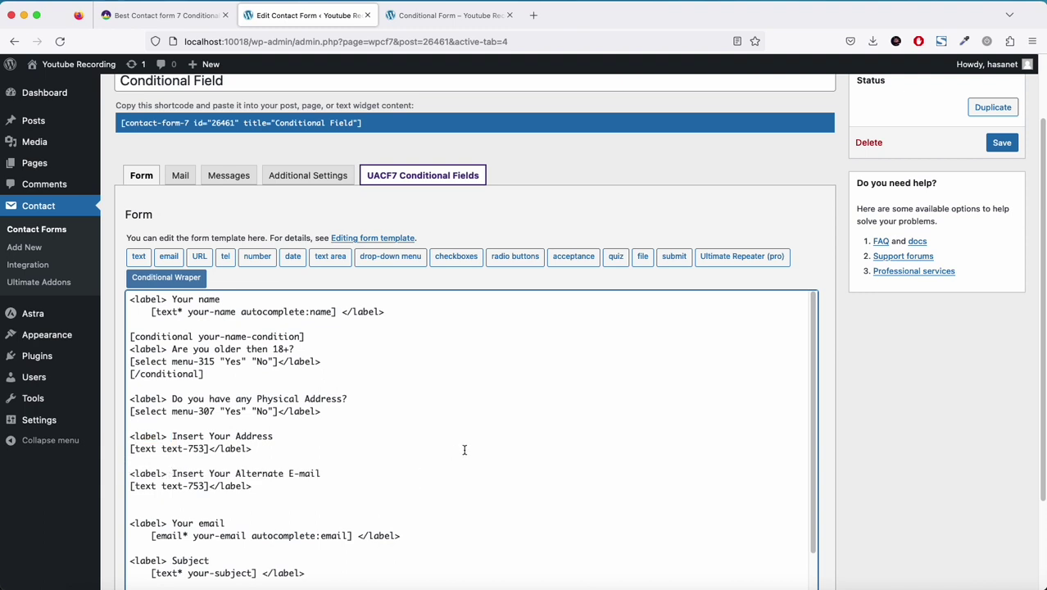
Rename the address text tag to insert-address and the alternate e-mail text tag to insert-alternate-address.
{"action": "scroll", "coordinate": [462, 449], "scroll_direction": "down", "scroll_amount": 1}
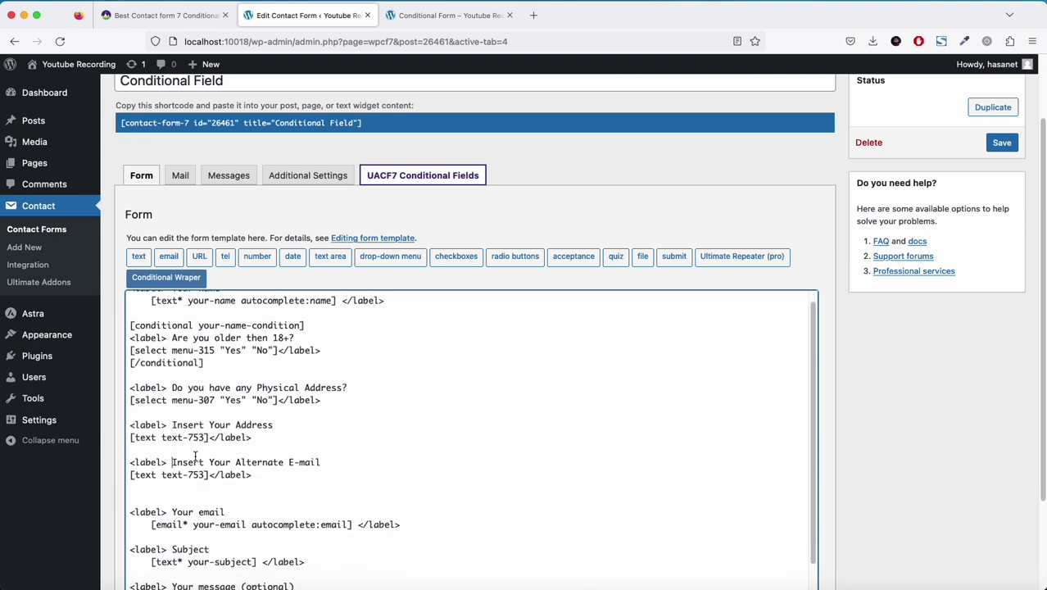
{"action": "left_click_drag", "start_coordinate": [161, 437], "coordinate": [204, 437]}
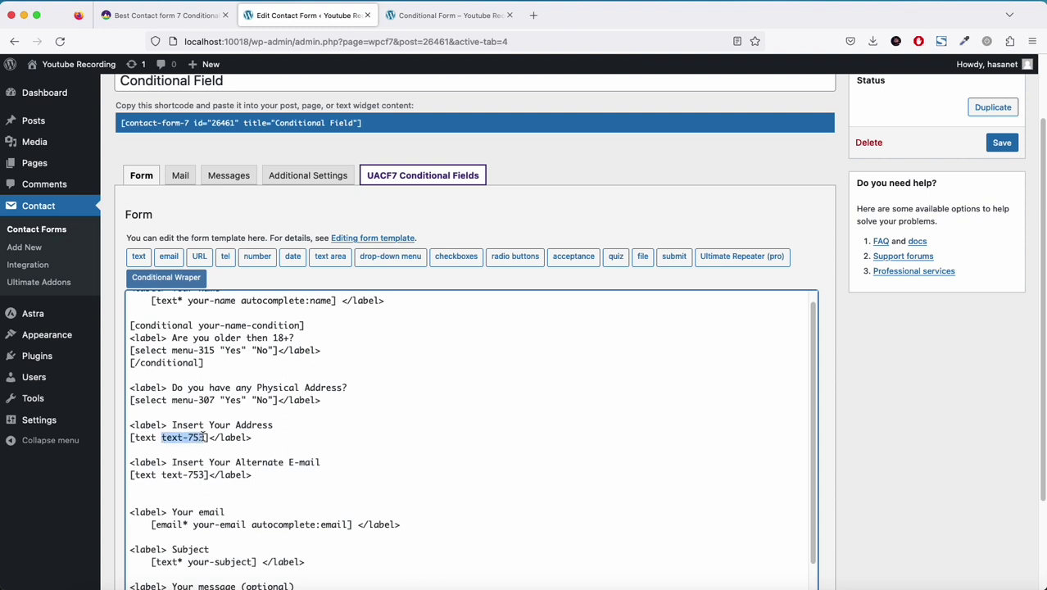
{"action": "type", "text": "insert-"}
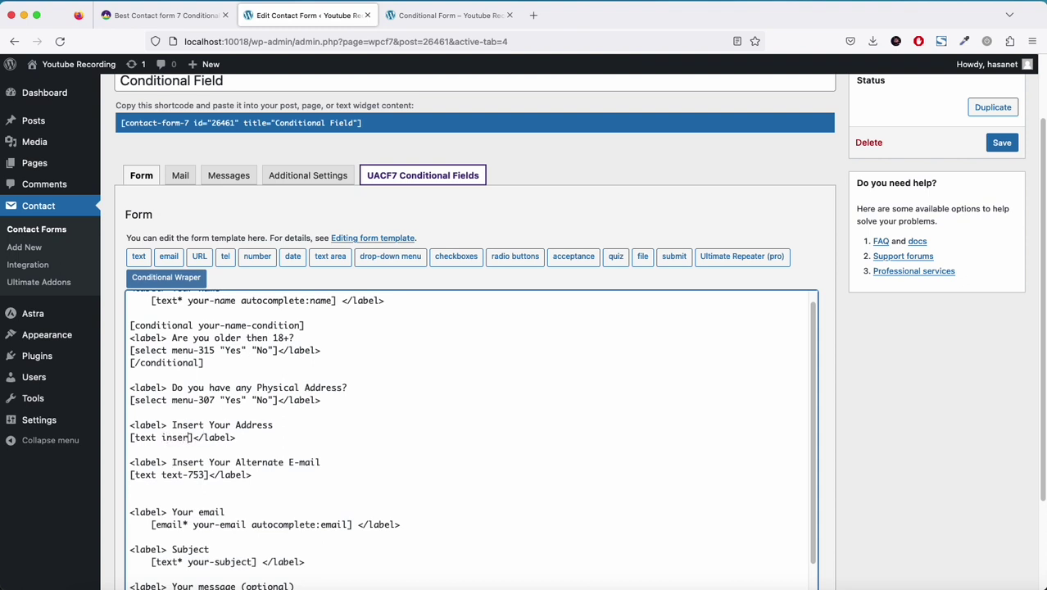
{"action": "type", "text": "address"}
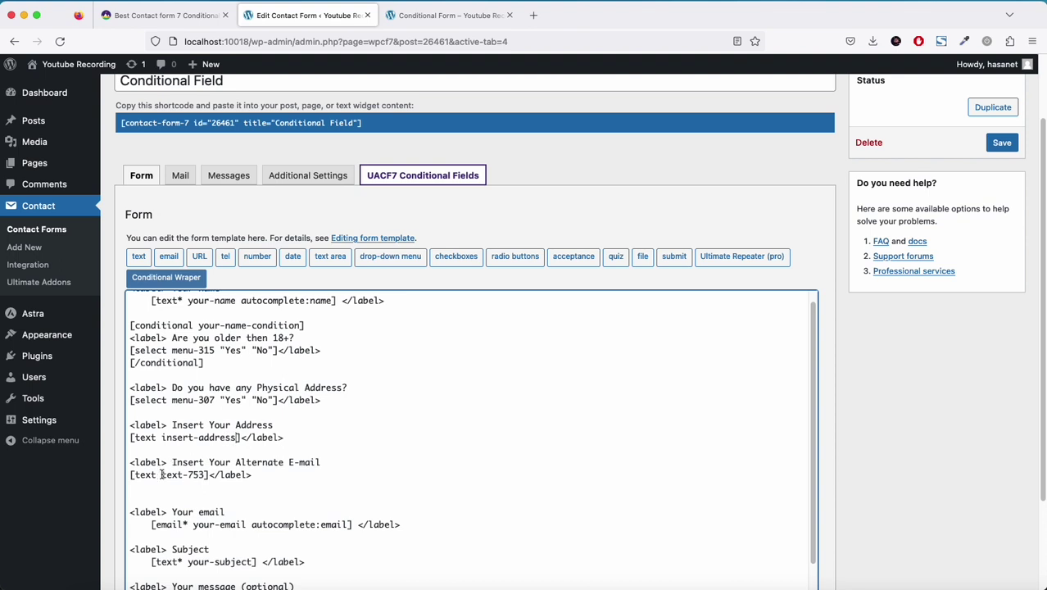
{"action": "left_click_drag", "start_coordinate": [161, 474], "coordinate": [201, 472]}
{"action": "type", "text": "insert-al"}
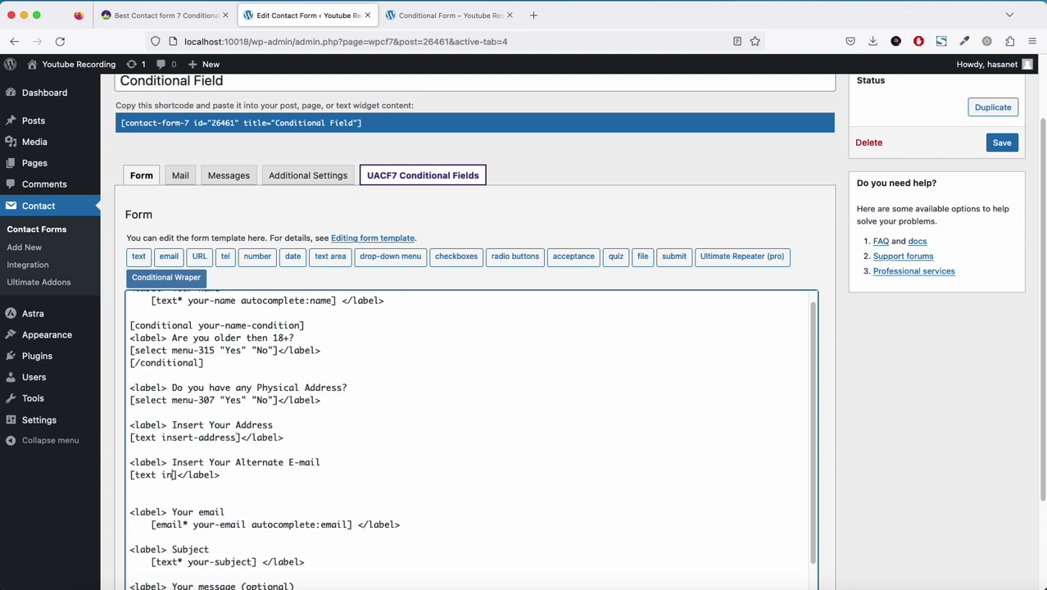
{"action": "type", "text": "ternate-add"}
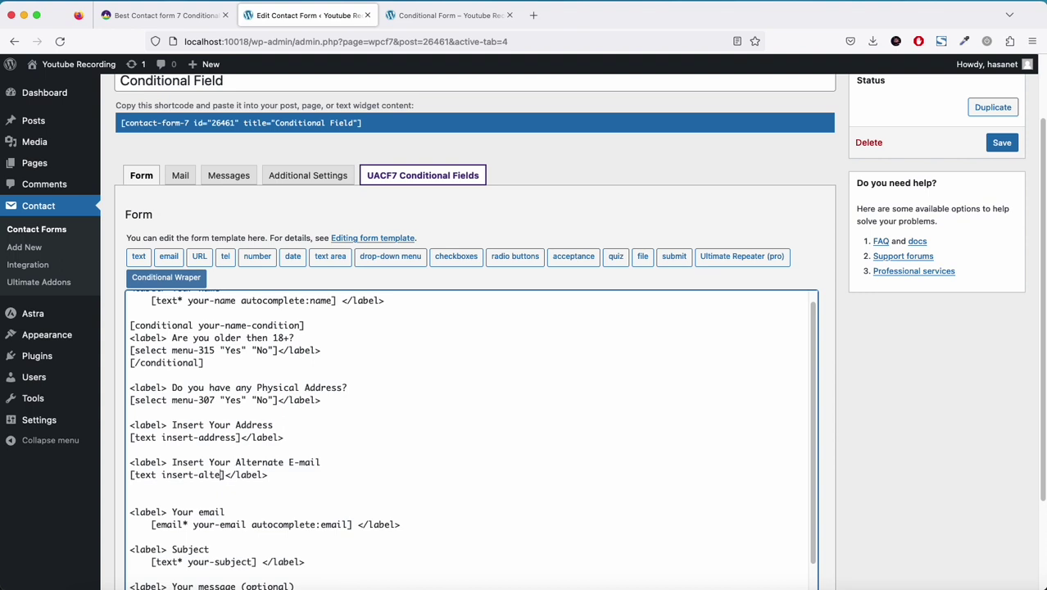
{"action": "type", "text": "ress"}
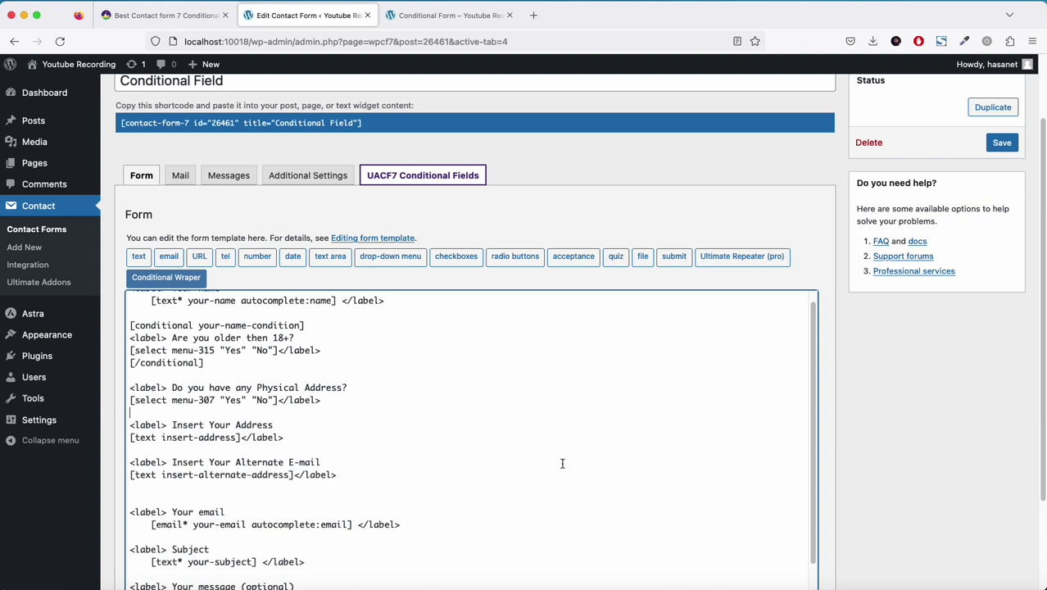
Insert a conditional wrapper tag named insert-address on a new line above the "Insert Your Address" label.
{"action": "left_click", "coordinate": [562, 412]}
{"action": "key", "text": "Return"}
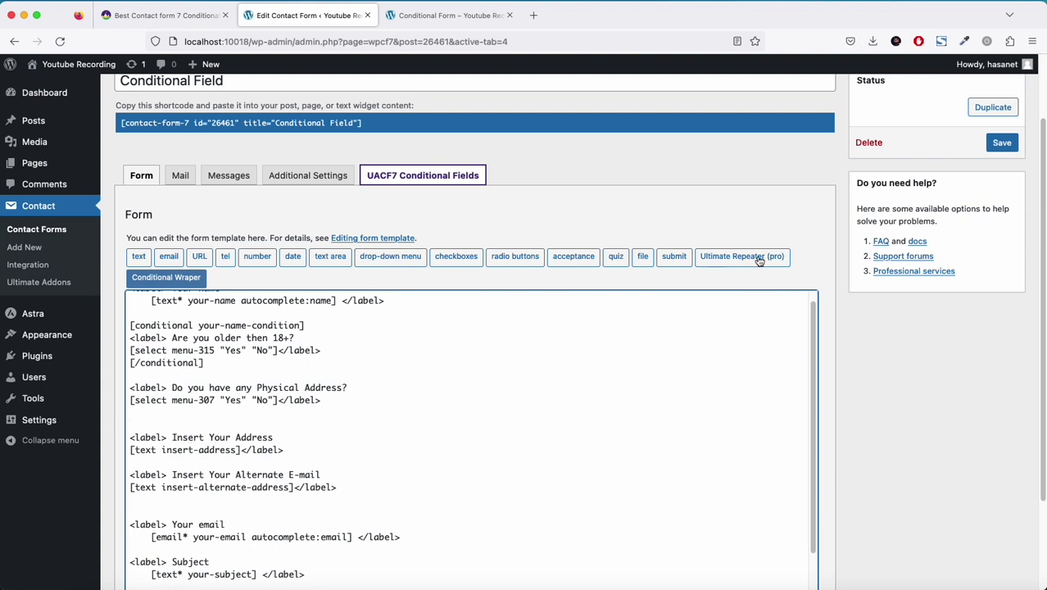
{"action": "left_click", "coordinate": [166, 278]}
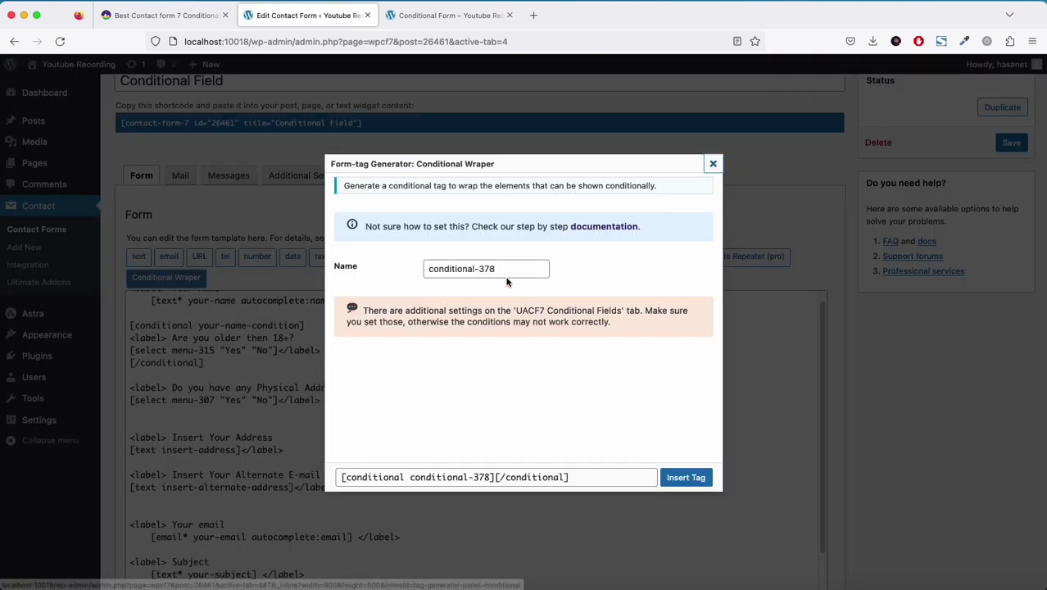
{"action": "left_click_drag", "start_coordinate": [494, 269], "coordinate": [376, 273]}
{"action": "type", "text": "insert-add"}
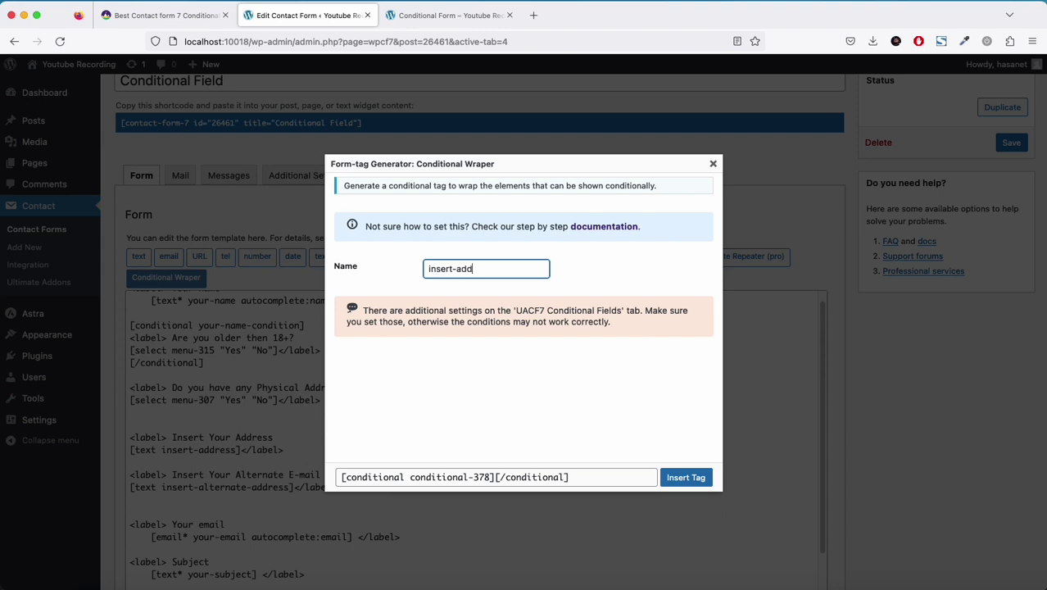
{"action": "type", "text": "ress"}
{"action": "left_click", "coordinate": [686, 477]}
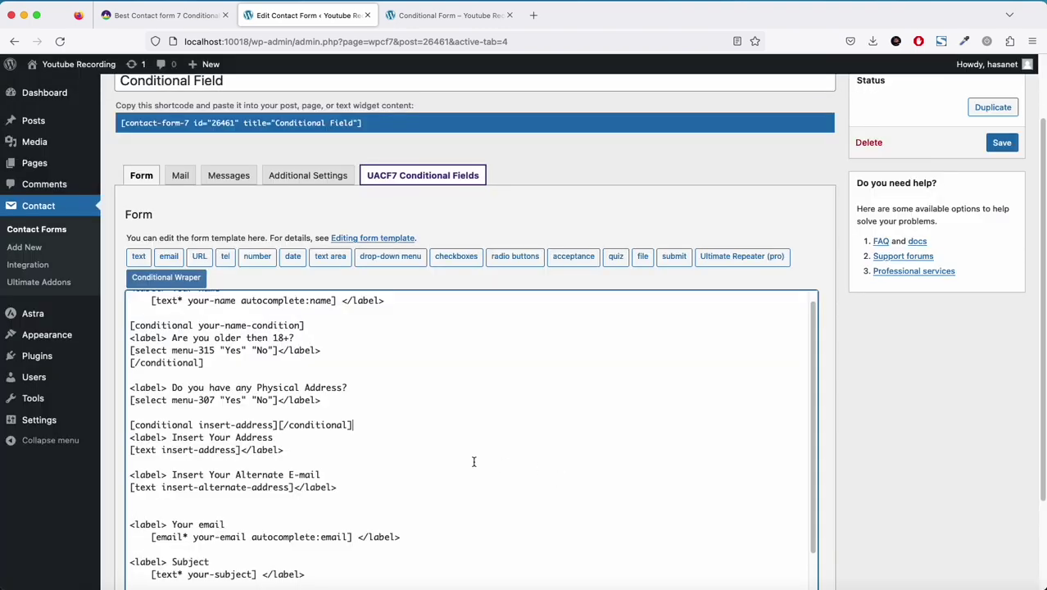
Move the closing [/conditional] tag to a new line below the insert-address text field.
{"action": "left_click", "coordinate": [421, 459]}
{"action": "key", "text": "Return"}
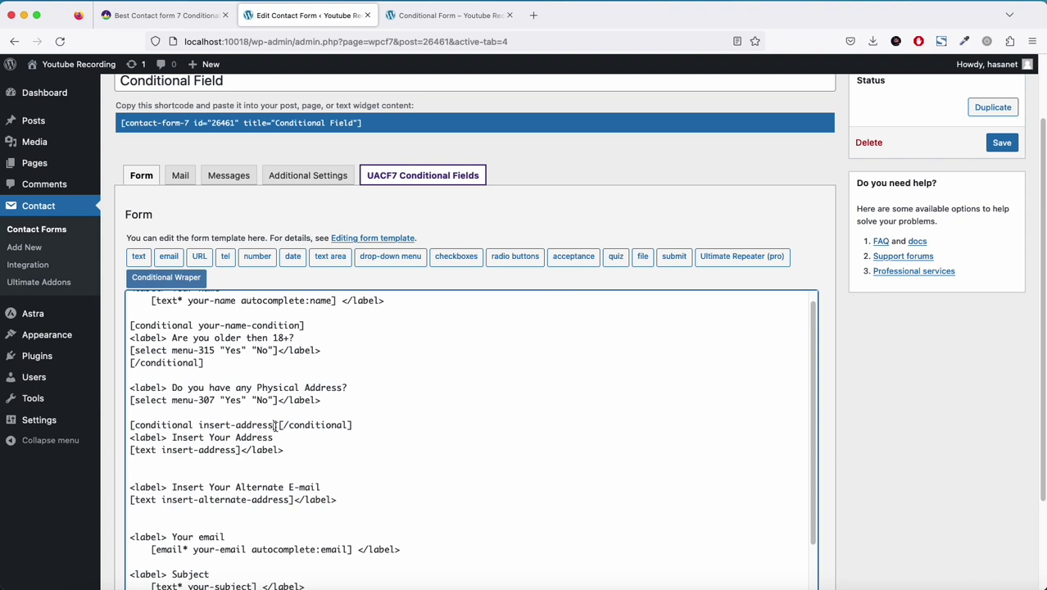
{"action": "left_click_drag", "start_coordinate": [279, 425], "coordinate": [352, 425]}
{"action": "key", "text": "ctrl+x"}
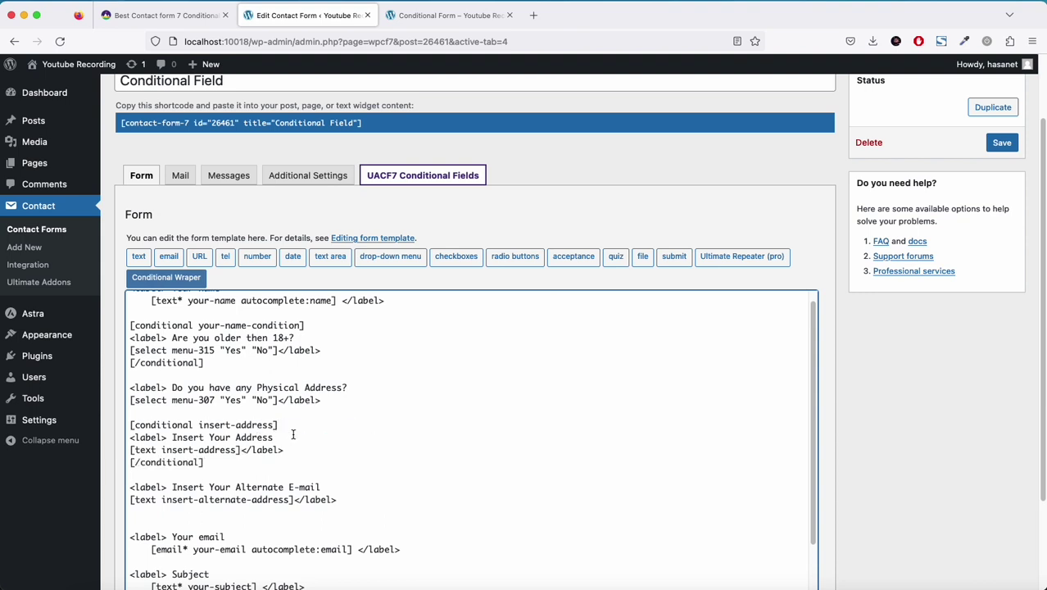
Enclose the alternate e-mail field in copies of the [conditional insert-address] and [/conditional] tags.
{"action": "left_click_drag", "start_coordinate": [278, 425], "coordinate": [130, 425]}
{"action": "left_click", "coordinate": [191, 464]}
{"action": "key", "text": "ctrl+v"}
{"action": "key", "text": "ctrl+v"}
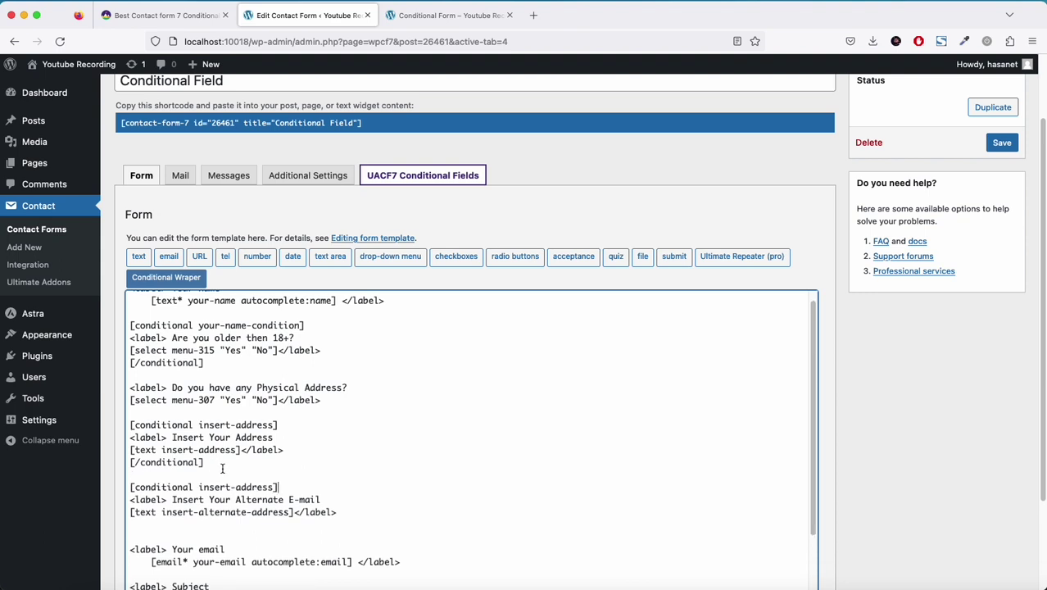
{"action": "left_click_drag", "start_coordinate": [204, 462], "coordinate": [124, 461]}
{"action": "key", "text": "ctrl+c"}
{"action": "left_click", "coordinate": [177, 526]}
{"action": "key", "text": "ctrl+v"}
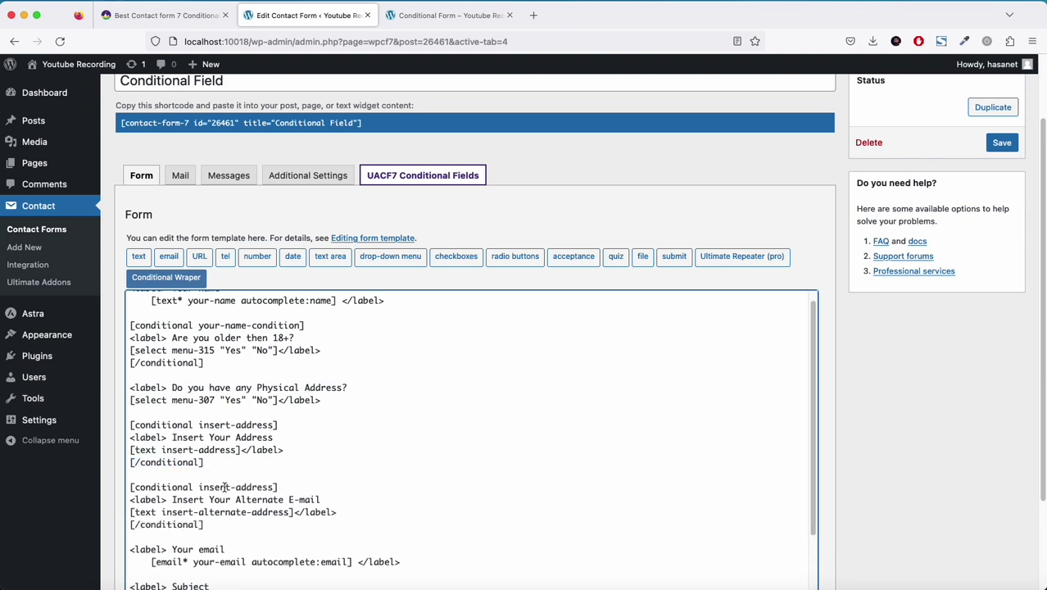
Rename the conditional tag around the alternate e-mail field to insert-alternate-address and save the form.
{"action": "scroll", "coordinate": [222, 483], "scroll_direction": "down", "scroll_amount": 1}
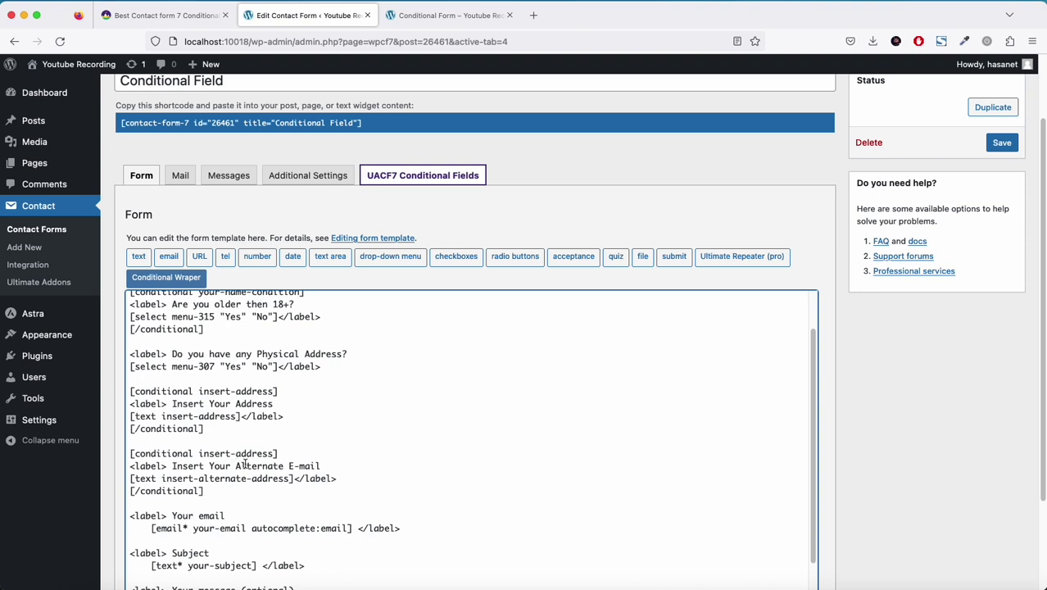
{"action": "type", "text": "alternate-"}
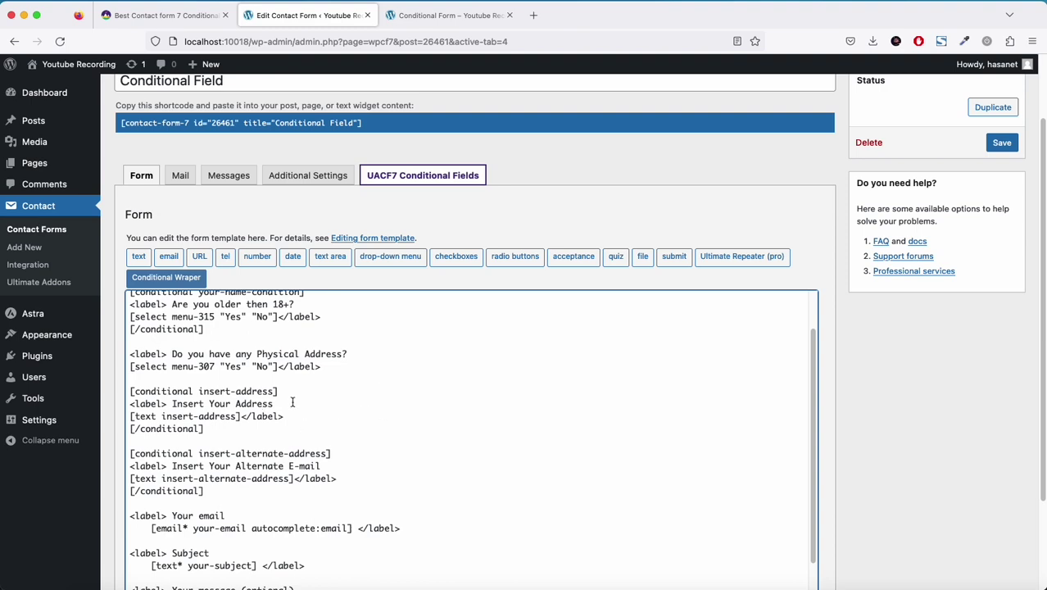
{"action": "left_click", "coordinate": [1003, 146]}
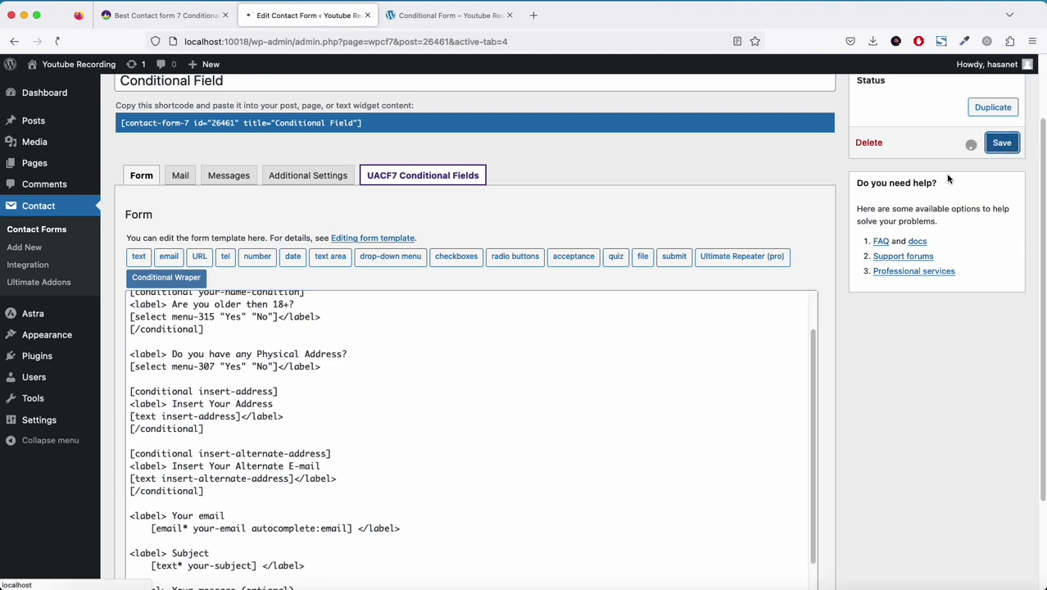
Add a new rule to the UACF7 conditional fields that shows the insert-address element.
{"action": "left_click", "coordinate": [428, 259]}
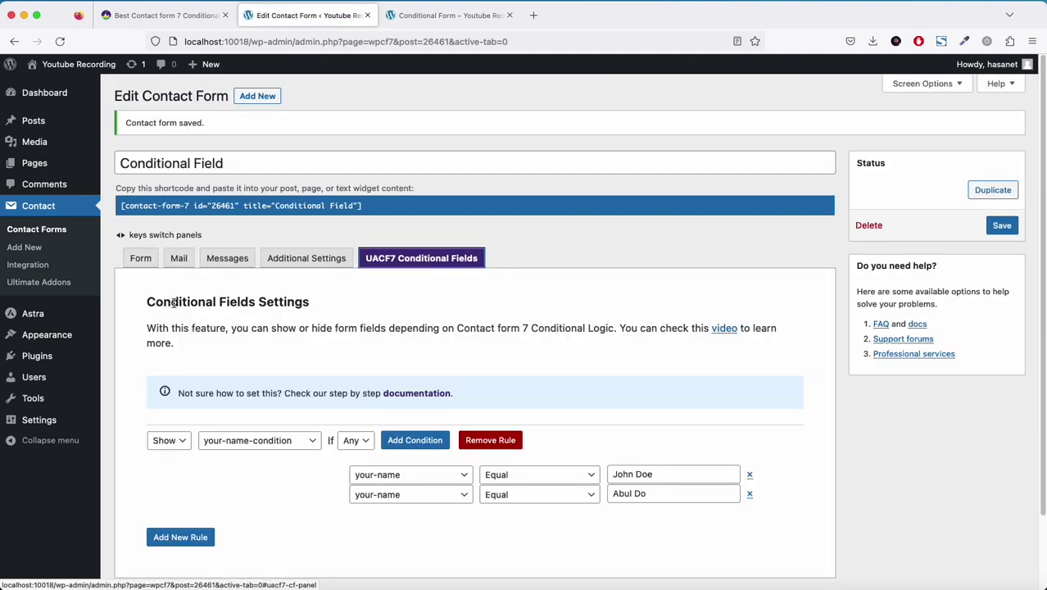
{"action": "scroll", "coordinate": [174, 302], "scroll_direction": "down", "scroll_amount": 2}
{"action": "left_click", "coordinate": [180, 466]}
{"action": "left_click", "coordinate": [253, 471]}
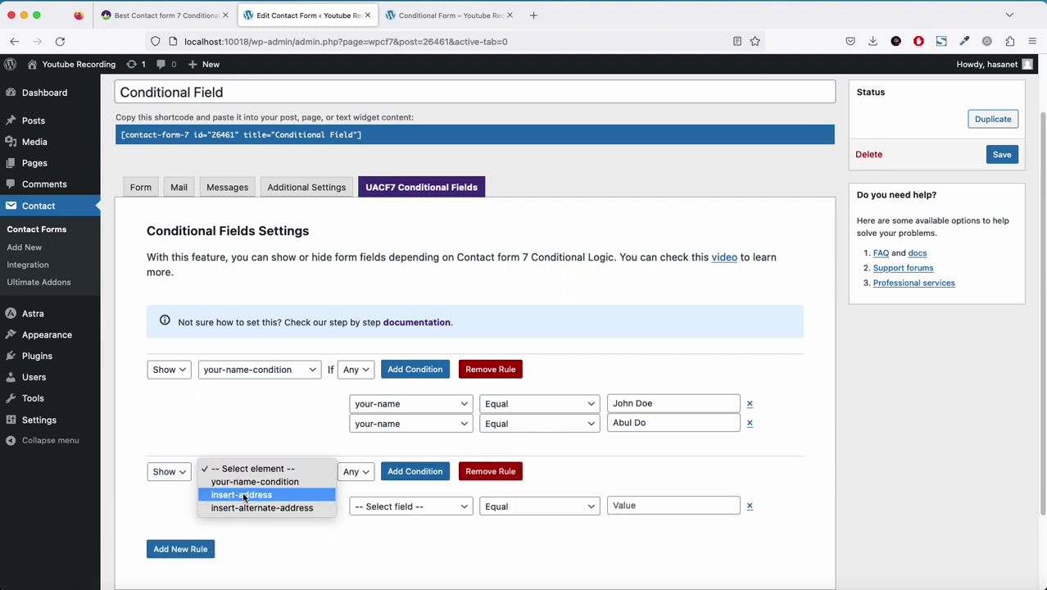
{"action": "left_click", "coordinate": [245, 495]}
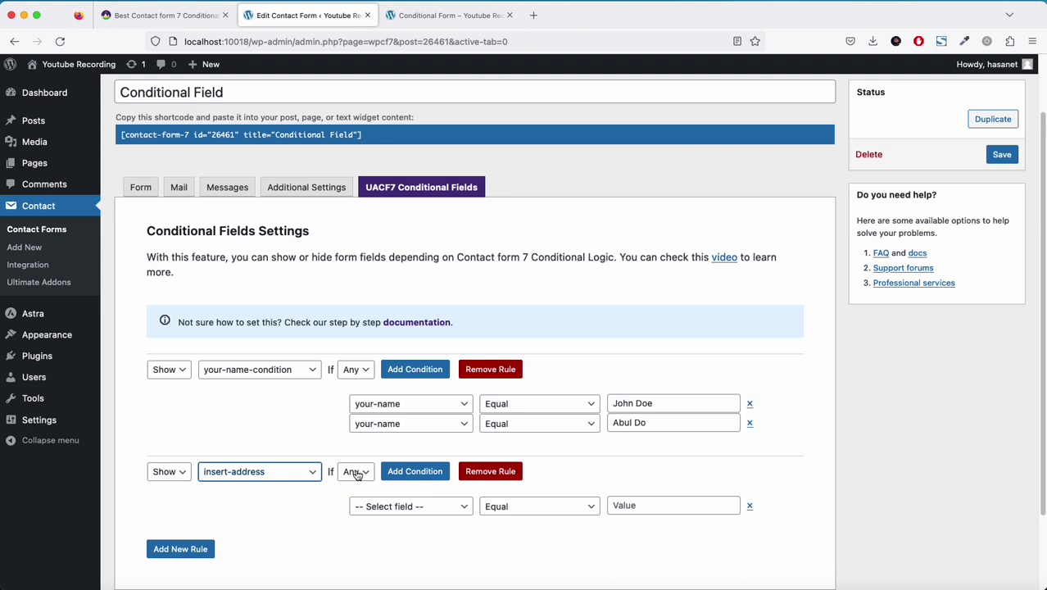
{"action": "left_click", "coordinate": [421, 508]}
{"action": "left_click", "coordinate": [258, 421]}
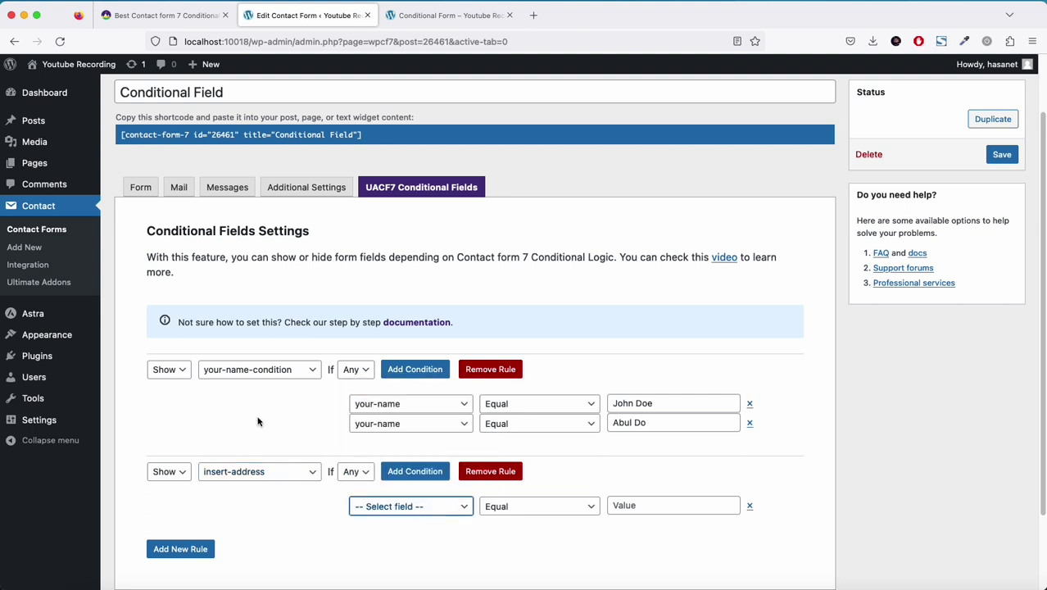
In the form template, rename the physical address drop-down tag from menu-307 to physical-address and save the form.
{"action": "left_click", "coordinate": [140, 188]}
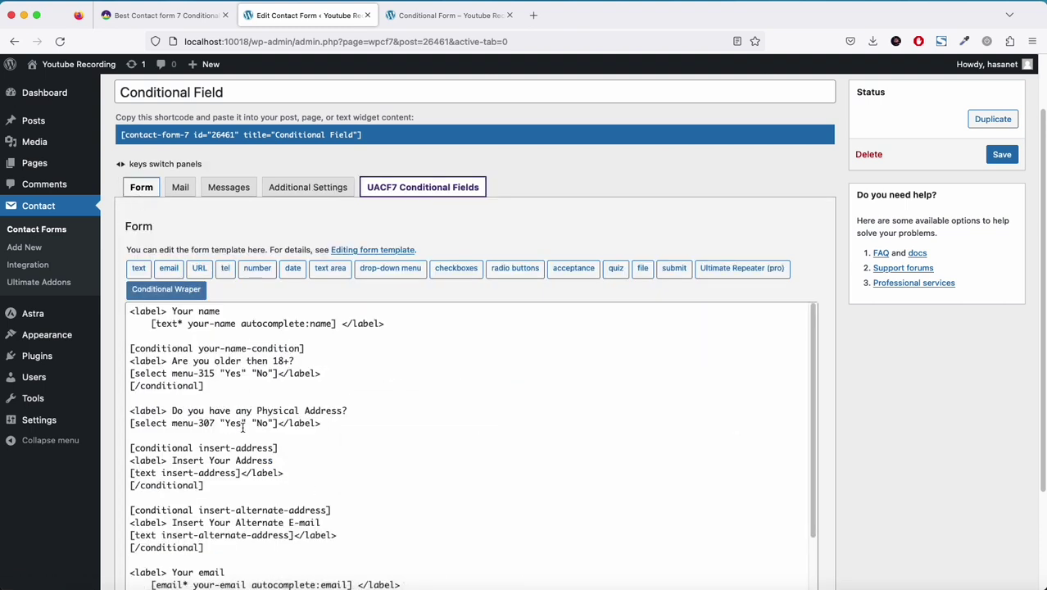
{"action": "left_click", "coordinate": [237, 460]}
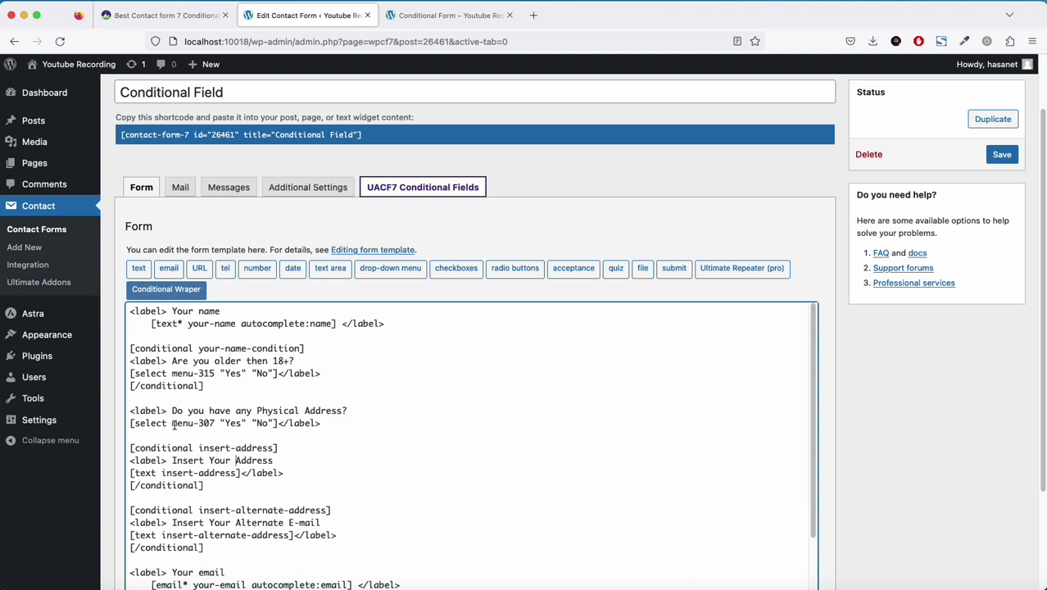
{"action": "left_click_drag", "start_coordinate": [172, 425], "coordinate": [210, 425]}
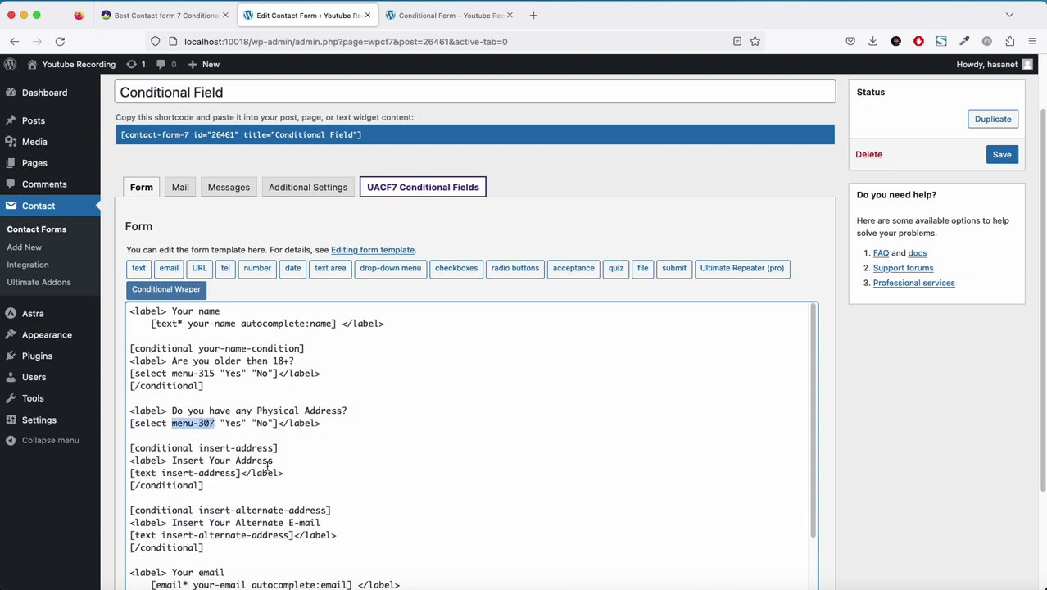
{"action": "type", "text": "physical-a"}
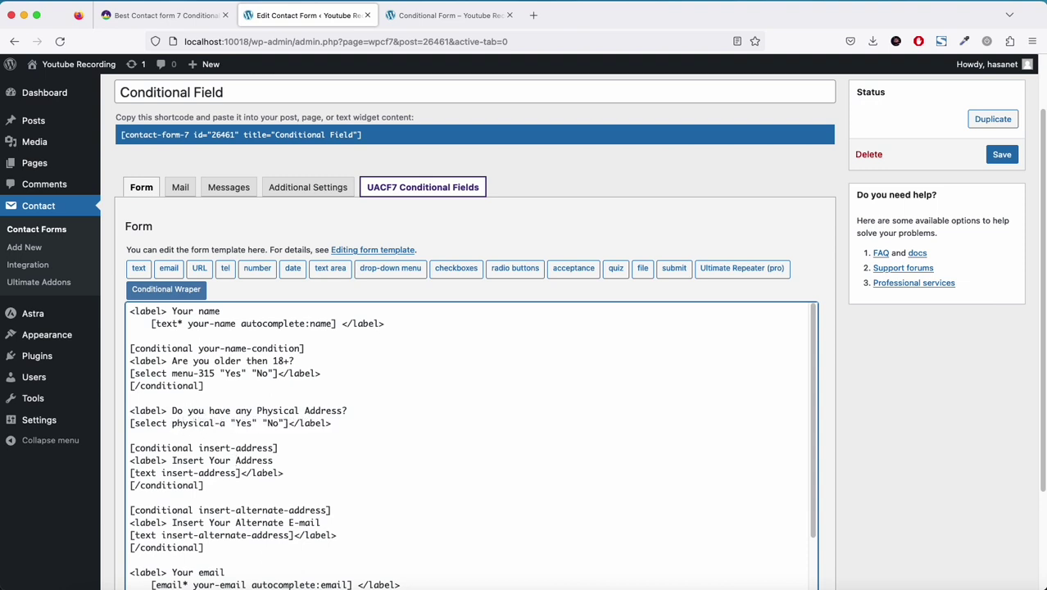
{"action": "type", "text": "ddress"}
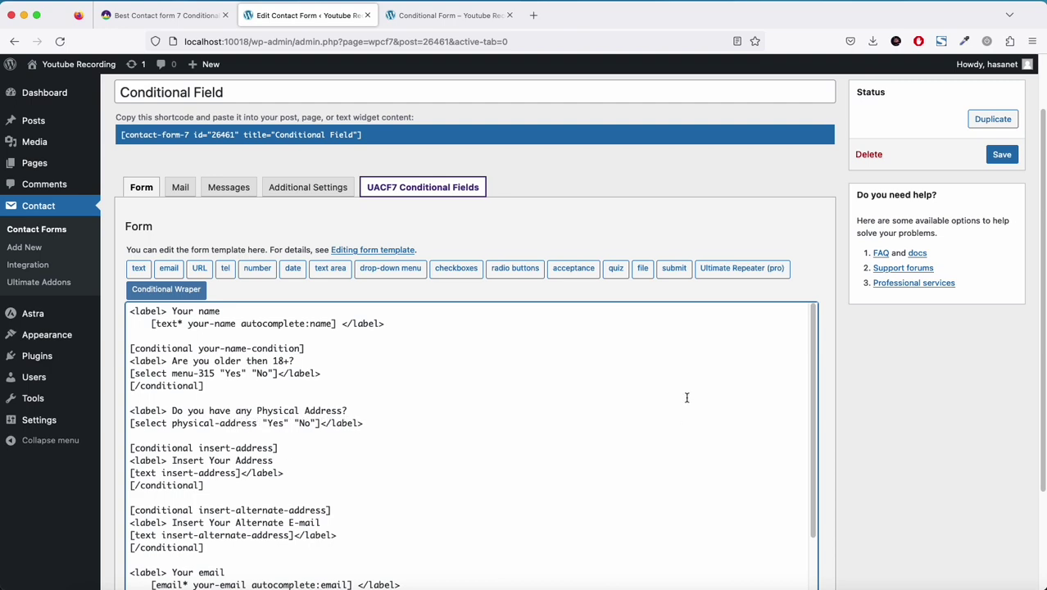
{"action": "left_click", "coordinate": [999, 155]}
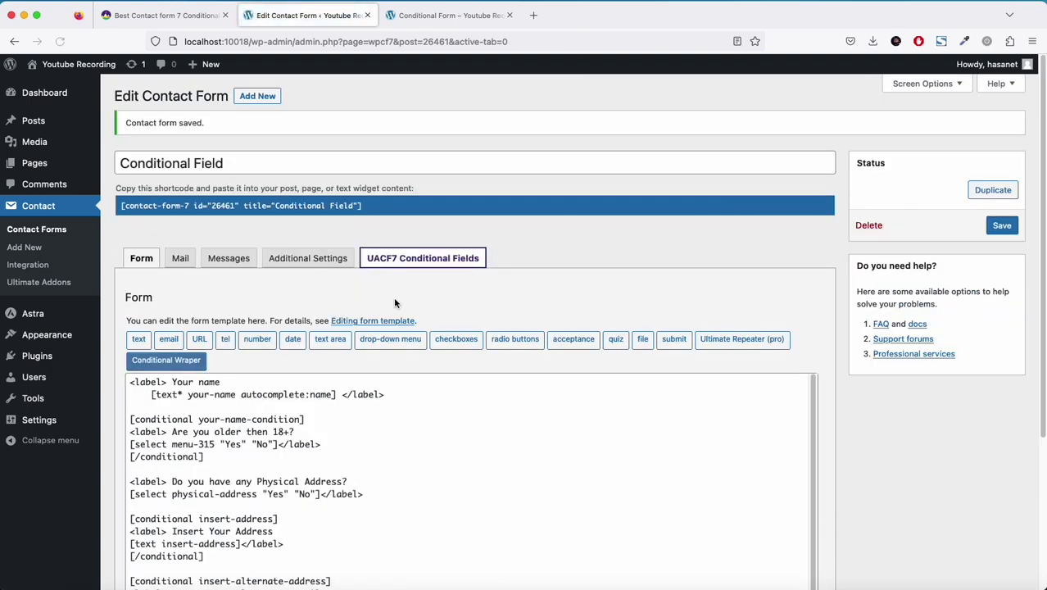
Set the condition of the insert-address rule in the UACF7 conditional fields to physical-address Equal Yes.
{"action": "left_click", "coordinate": [393, 262]}
{"action": "scroll", "coordinate": [236, 381], "scroll_direction": "down", "scroll_amount": 4}
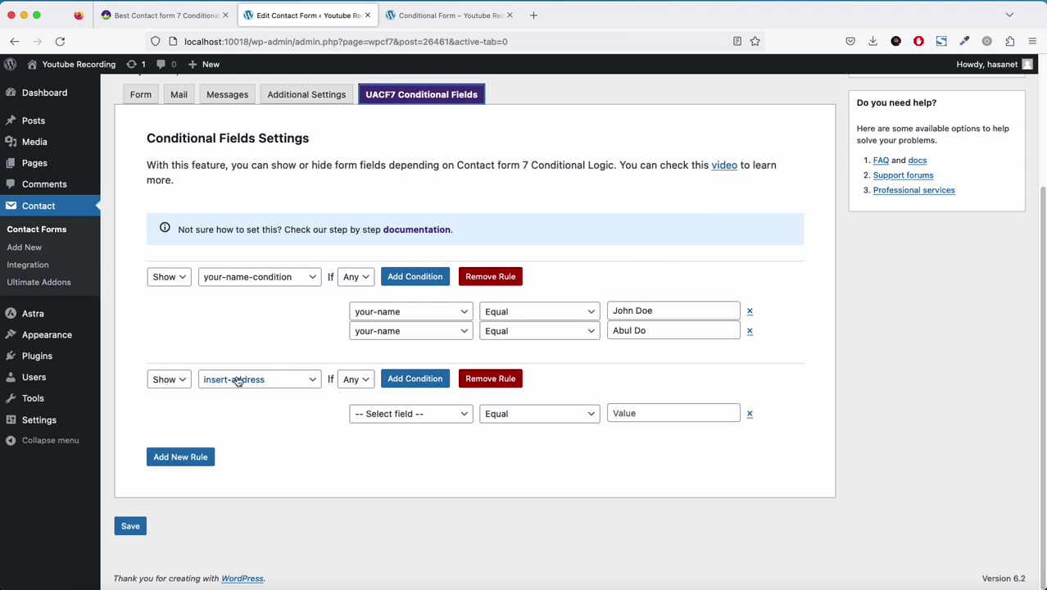
{"action": "left_click", "coordinate": [408, 416]}
{"action": "left_click", "coordinate": [443, 448]}
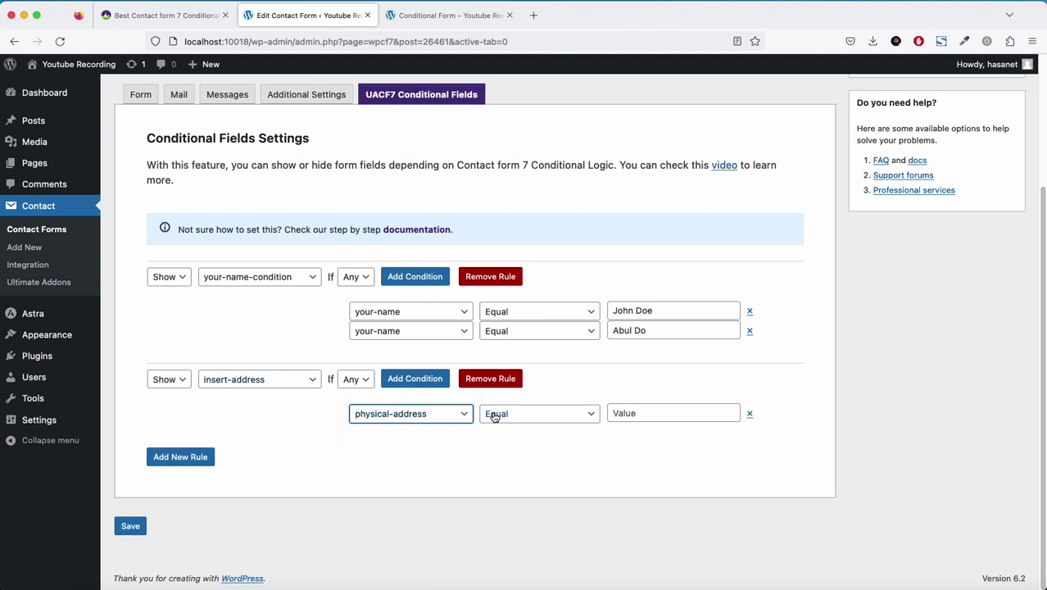
{"action": "left_click", "coordinate": [627, 414]}
{"action": "type", "text": "Yes"}
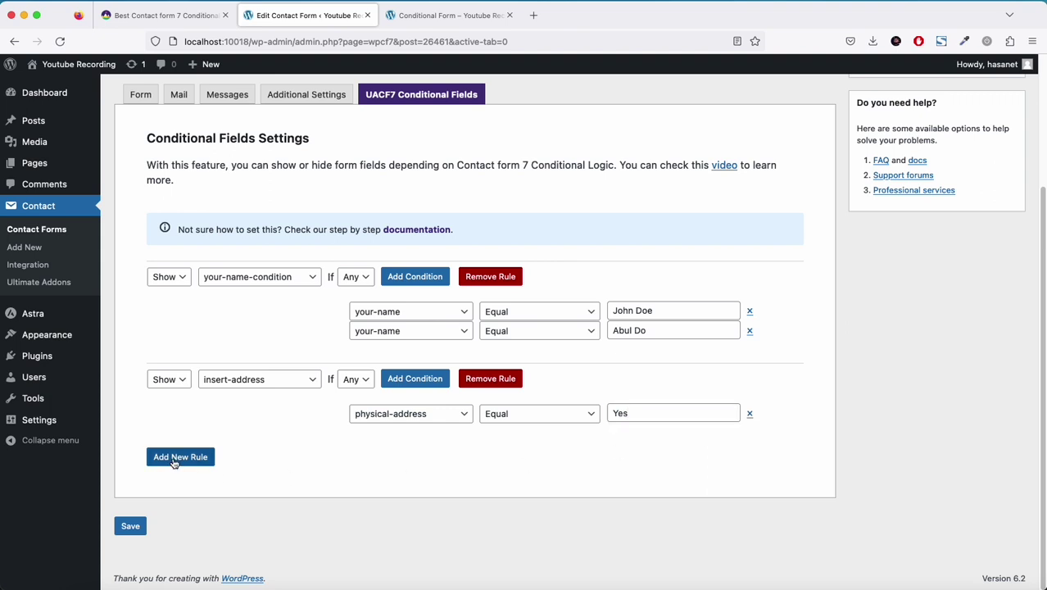
Add a new conditional rule that shows the insert-alternate-address element.
{"action": "left_click", "coordinate": [170, 455]}
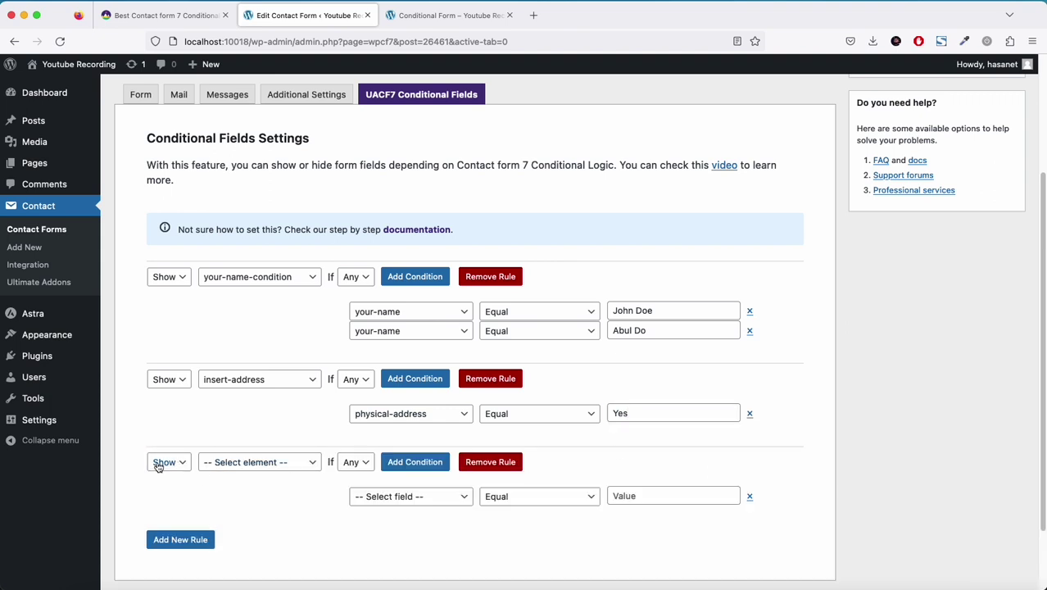
{"action": "left_click", "coordinate": [287, 461]}
{"action": "left_click", "coordinate": [268, 498]}
{"action": "left_click", "coordinate": [401, 496]}
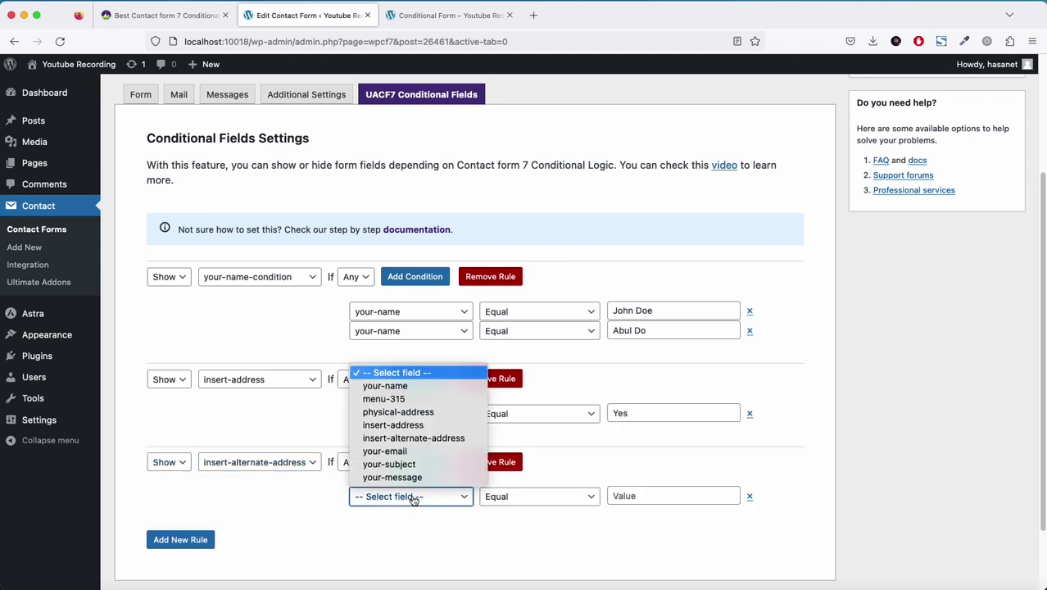
{"action": "left_click", "coordinate": [243, 472]}
Set the insert-alternate-address rule's condition to physical-address Equal No and save the form.
{"action": "left_click", "coordinate": [381, 496]}
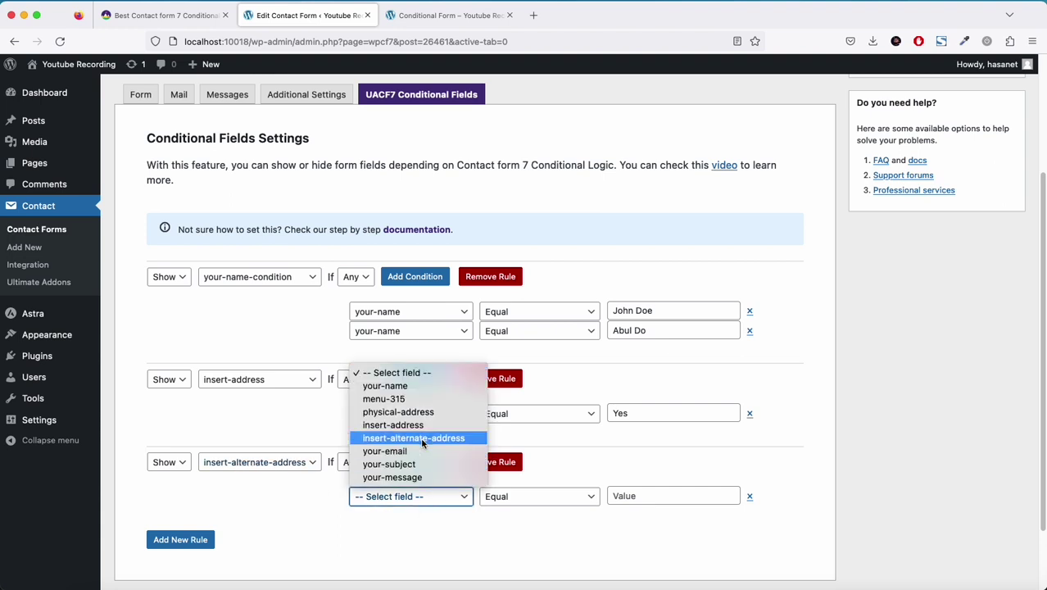
{"action": "left_click", "coordinate": [415, 412]}
{"action": "left_click", "coordinate": [648, 496]}
{"action": "type", "text": "N"}
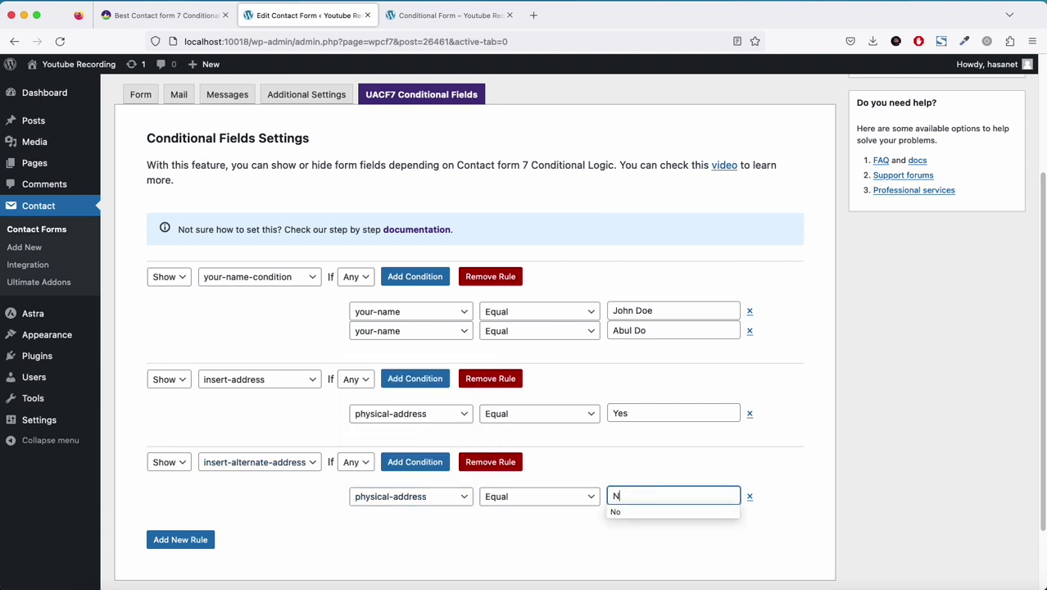
{"action": "type", "text": "o"}
{"action": "left_click", "coordinate": [573, 476]}
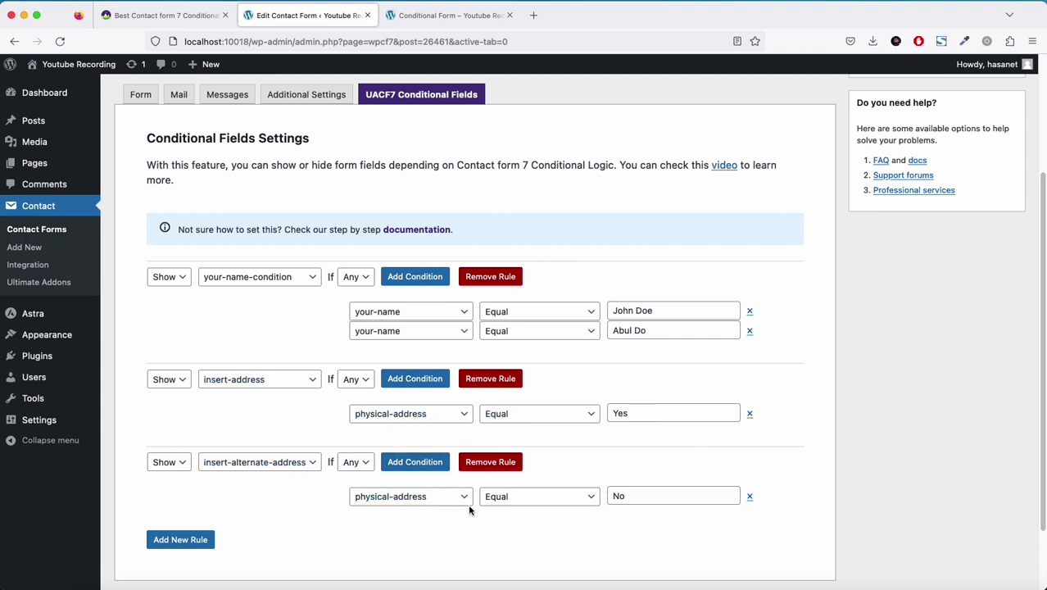
{"action": "left_click", "coordinate": [655, 496]}
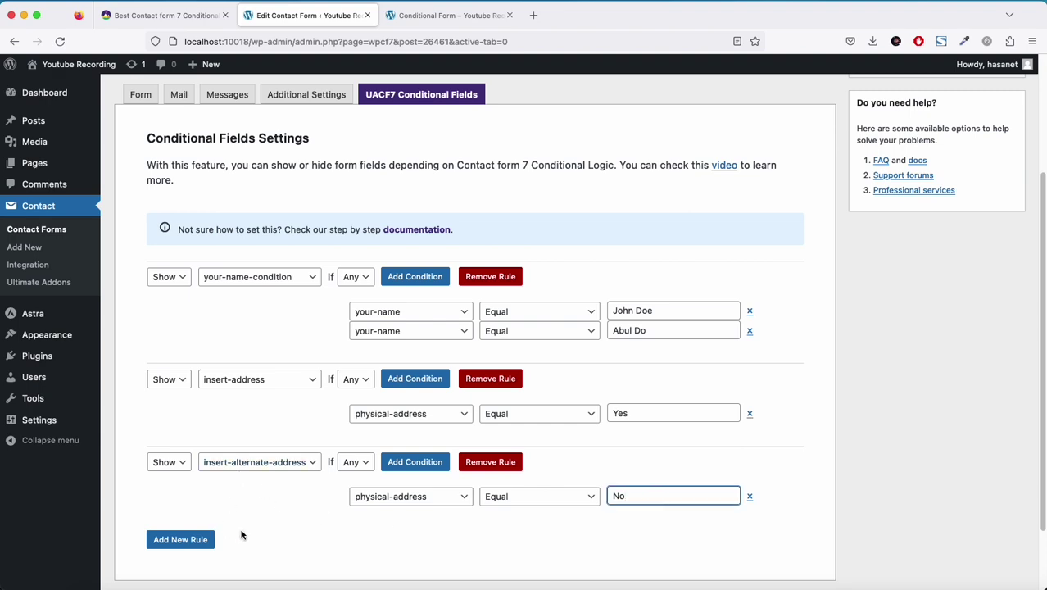
{"action": "key", "text": "Return"}
{"action": "left_click", "coordinate": [1000, 226]}
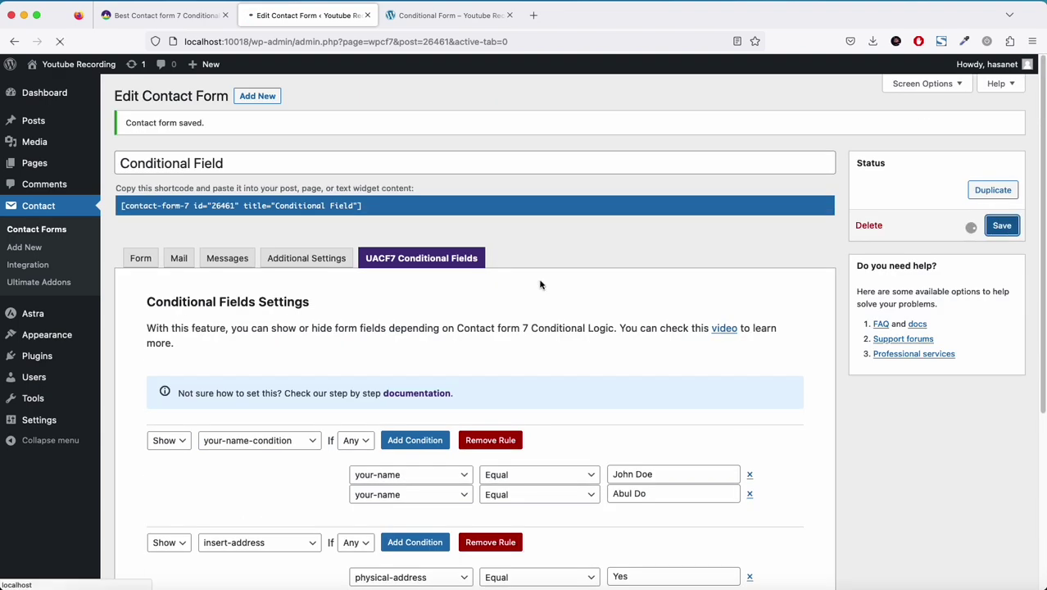
{"action": "scroll", "coordinate": [647, 246], "scroll_direction": "down", "scroll_amount": 5}
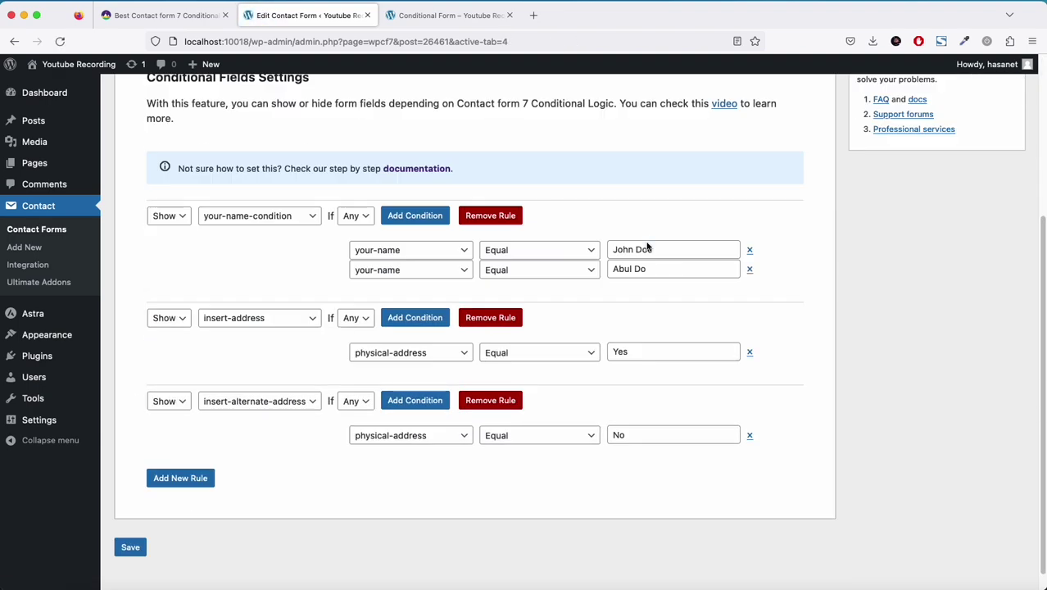
Reload the Conditional Form page and check the choices of the physical address drop-down.
{"action": "left_click", "coordinate": [449, 15]}
{"action": "left_click", "coordinate": [59, 45]}
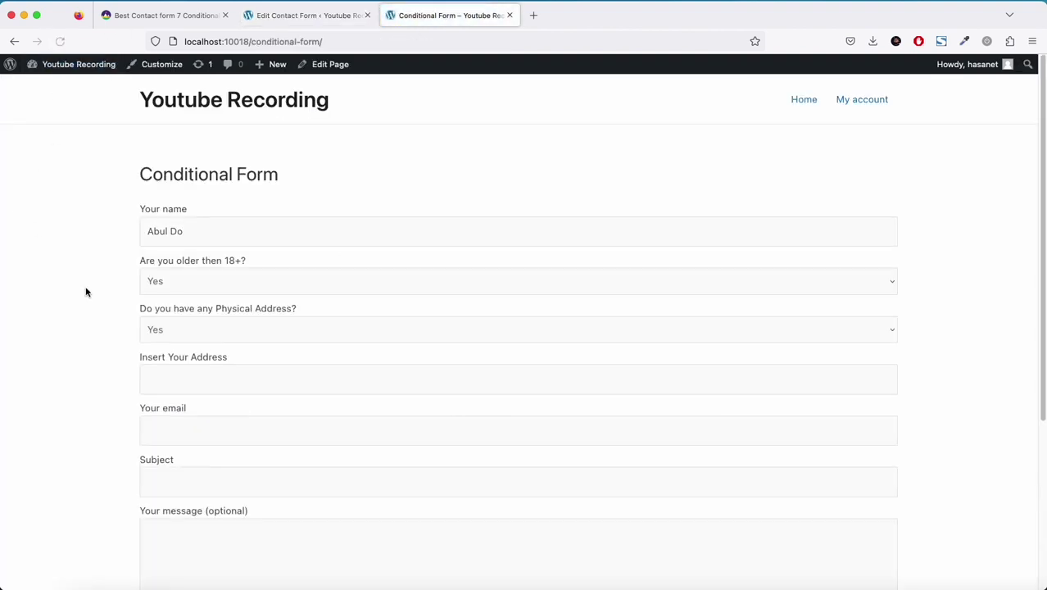
{"action": "left_click", "coordinate": [158, 334]}
{"action": "left_click", "coordinate": [115, 335]}
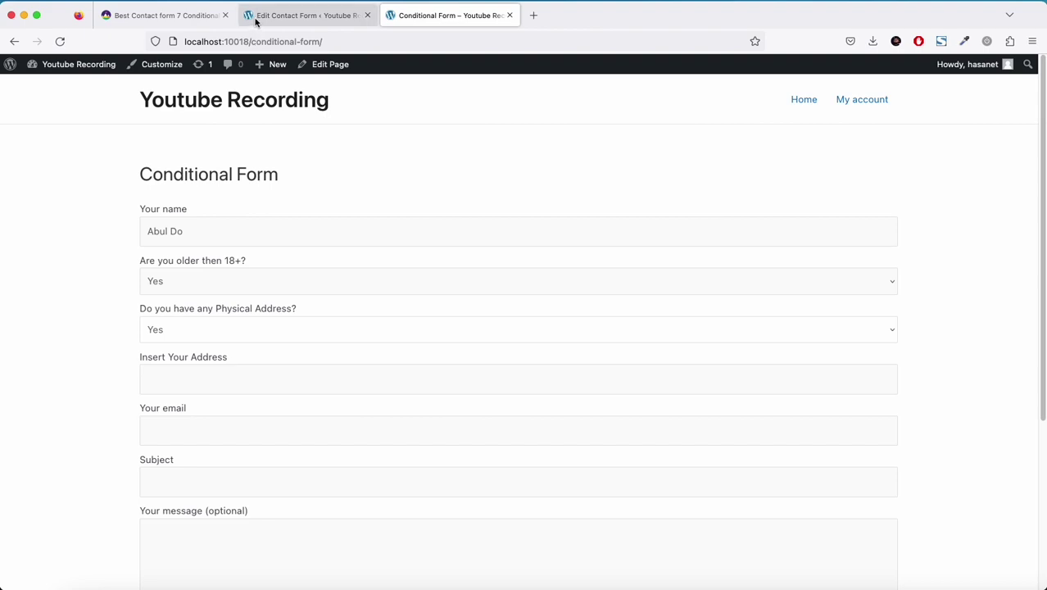
Delete the physical-address select tag under the "Do you have any Physical Address?" label in the form template.
{"action": "left_click", "coordinate": [217, 16]}
{"action": "left_click", "coordinate": [242, 16]}
{"action": "scroll", "coordinate": [198, 123], "scroll_direction": "up", "scroll_amount": 5}
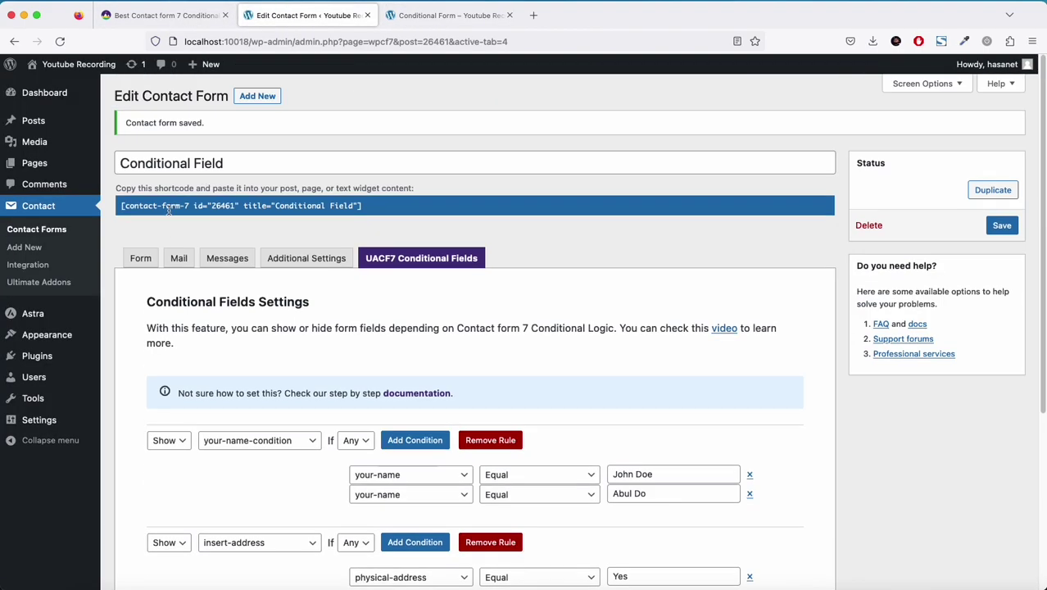
{"action": "left_click", "coordinate": [140, 257]}
{"action": "left_click", "coordinate": [283, 357]}
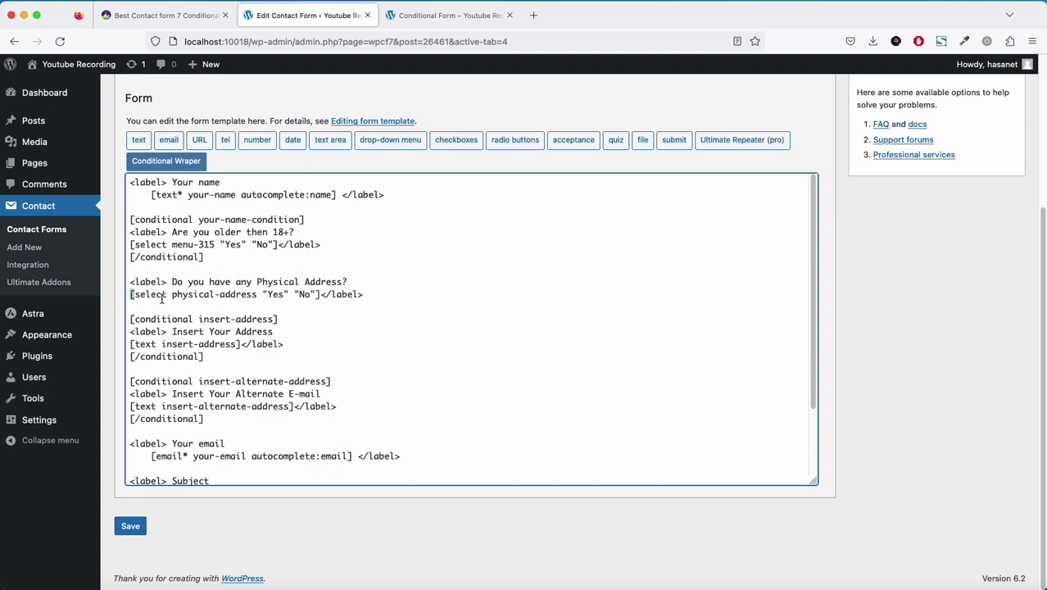
{"action": "left_click_drag", "start_coordinate": [171, 294], "coordinate": [129, 294]}
{"action": "key", "text": "BackSpace"}
{"action": "key", "text": "BackSpace"}
Insert a drop-down tag named physical-address with options Yes and No and a blank first item, and save the form.
{"action": "left_click", "coordinate": [390, 139]}
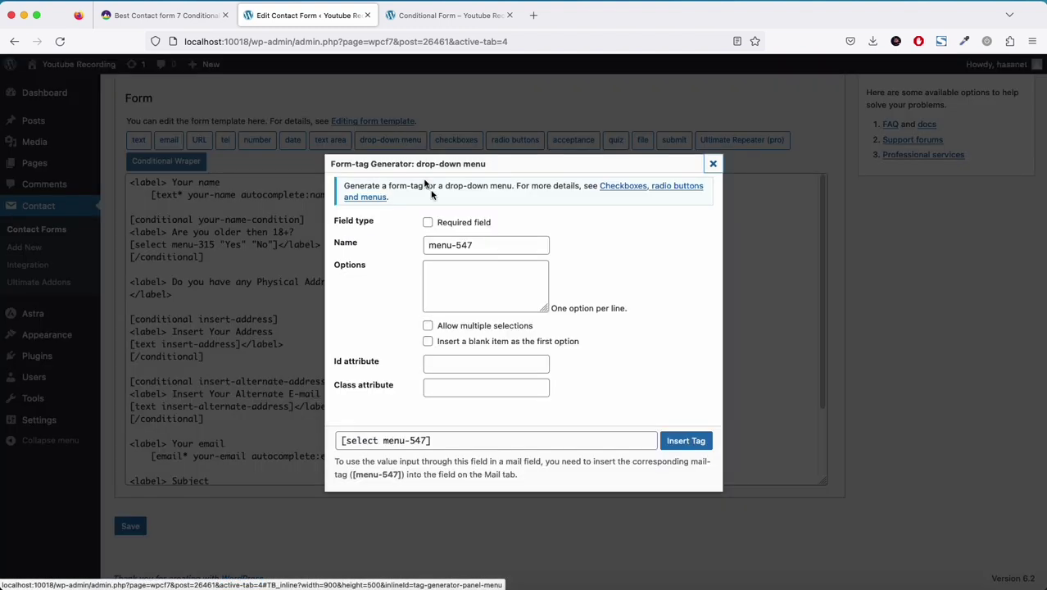
{"action": "left_click", "coordinate": [466, 272]}
{"action": "type", "text": "physical address"}
{"action": "key", "text": "ctrl+z"}
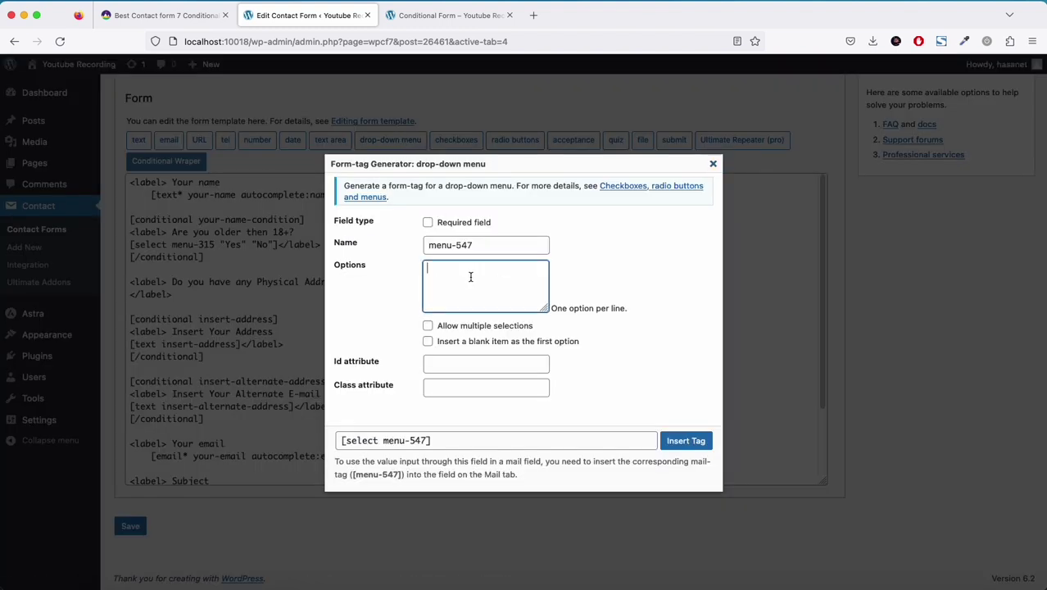
{"action": "key", "text": "shift+Tab"}
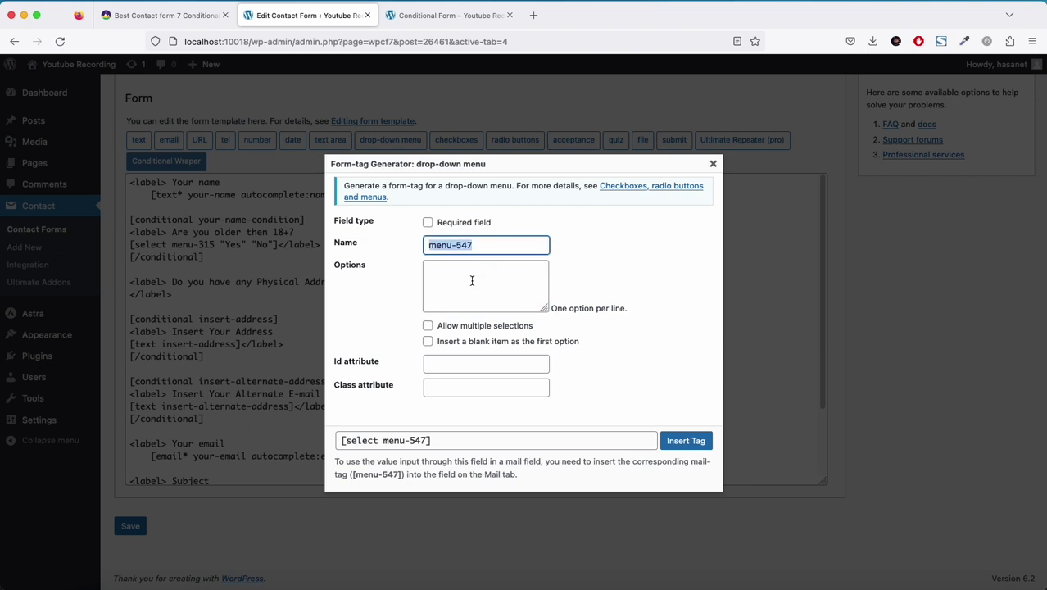
{"action": "type", "text": "physical-address"}
{"action": "left_click", "coordinate": [471, 280]}
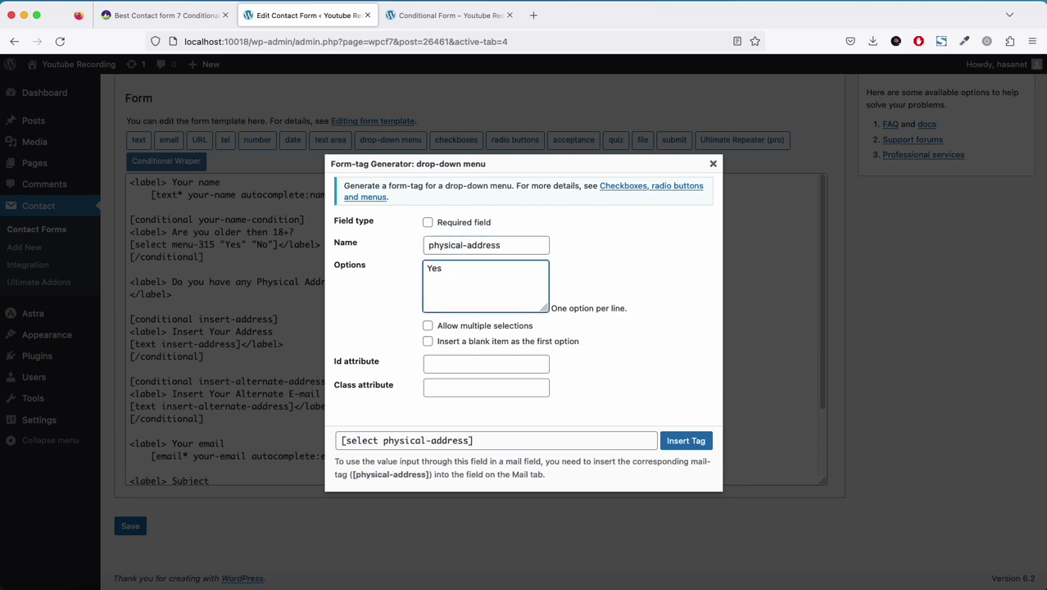
{"action": "left_click", "coordinate": [475, 340]}
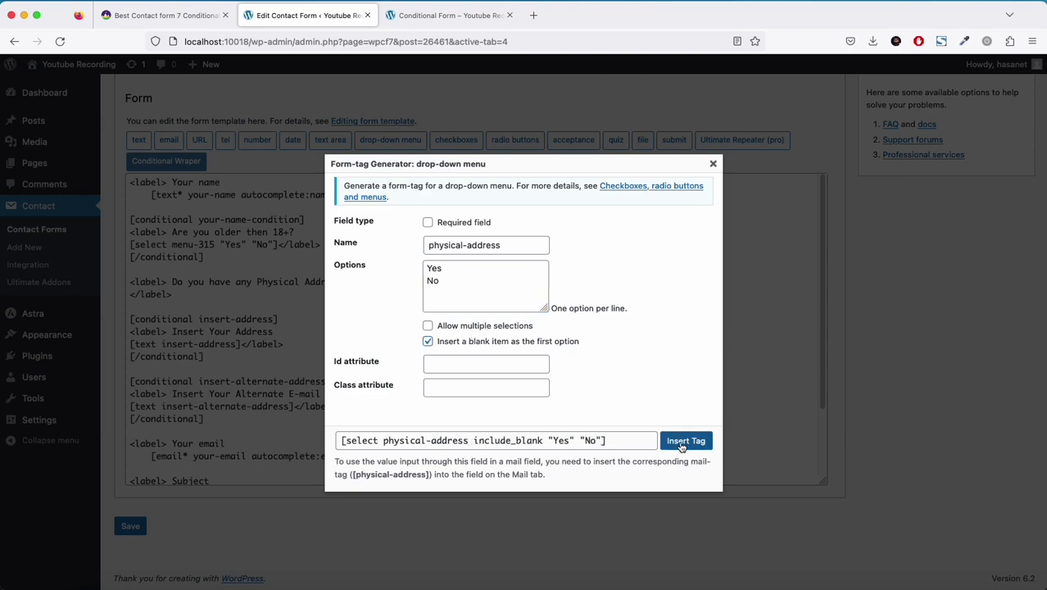
{"action": "left_click", "coordinate": [685, 440]}
{"action": "scroll", "coordinate": [996, 200], "scroll_direction": "up", "scroll_amount": 3}
{"action": "left_click", "coordinate": [1001, 168]}
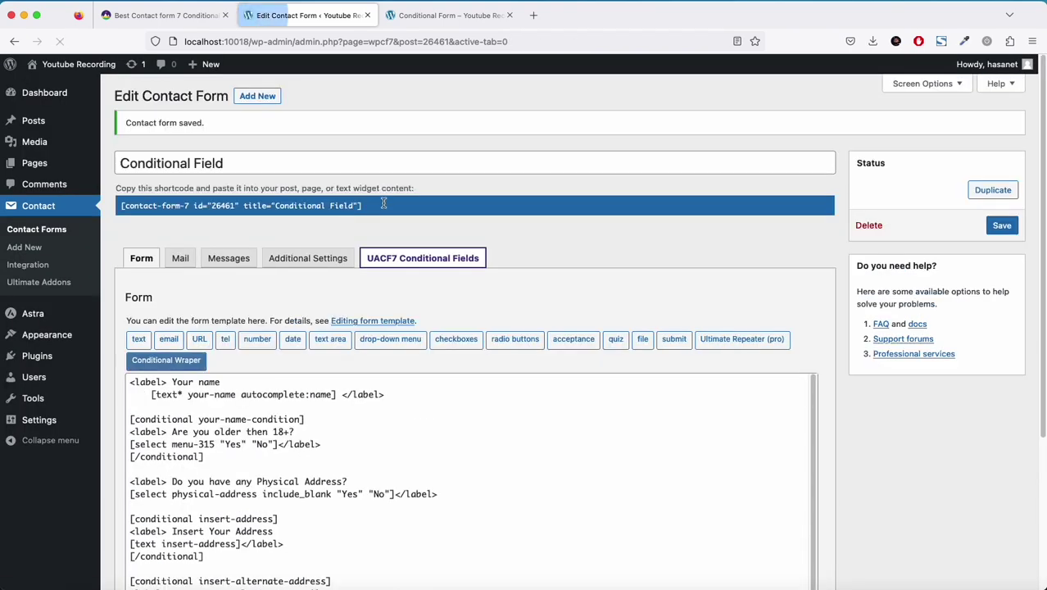
On the Conditional Form page, test the physical address drop-down with the blank option, Yes and No.
{"action": "left_click", "coordinate": [433, 257]}
{"action": "left_click", "coordinate": [446, 15]}
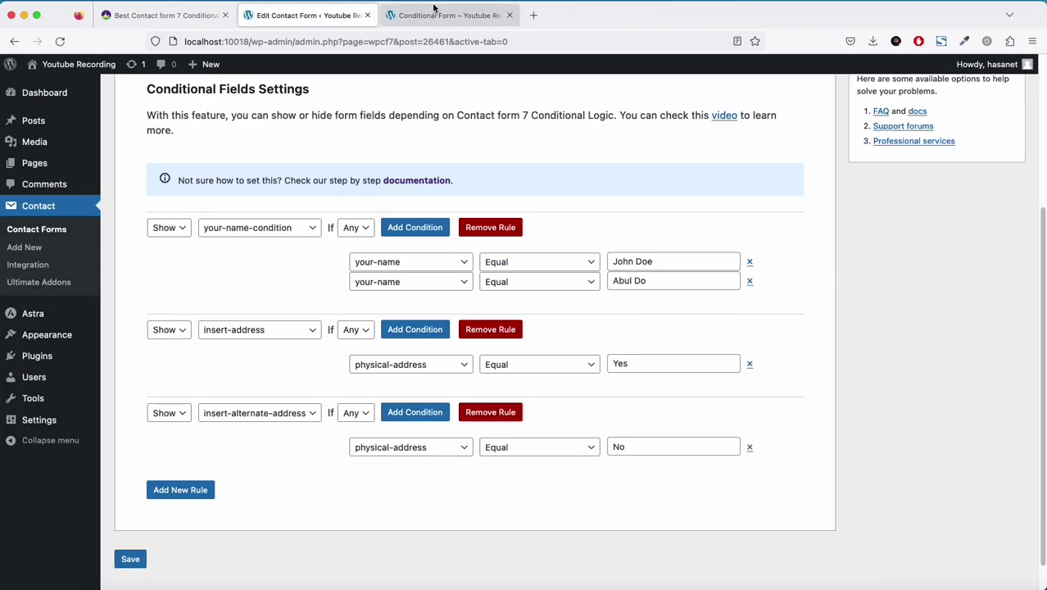
{"action": "left_click", "coordinate": [196, 327]}
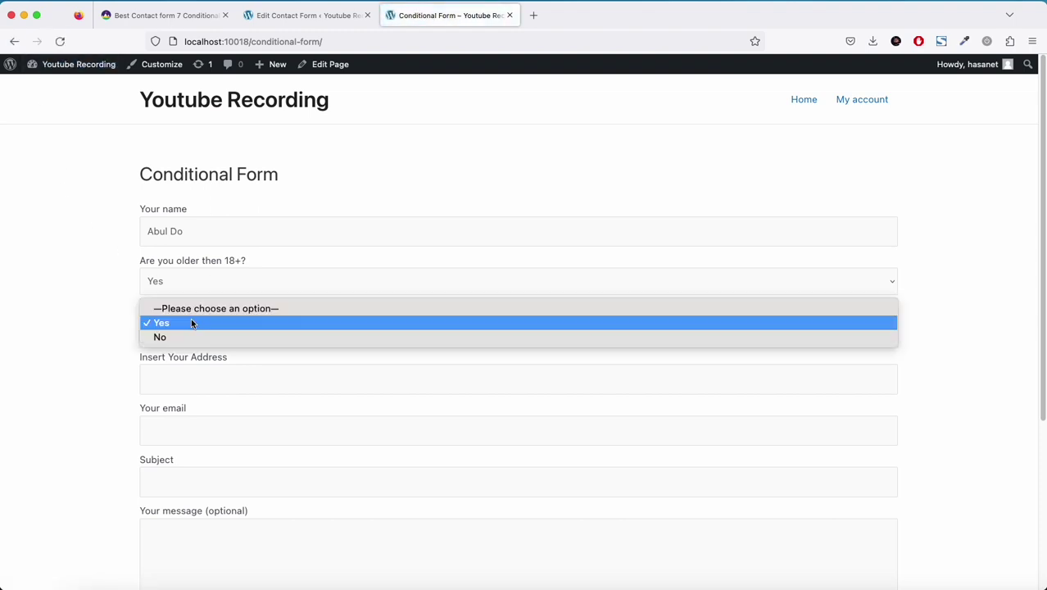
{"action": "left_click", "coordinate": [182, 306]}
{"action": "left_click", "coordinate": [197, 330]}
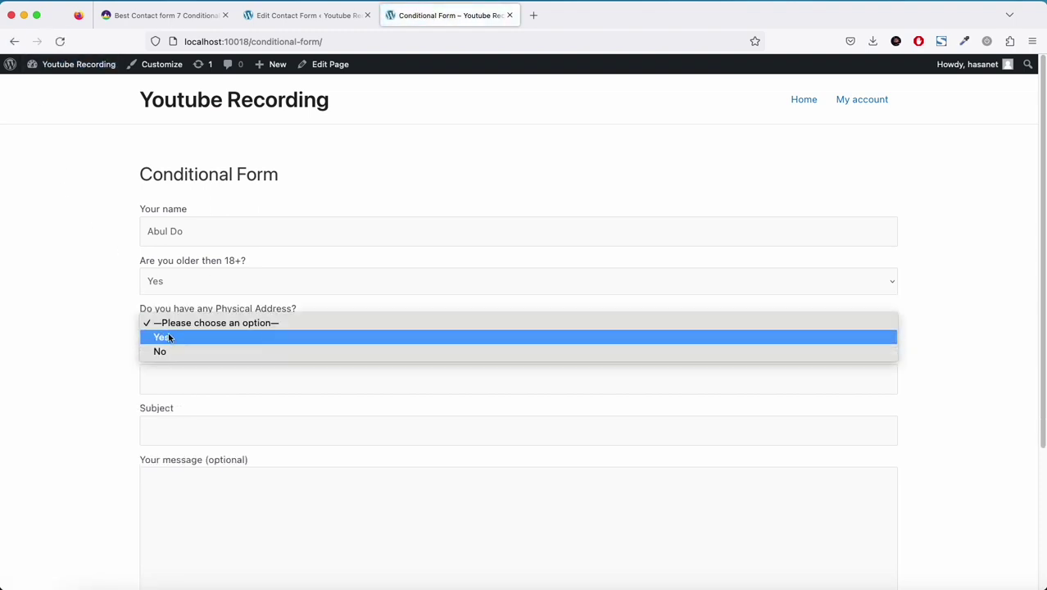
{"action": "left_click", "coordinate": [169, 338]}
{"action": "left_click", "coordinate": [190, 336]}
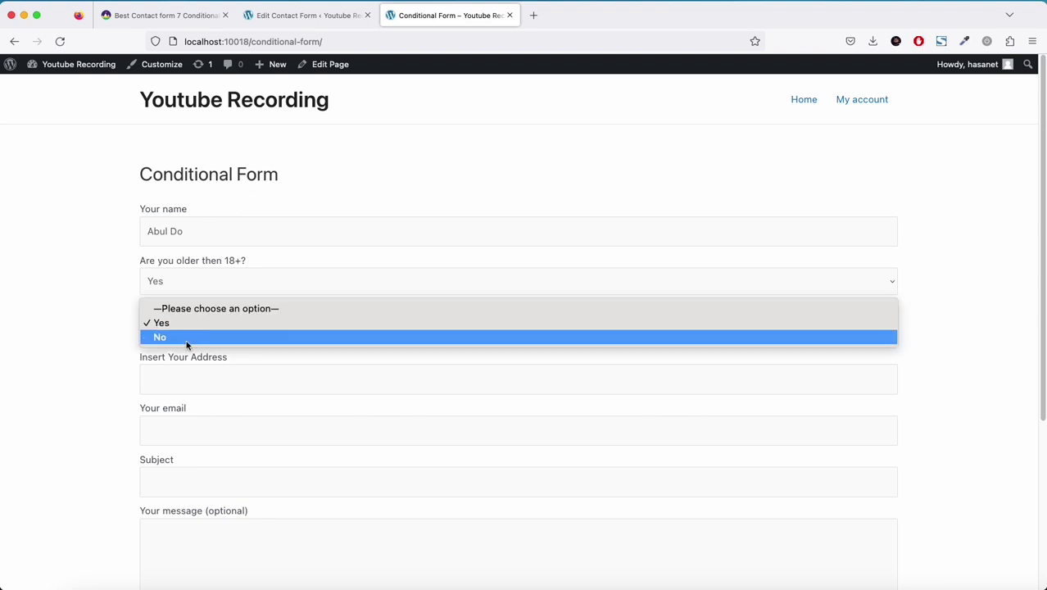
{"action": "left_click", "coordinate": [190, 340]}
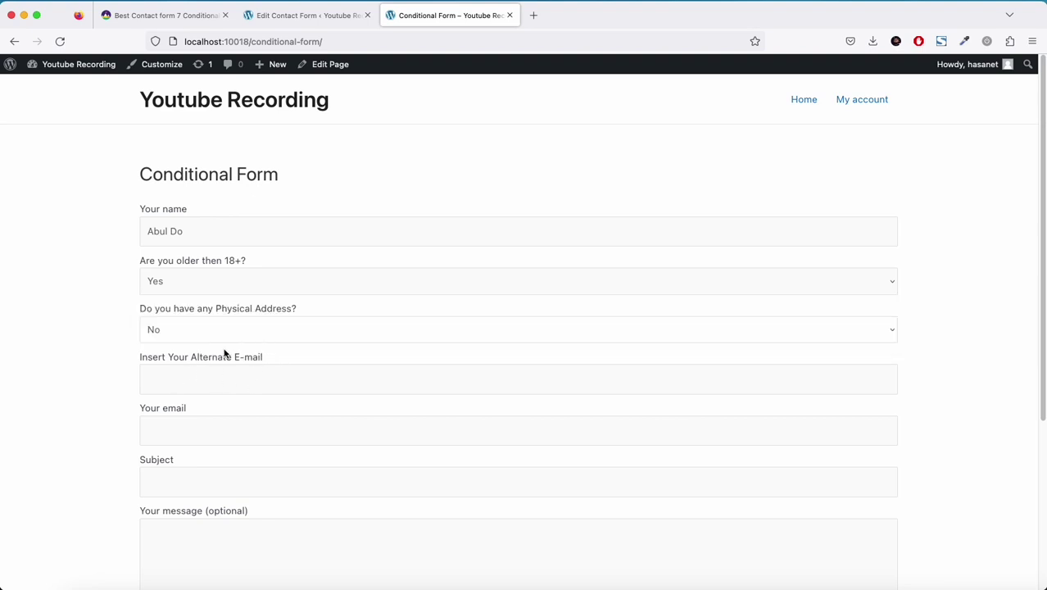
Open the form template, and examine the radio button example on the cf7addons.com conditional fields demo page.
{"action": "left_click", "coordinate": [290, 24]}
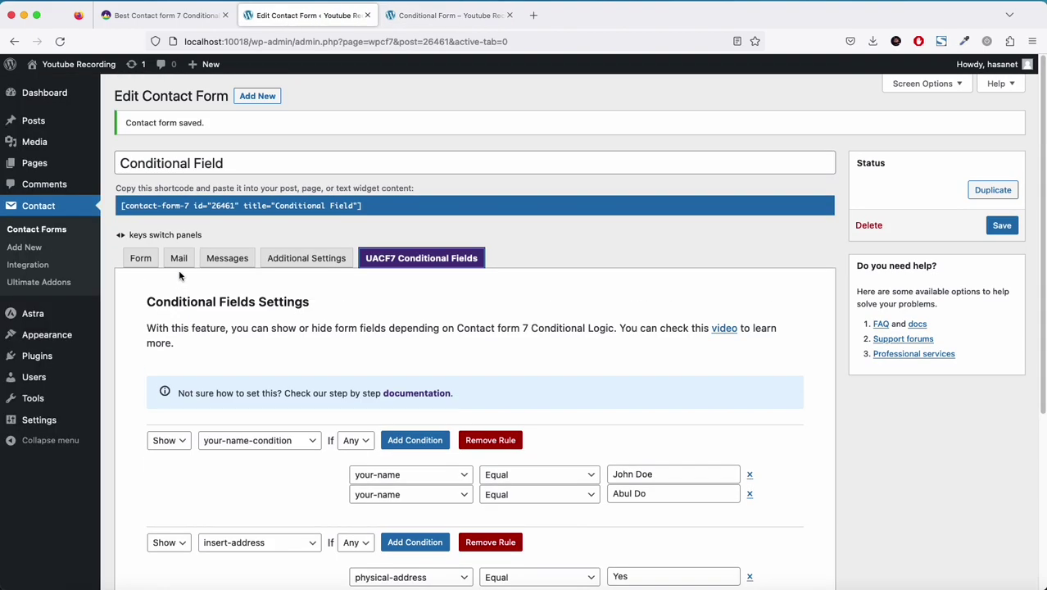
{"action": "left_click", "coordinate": [141, 257]}
{"action": "scroll", "coordinate": [532, 278], "scroll_direction": "down", "scroll_amount": 5}
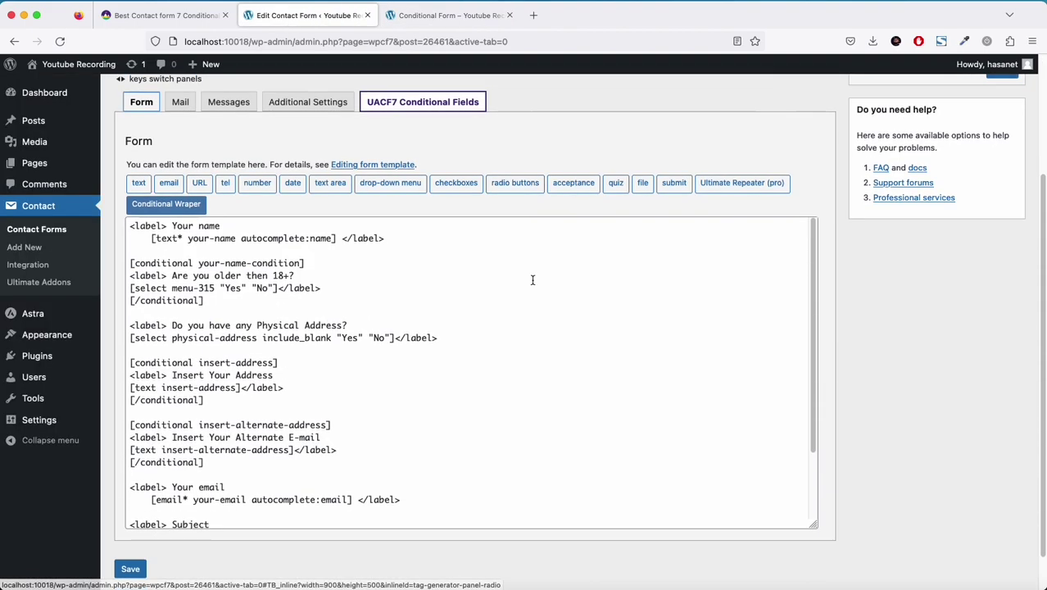
{"action": "left_click", "coordinate": [168, 14]}
{"action": "scroll", "coordinate": [285, 340], "scroll_direction": "down", "scroll_amount": 2}
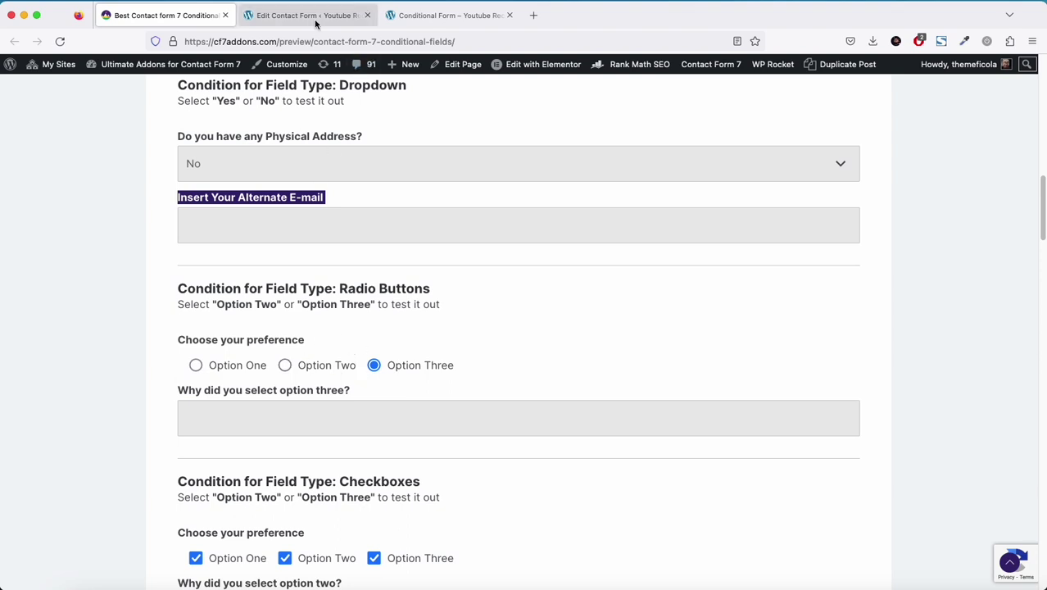
{"action": "left_click_drag", "start_coordinate": [181, 393], "coordinate": [351, 393]}
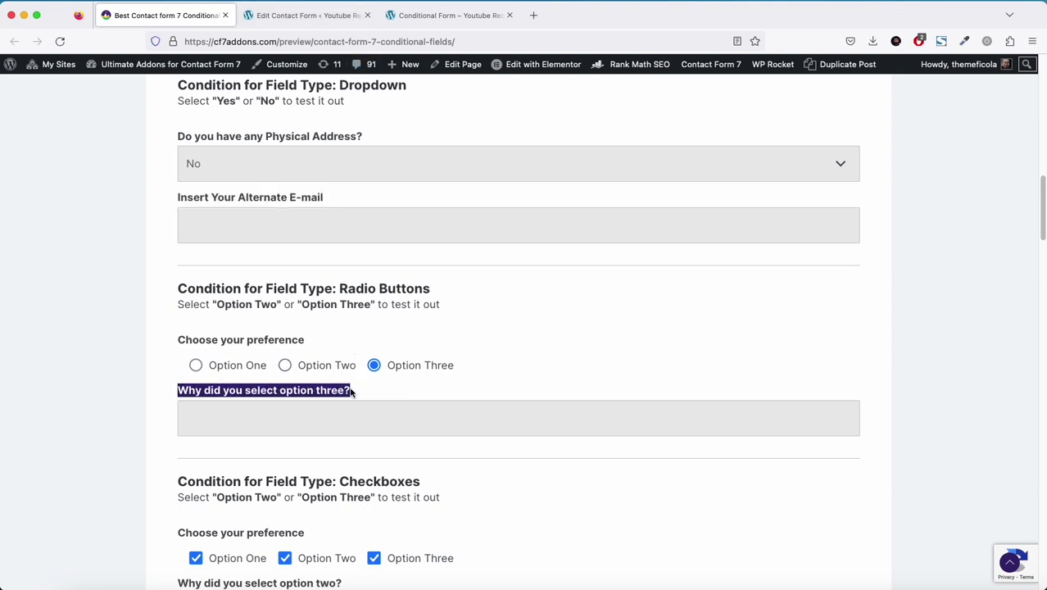
Delete the Subject and Your message fields from the Conditional Field form template.
{"action": "left_click", "coordinate": [332, 18]}
{"action": "scroll", "coordinate": [361, 360], "scroll_direction": "down", "scroll_amount": 2}
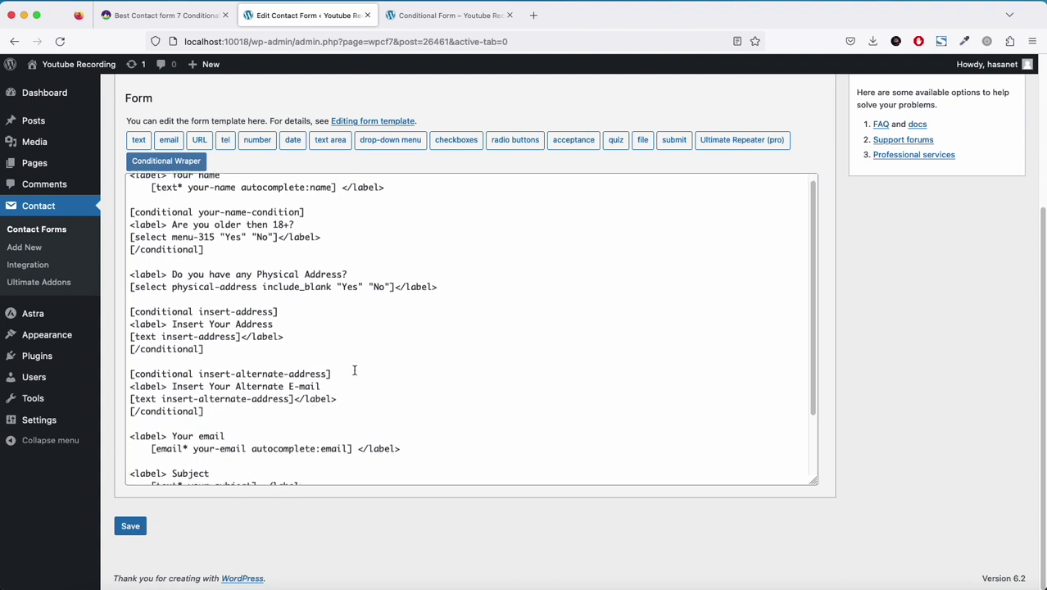
{"action": "left_click", "coordinate": [225, 415]}
{"action": "scroll", "coordinate": [293, 420], "scroll_direction": "down", "scroll_amount": 2}
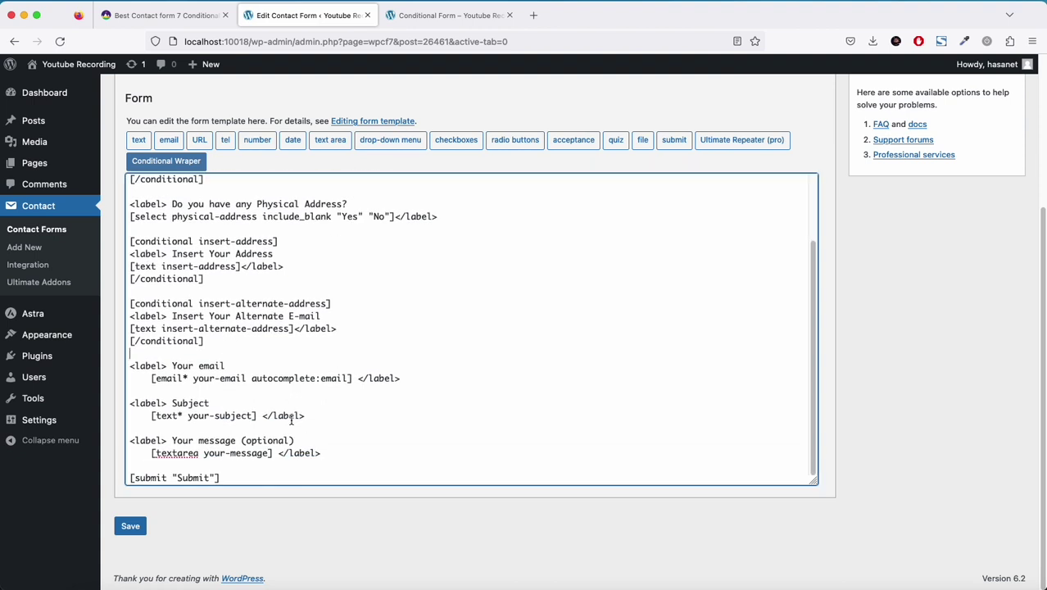
{"action": "left_click_drag", "start_coordinate": [339, 453], "coordinate": [97, 399]}
{"action": "key", "text": "BackSpace"}
{"action": "key", "text": "BackSpace"}
{"action": "key", "text": "BackSpace"}
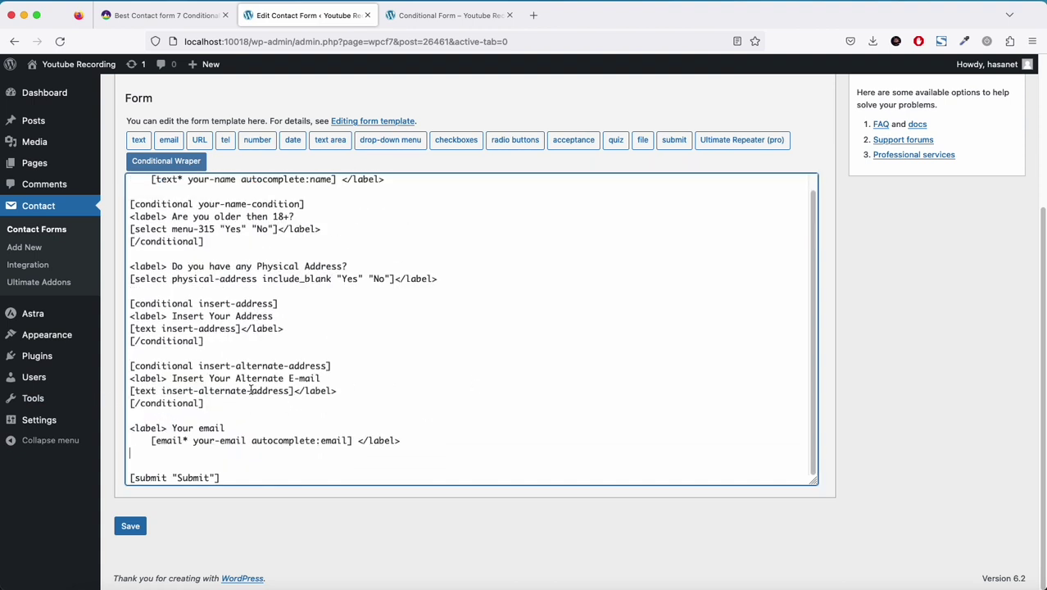
Insert a radio buttons tag with Option one, Option two and Option three below the alternate e-mail conditional block.
{"action": "key", "text": "Return"}
{"action": "key", "text": "Return"}
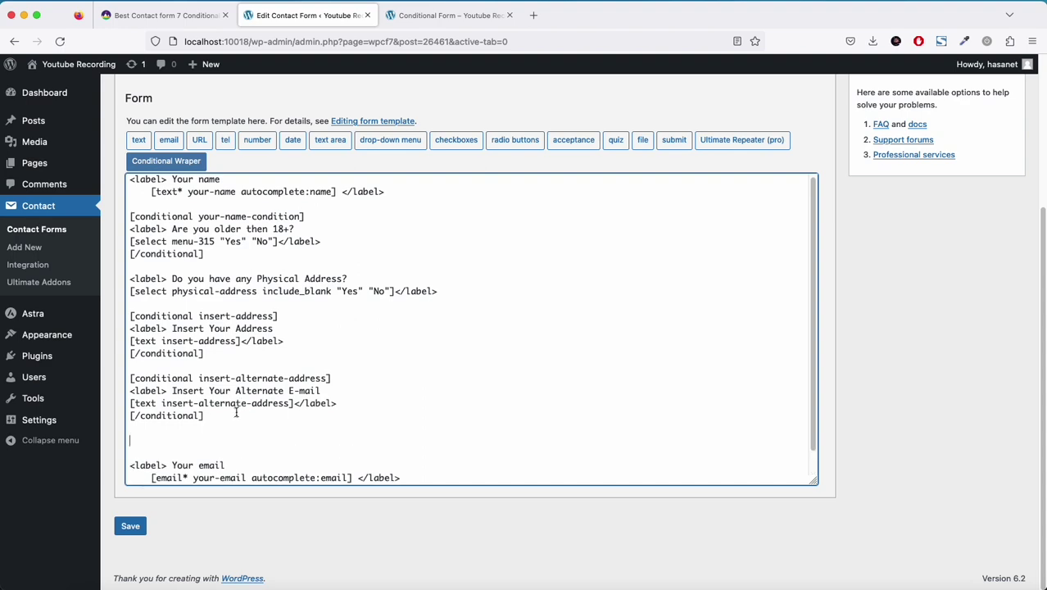
{"action": "left_click", "coordinate": [524, 145]}
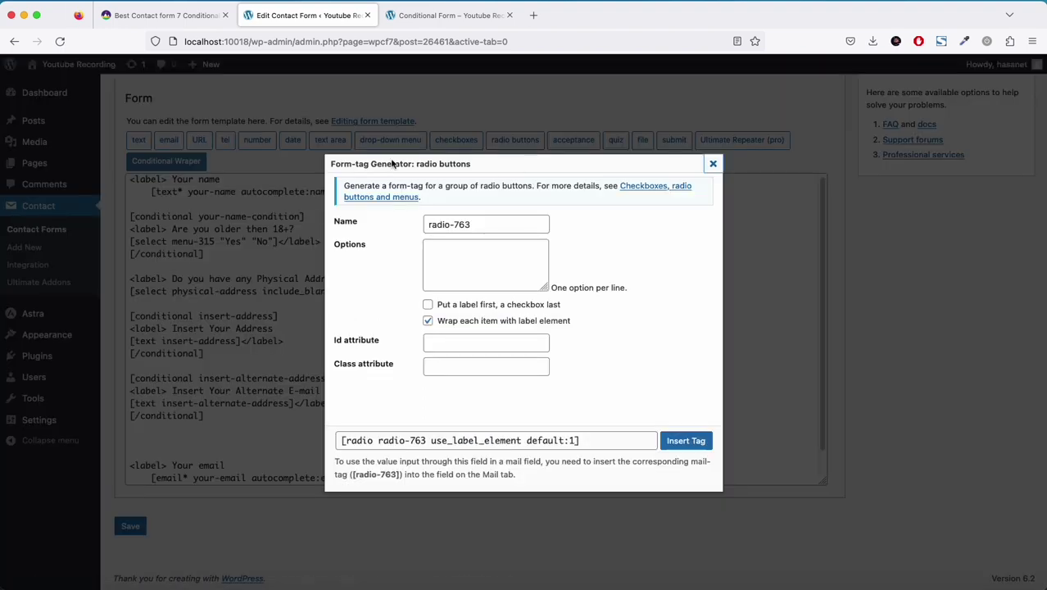
{"action": "left_click", "coordinate": [161, 14]}
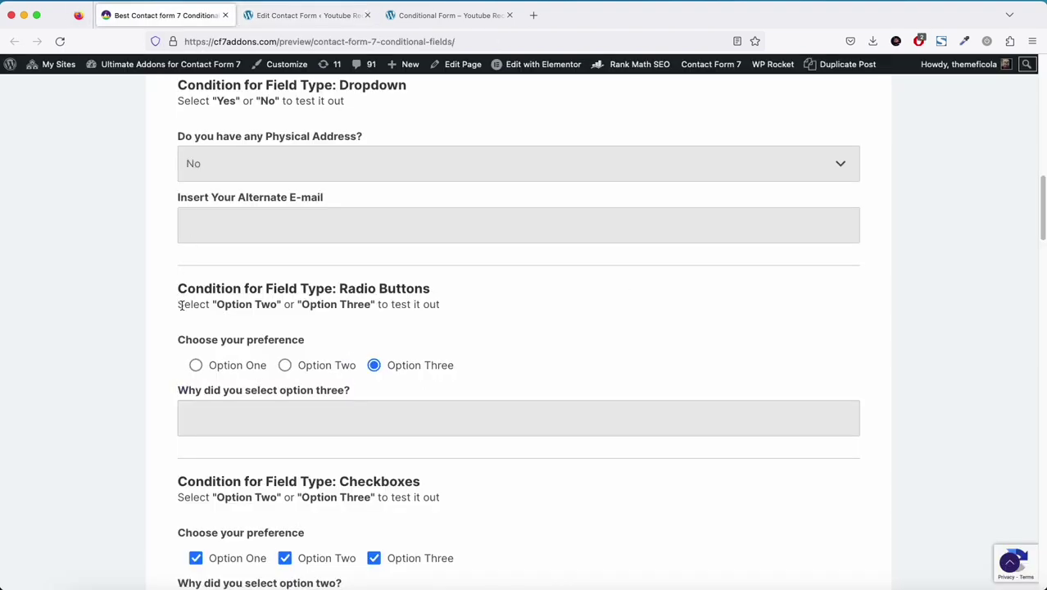
{"action": "left_click_drag", "start_coordinate": [180, 338], "coordinate": [320, 339]}
{"action": "left_click", "coordinate": [311, 14]}
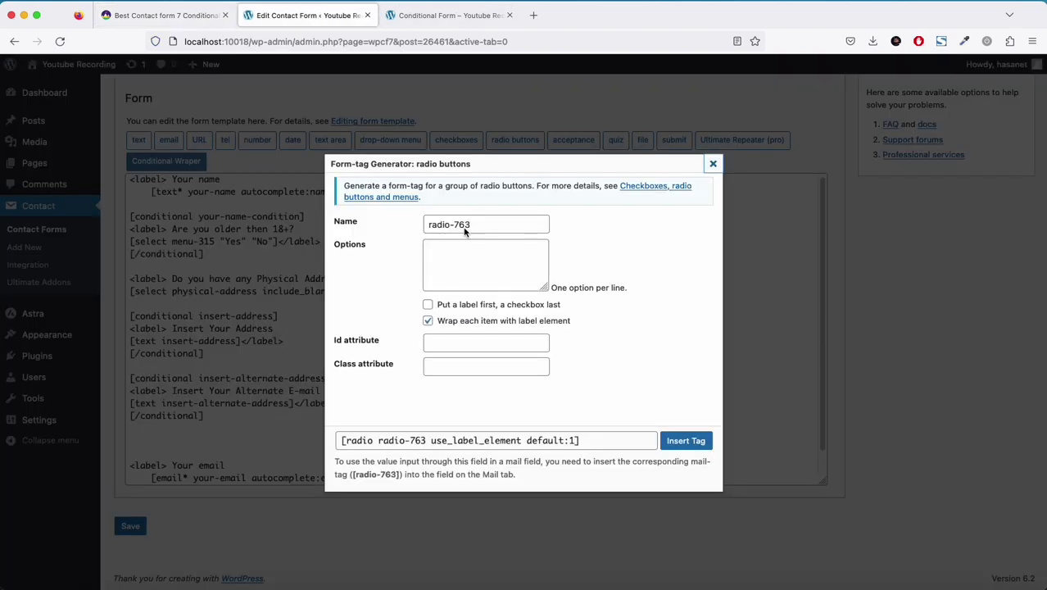
{"action": "left_click", "coordinate": [479, 266]}
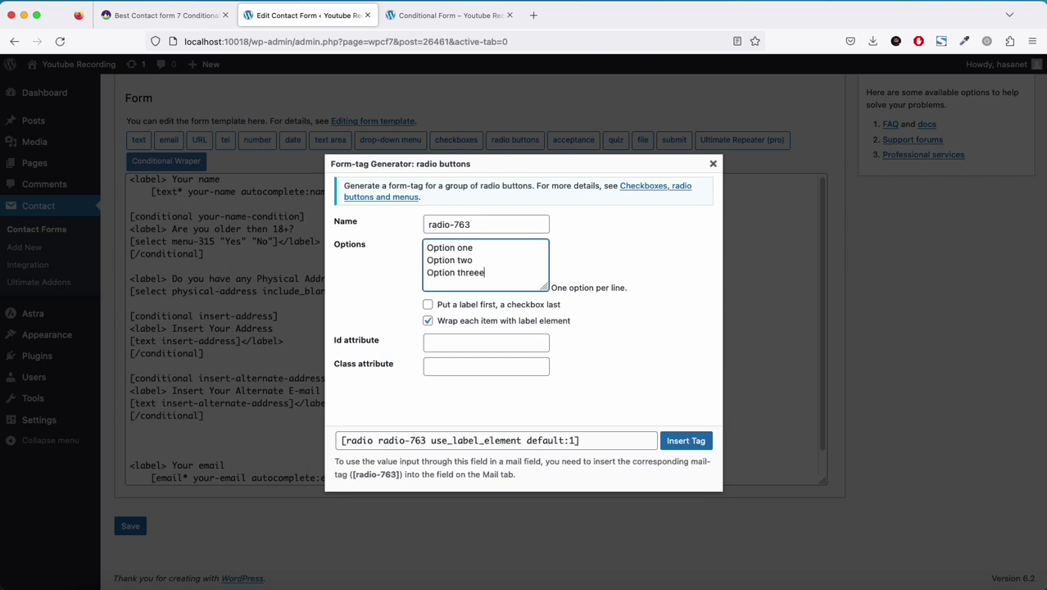
{"action": "left_click", "coordinate": [429, 307]}
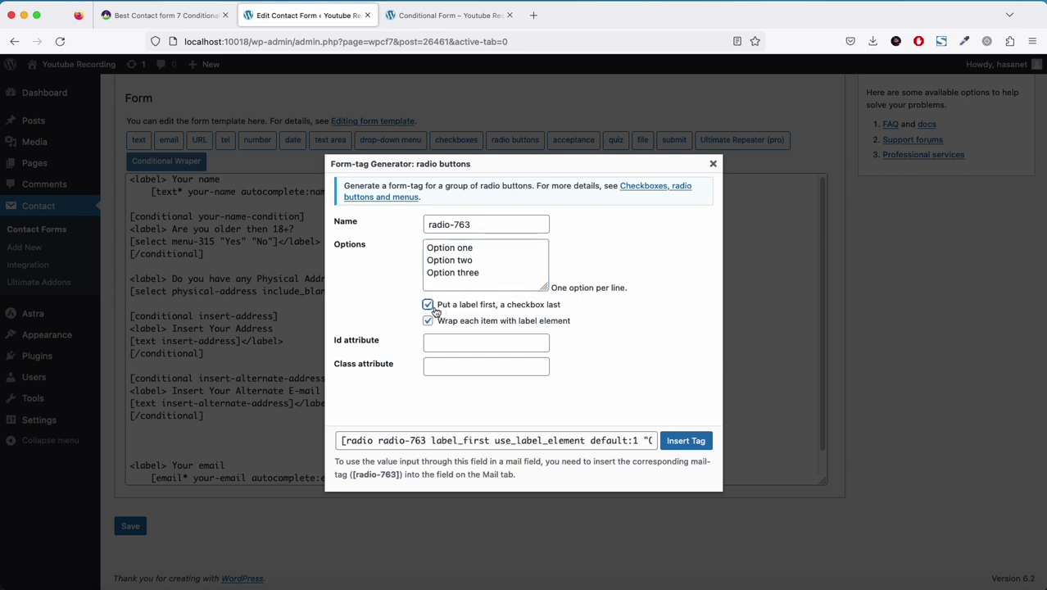
{"action": "left_click", "coordinate": [429, 305]}
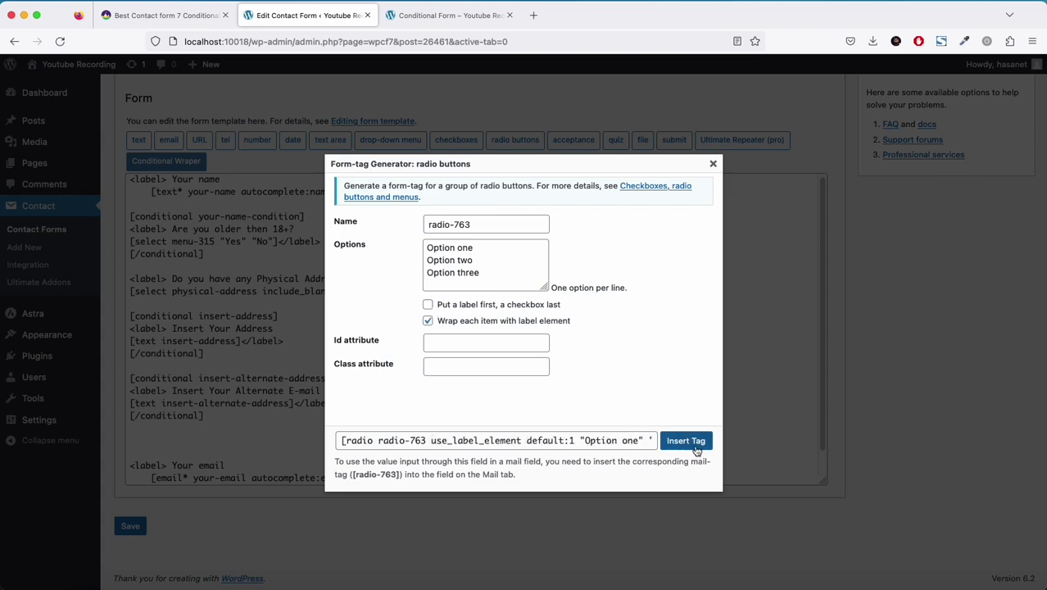
{"action": "left_click", "coordinate": [686, 441]}
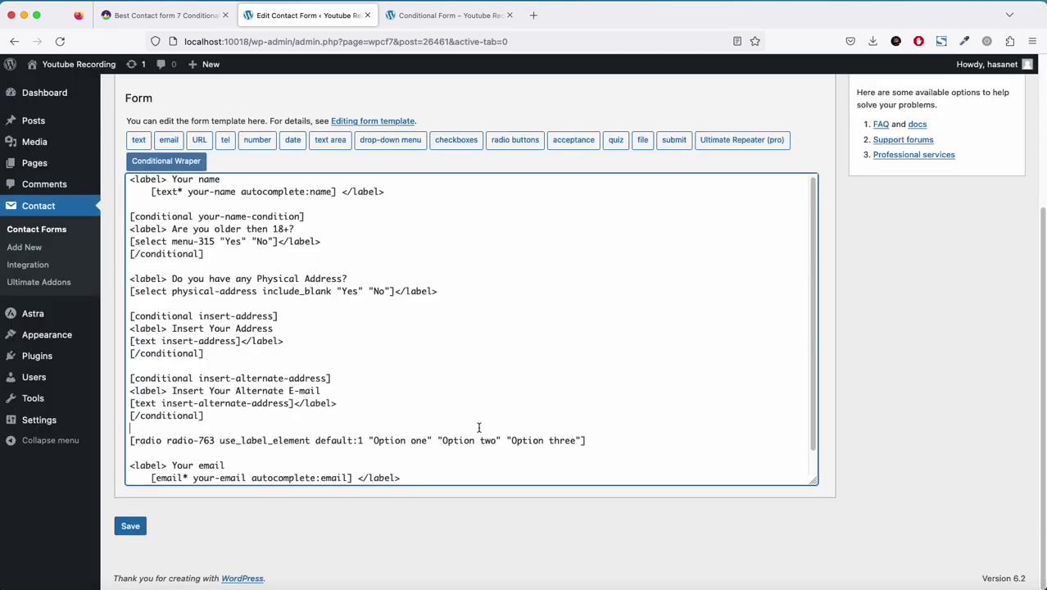
Add the text "Choose your preference" wrapped in label tags above the radio tag, separated from the preceding conditional block by a blank line.
{"action": "left_click", "coordinate": [484, 424]}
{"action": "type", "text": "Choose your preference"}
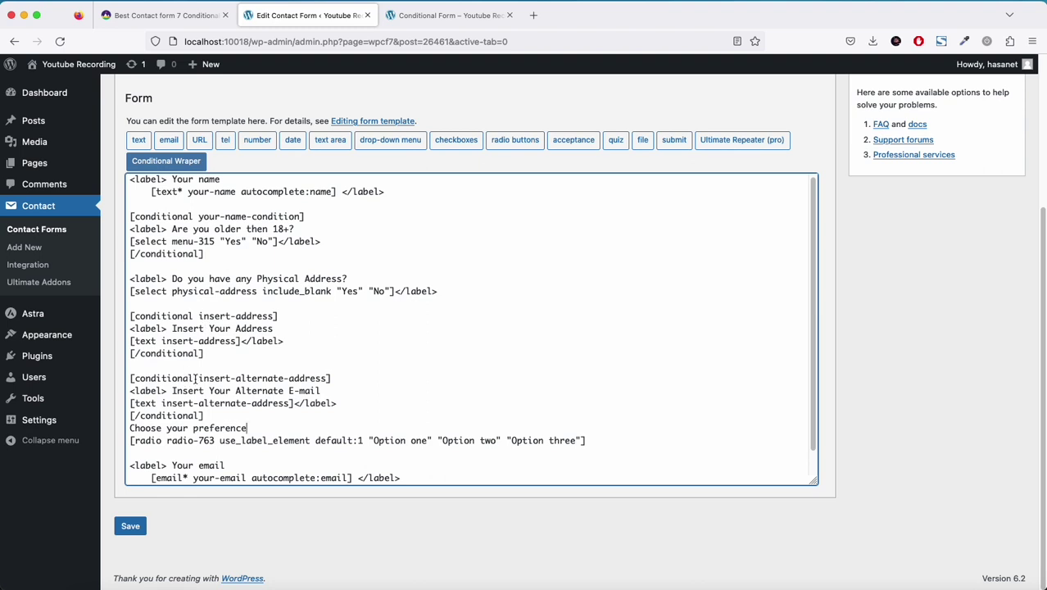
{"action": "key", "text": "Home"}
{"action": "key", "text": "Return"}
{"action": "scroll", "coordinate": [285, 379], "scroll_direction": "down", "scroll_amount": 2}
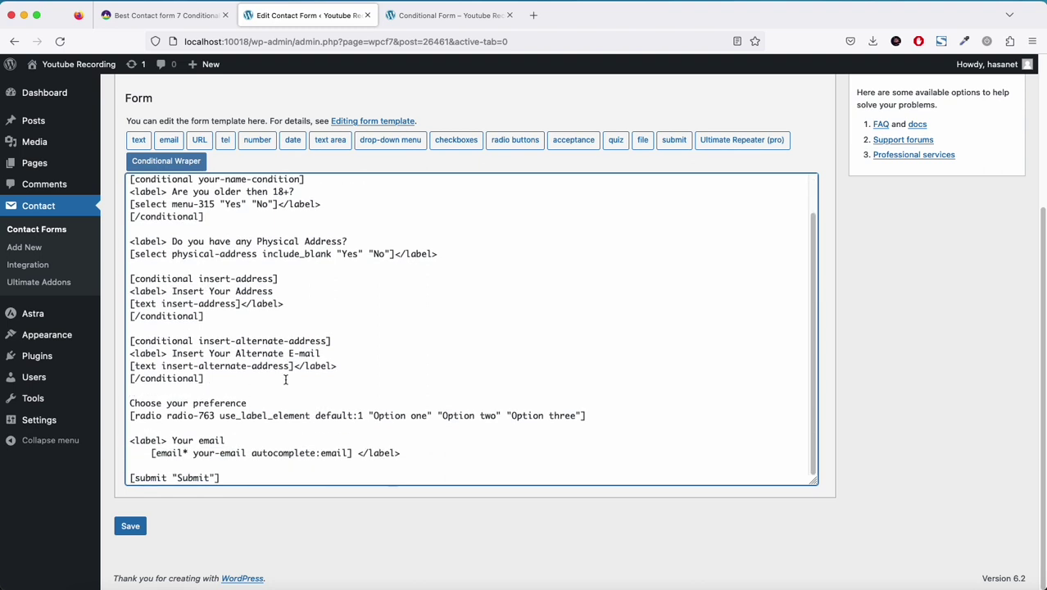
{"action": "left_click_drag", "start_coordinate": [167, 291], "coordinate": [128, 291]}
{"action": "key", "text": "ctrl+c"}
{"action": "left_click", "coordinate": [130, 403]}
{"action": "key", "text": "ctrl+v"}
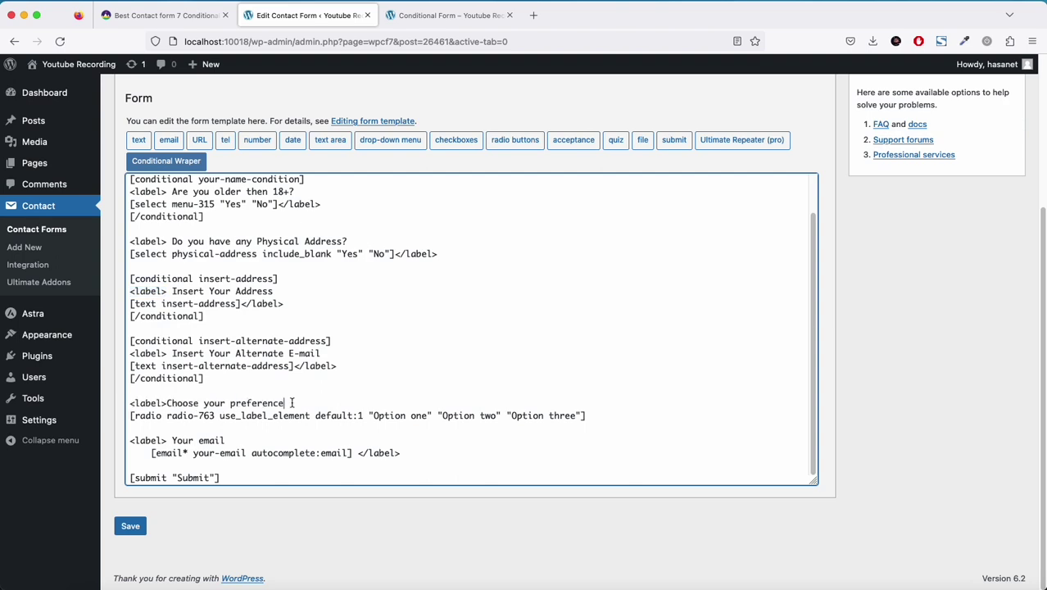
{"action": "type", "text": "</label>/"}
Copy the question "Why did you select option three?" from the radio buttons example on the cf7addons.com demo page, and return to the form editor.
{"action": "key", "text": "ctrl+shift+Tab"}
{"action": "scroll", "coordinate": [316, 235], "scroll_direction": "down", "scroll_amount": 3}
{"action": "scroll", "coordinate": [412, 357], "scroll_direction": "up", "scroll_amount": 1}
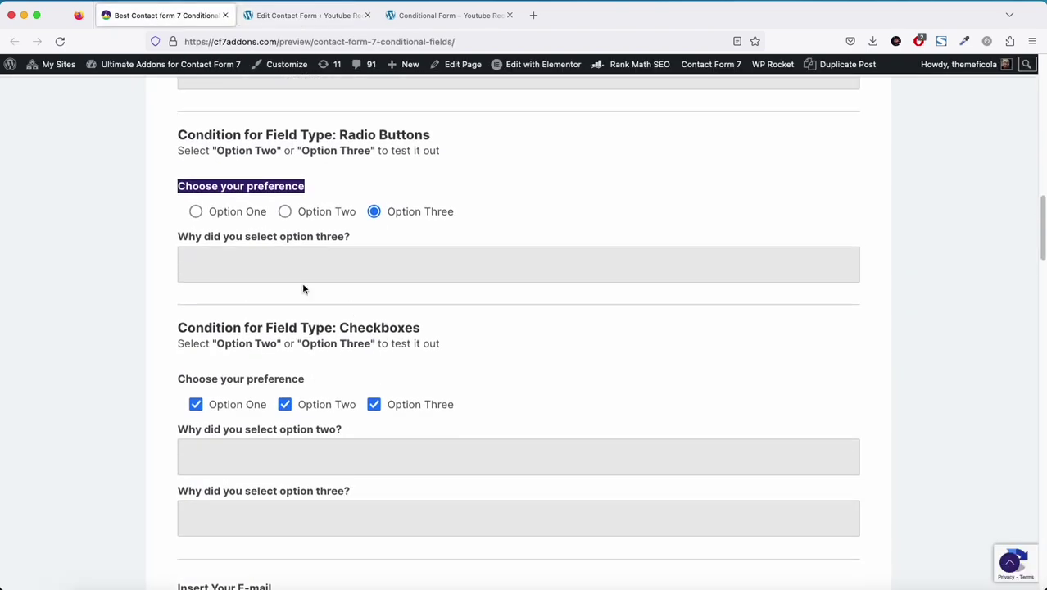
{"action": "left_click_drag", "start_coordinate": [179, 238], "coordinate": [361, 241]}
{"action": "key", "text": "super+c"}
{"action": "left_click", "coordinate": [299, 18]}
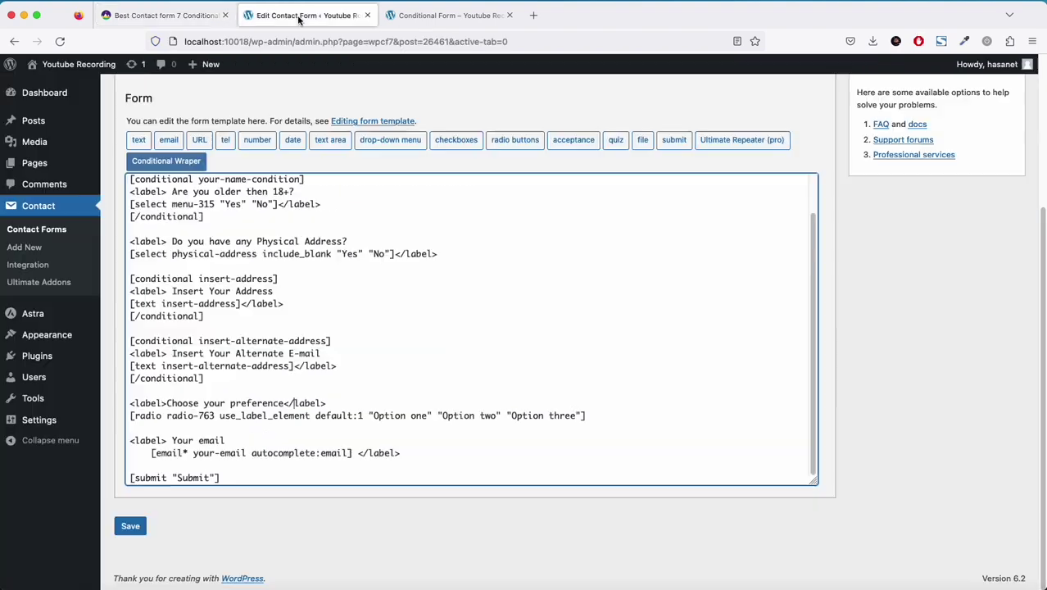
Insert a text tag named option-three below the radio tag in the form template.
{"action": "left_click", "coordinate": [603, 413]}
{"action": "key", "text": "Return"}
{"action": "key", "text": "Return"}
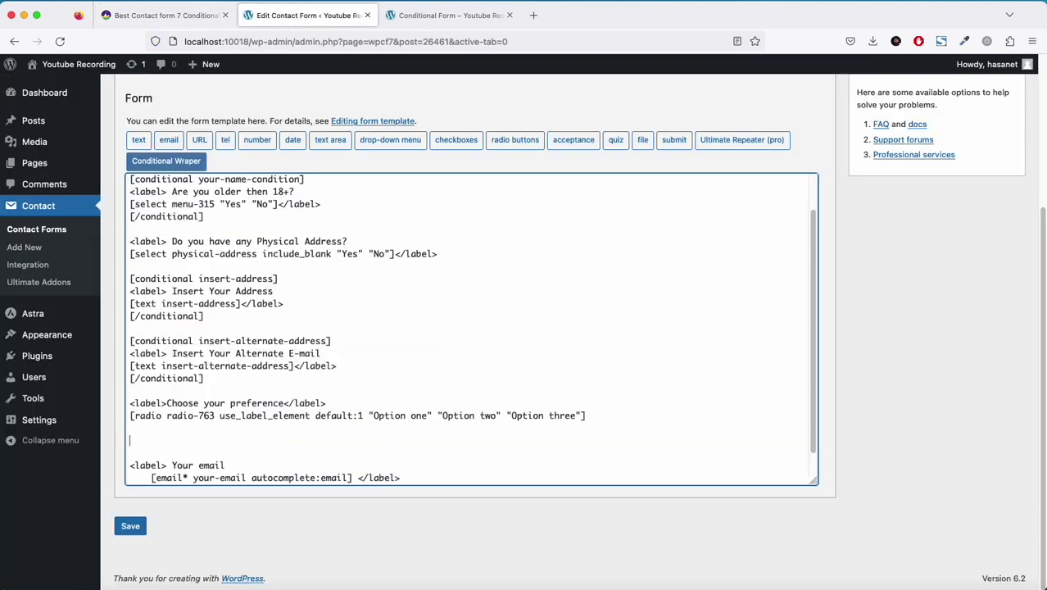
{"action": "scroll", "coordinate": [574, 410], "scroll_direction": "down", "scroll_amount": 1}
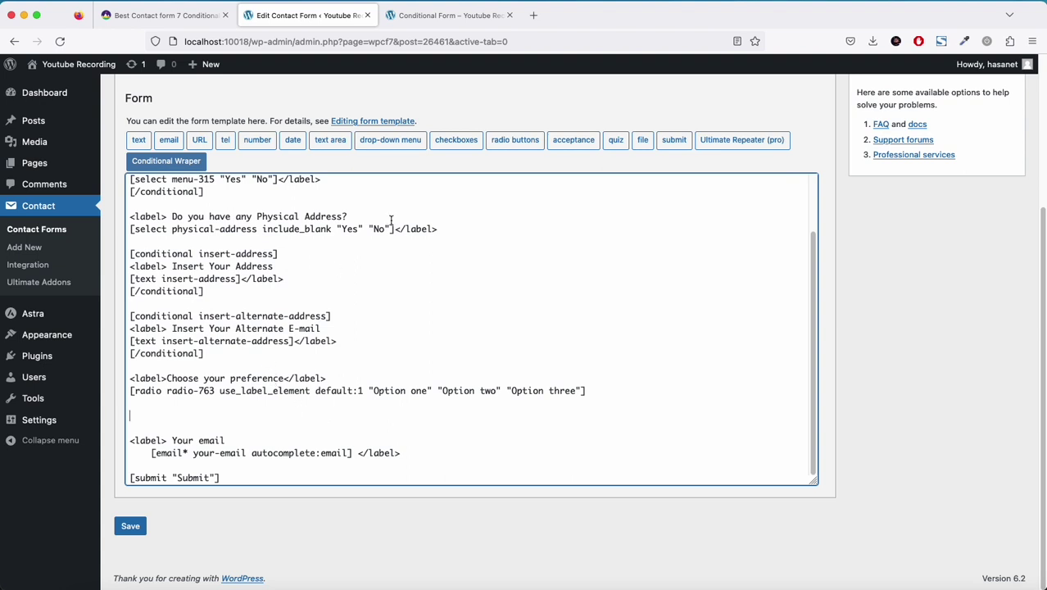
{"action": "left_click", "coordinate": [138, 145]}
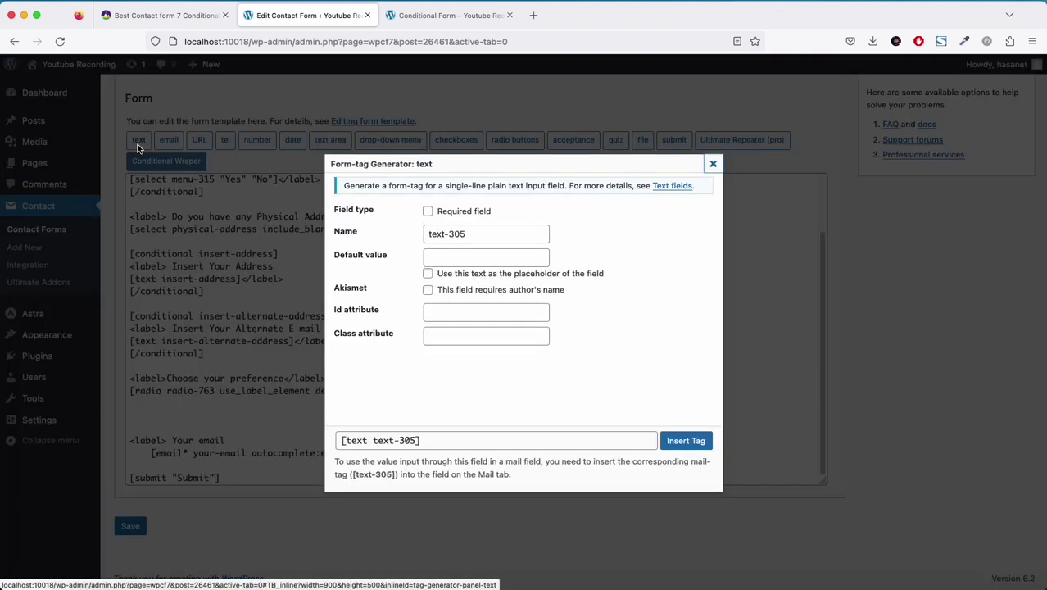
{"action": "triple_click", "coordinate": [487, 234]}
{"action": "key", "text": "cmd+v"}
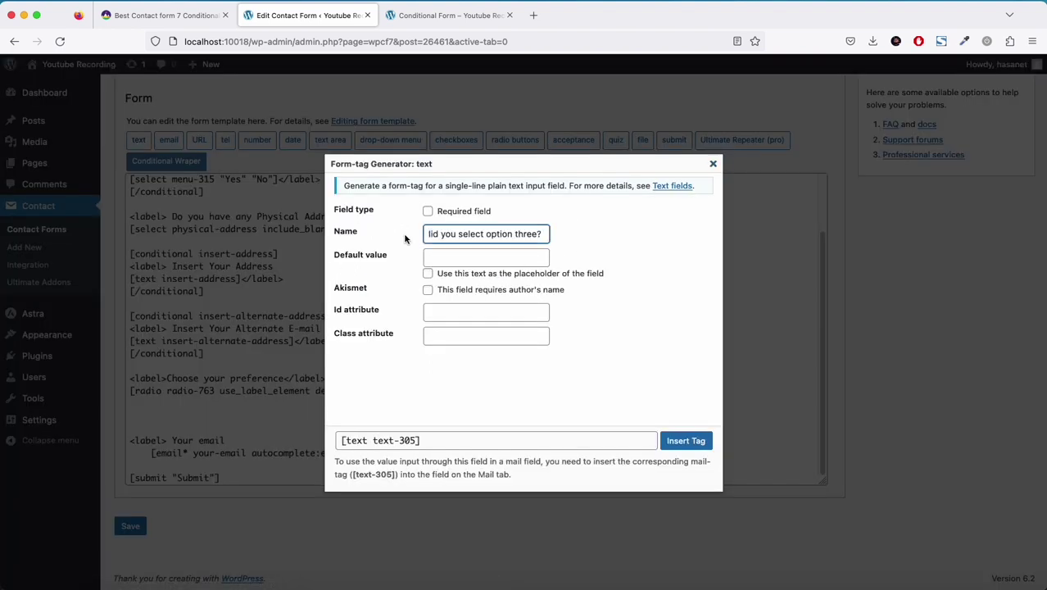
{"action": "key", "text": "cmd+z"}
{"action": "type", "text": "option-three"}
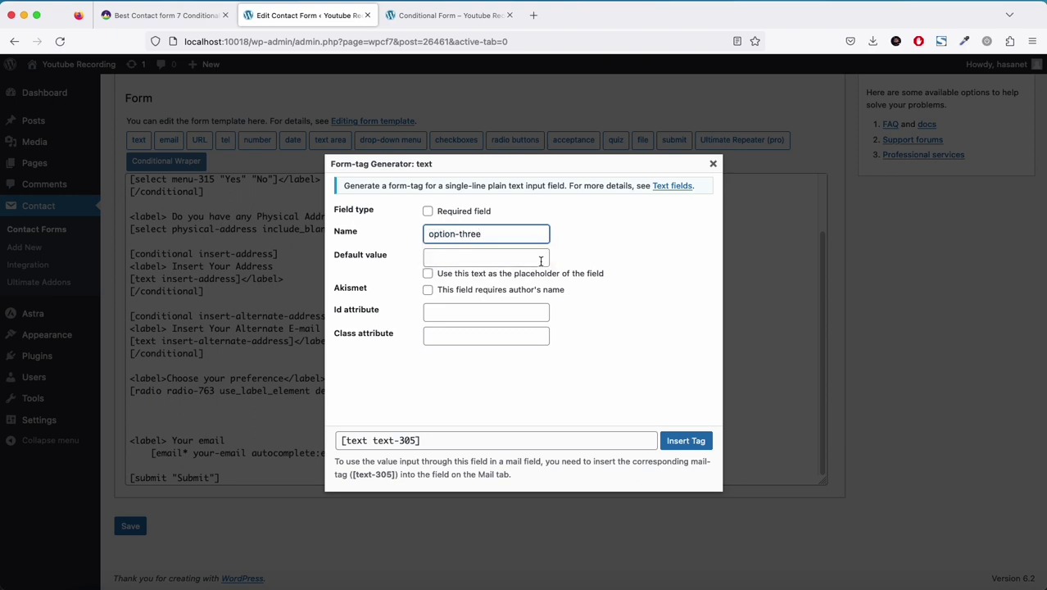
{"action": "left_click", "coordinate": [686, 441]}
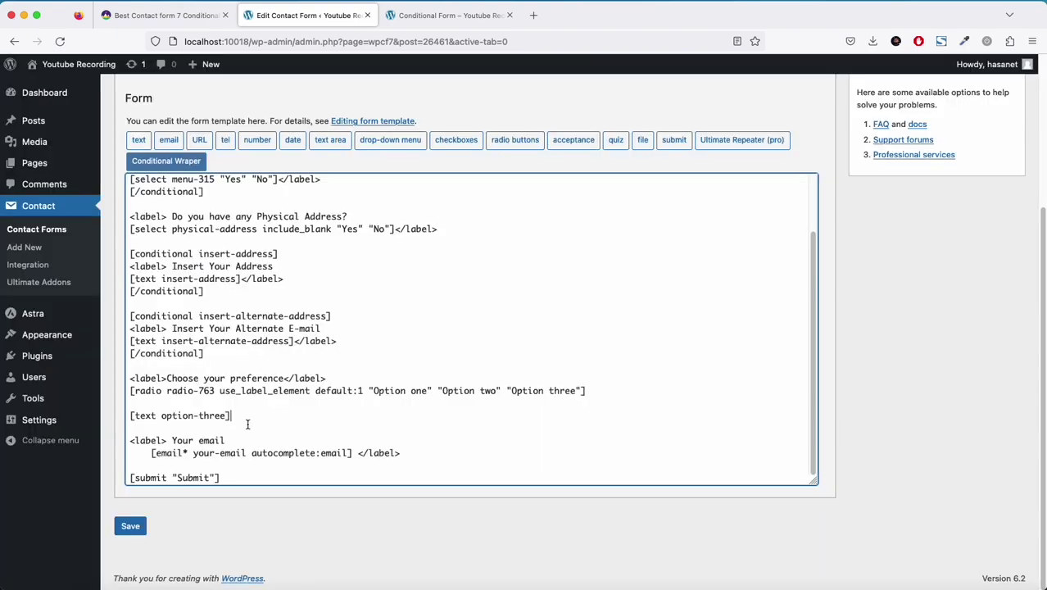
Put the copied question "Why did you select option three?" above the option-three text tag, and wrap both in label tags.
{"action": "key", "text": "super+v"}
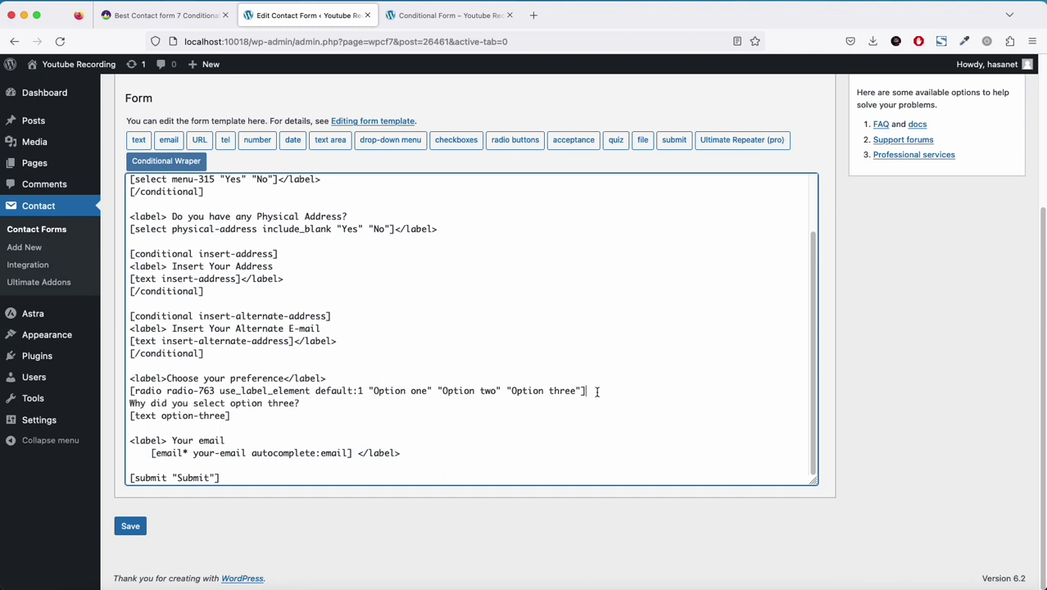
{"action": "key", "text": "Return"}
{"action": "left_click_drag", "start_coordinate": [167, 378], "coordinate": [130, 379]}
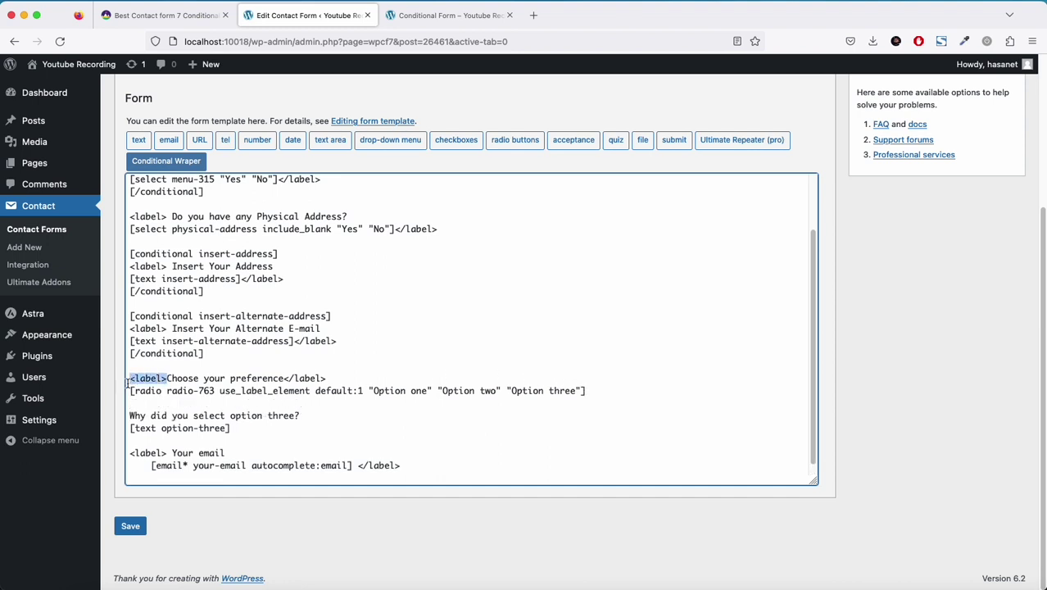
{"action": "key", "text": "super+c"}
{"action": "left_click", "coordinate": [130, 415]}
{"action": "key", "text": "super+v"}
{"action": "left_click", "coordinate": [237, 428]}
{"action": "key", "text": "super+v"}
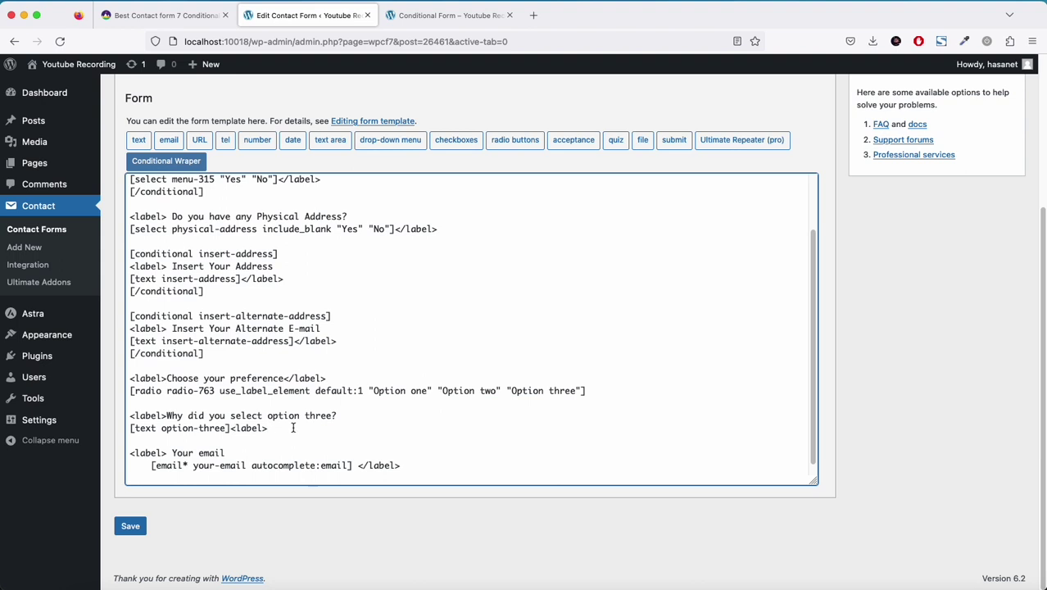
{"action": "type", "text": "/"}
Wrap the option three question in copies of the insert-alternate-address conditional opening and closing tags, followed by a blank line.
{"action": "left_click_drag", "start_coordinate": [334, 316], "coordinate": [99, 318]}
{"action": "key", "text": "super+c"}
{"action": "left_click", "coordinate": [233, 403]}
{"action": "key", "text": "Return"}
{"action": "key", "text": "super+v"}
{"action": "left_click_drag", "start_coordinate": [203, 354], "coordinate": [108, 352]}
{"action": "key", "text": "super+c"}
{"action": "left_click", "coordinate": [201, 450]}
{"action": "key", "text": "super+v"}
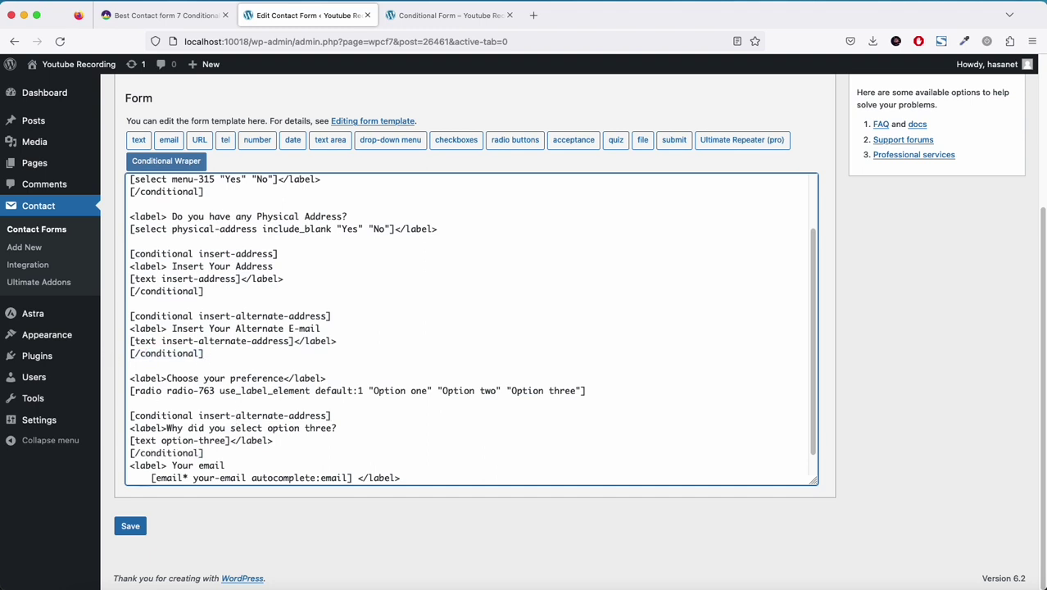
{"action": "key", "text": "Return"}
{"action": "scroll", "coordinate": [219, 387], "scroll_direction": "down", "scroll_amount": 2}
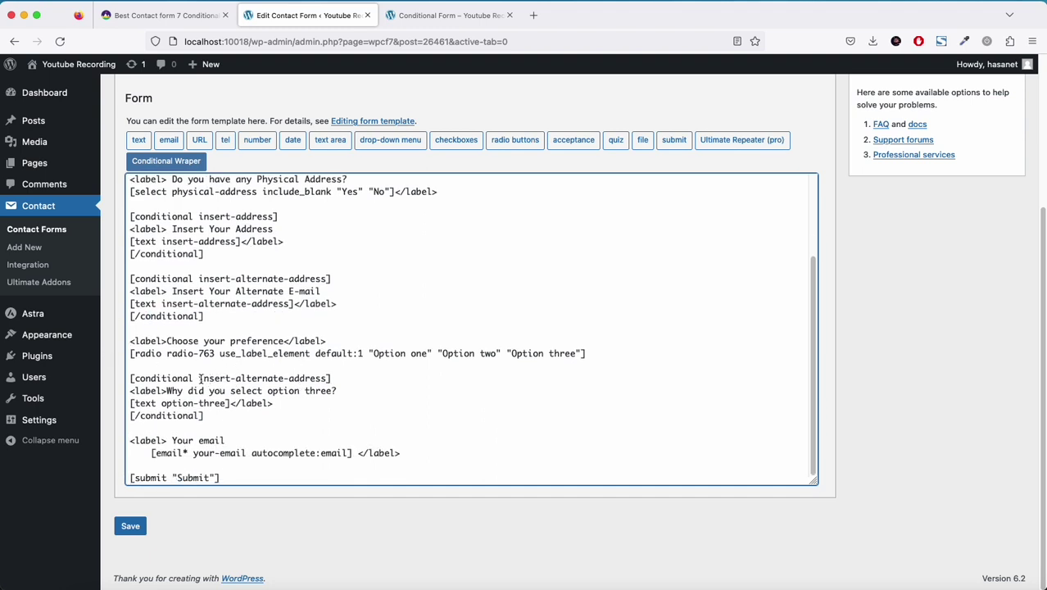
Rename the conditional tag around the option three question to option-three, and save the form.
{"action": "left_click_drag", "start_coordinate": [200, 380], "coordinate": [330, 380]}
{"action": "type", "text": "optio"}
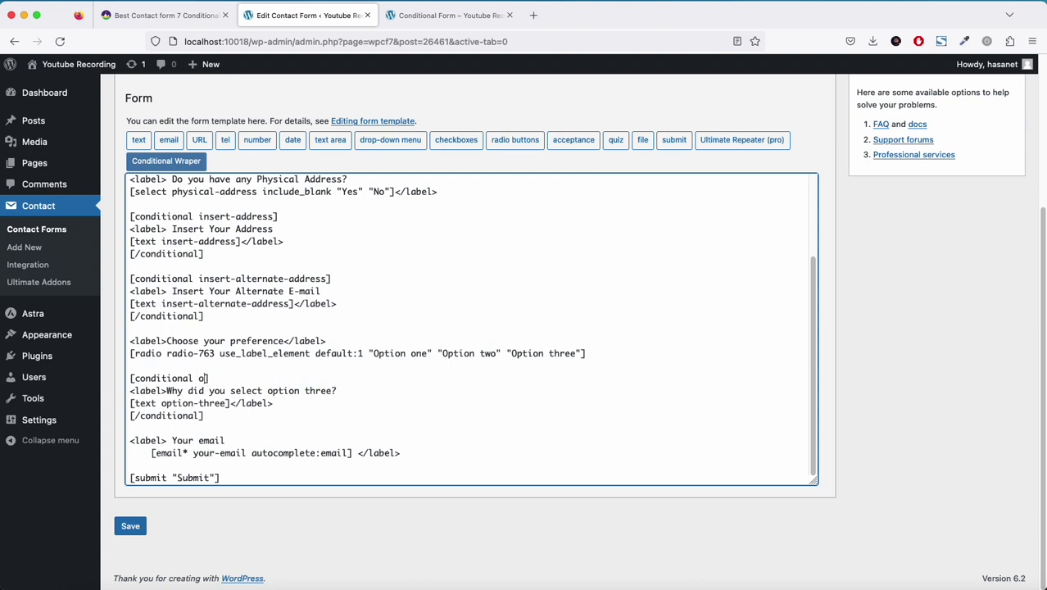
{"action": "type", "text": "n-three"}
{"action": "left_click", "coordinate": [130, 526]}
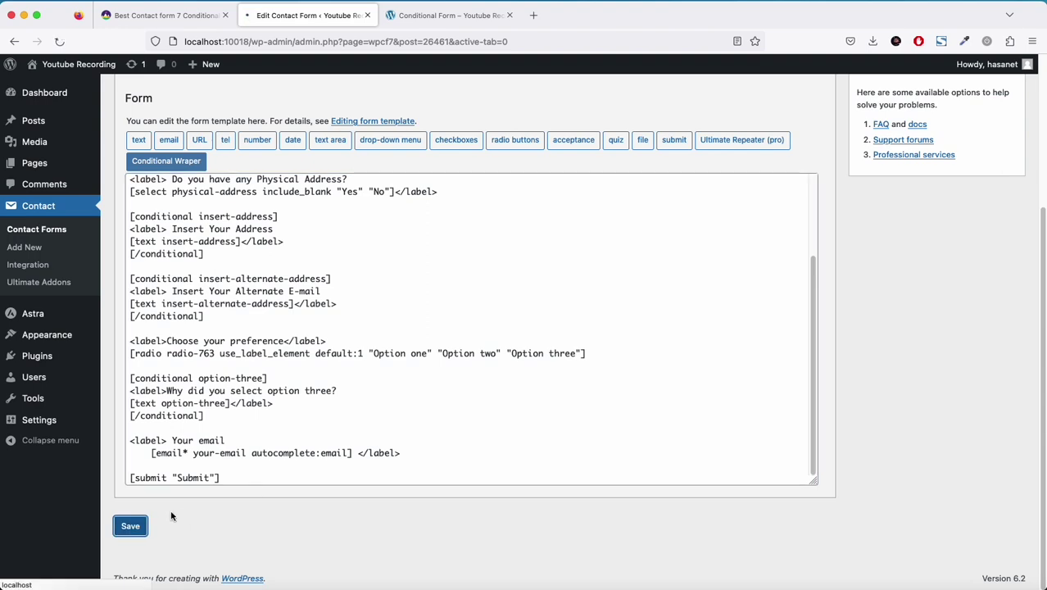
Add a new rule to the UACF7 conditional fields settings that shows the option-three element.
{"action": "left_click", "coordinate": [421, 257]}
{"action": "scroll", "coordinate": [463, 388], "scroll_direction": "down", "scroll_amount": 5}
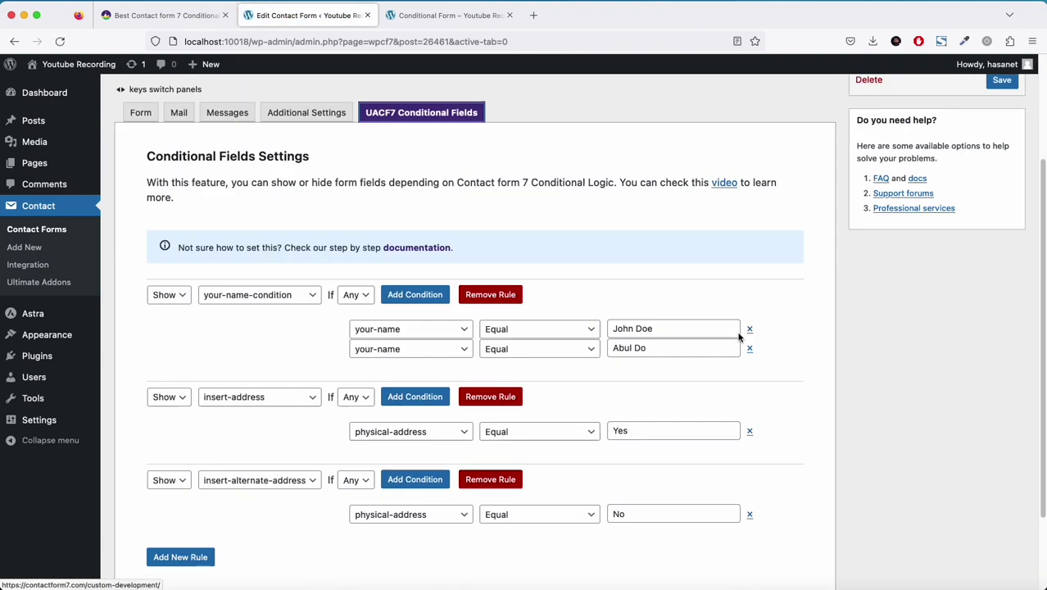
{"action": "left_click", "coordinate": [181, 478]}
{"action": "left_click", "coordinate": [254, 483]}
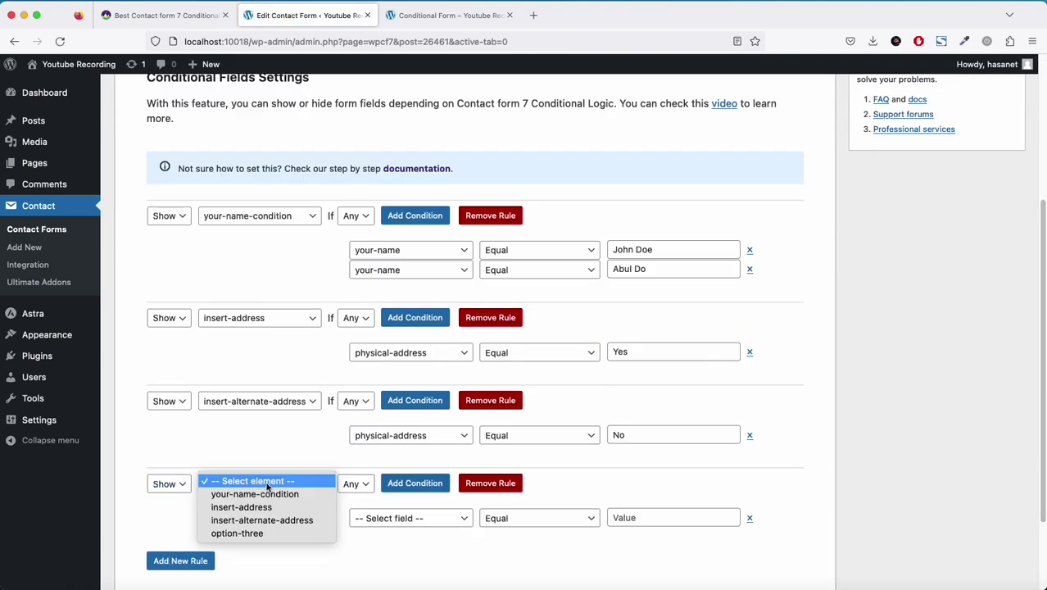
{"action": "left_click", "coordinate": [271, 535]}
Set the option-three rule's condition to radio-763 Equal "Option three", and save the form.
{"action": "scroll", "coordinate": [410, 524], "scroll_direction": "down", "scroll_amount": 3}
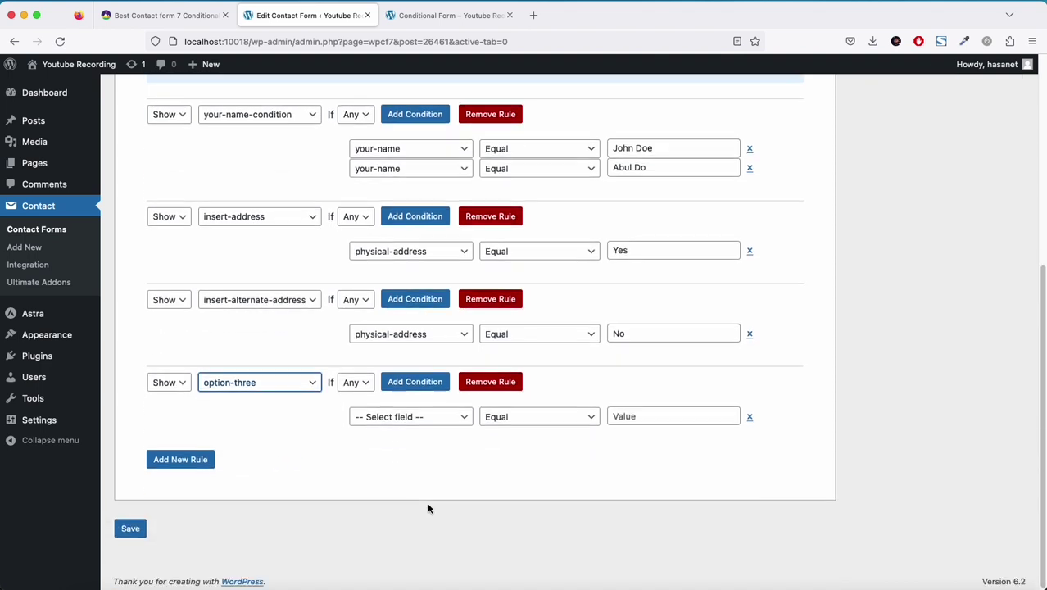
{"action": "left_click", "coordinate": [414, 415]}
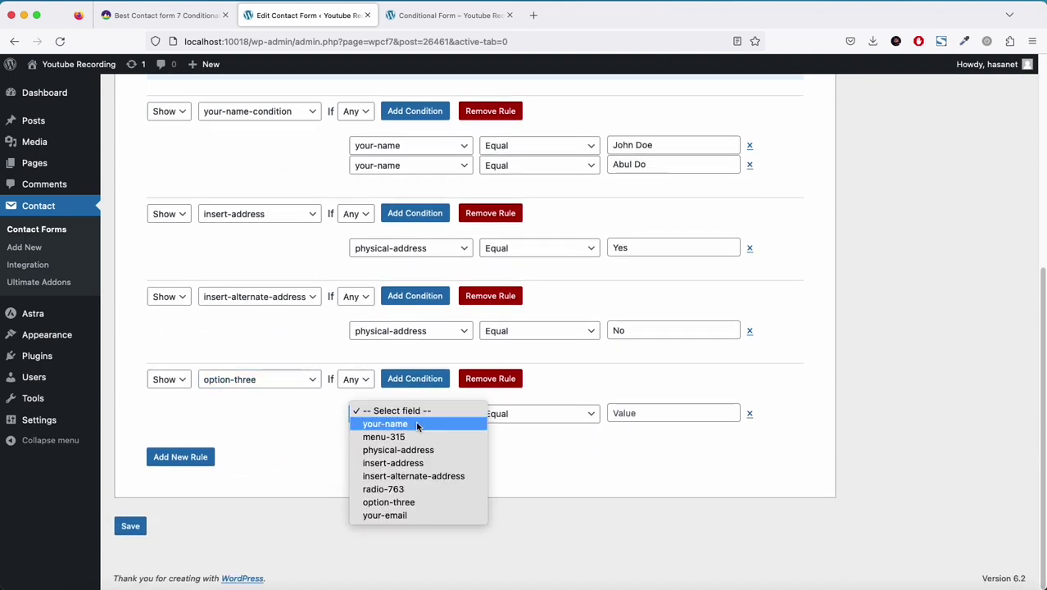
{"action": "left_click", "coordinate": [392, 489]}
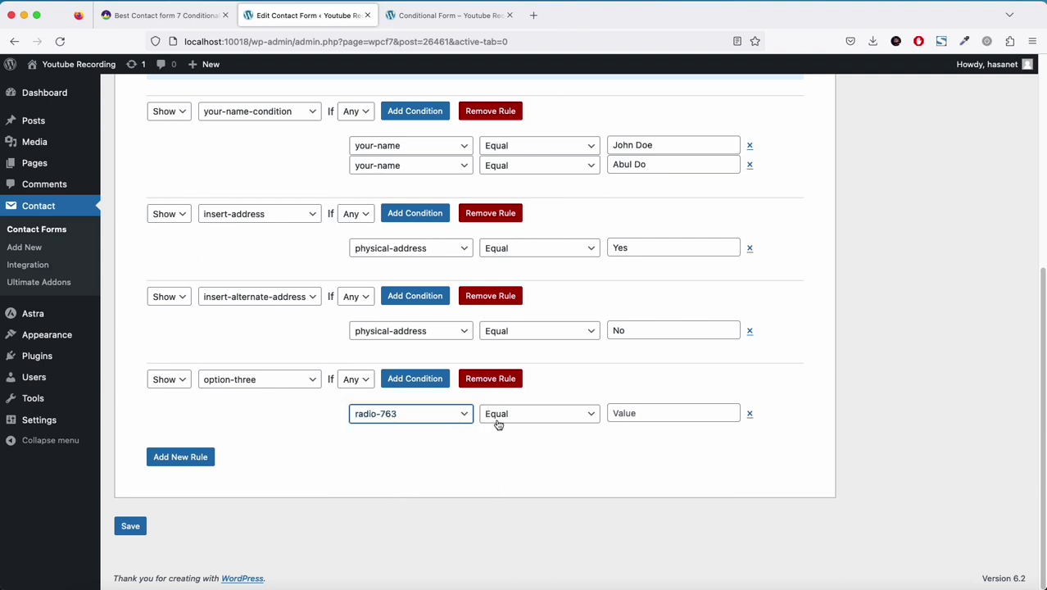
{"action": "left_click", "coordinate": [648, 414]}
{"action": "type", "text": "Op"}
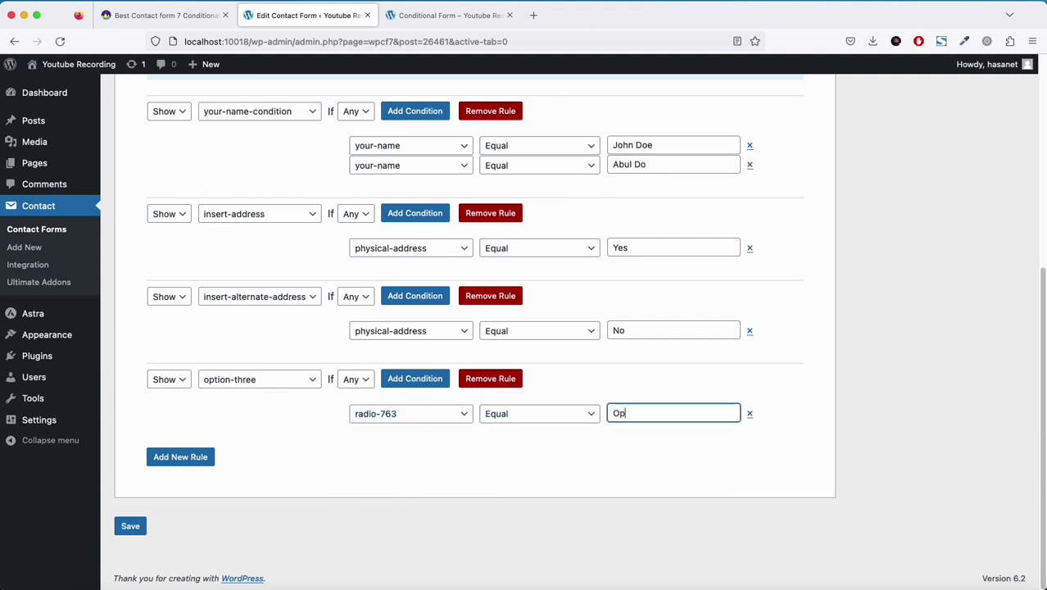
{"action": "type", "text": "tion three"}
{"action": "left_click", "coordinate": [136, 527]}
Reload the live Conditional Form page and test the radio preference with Option two and Option three.
{"action": "left_click", "coordinate": [405, 16]}
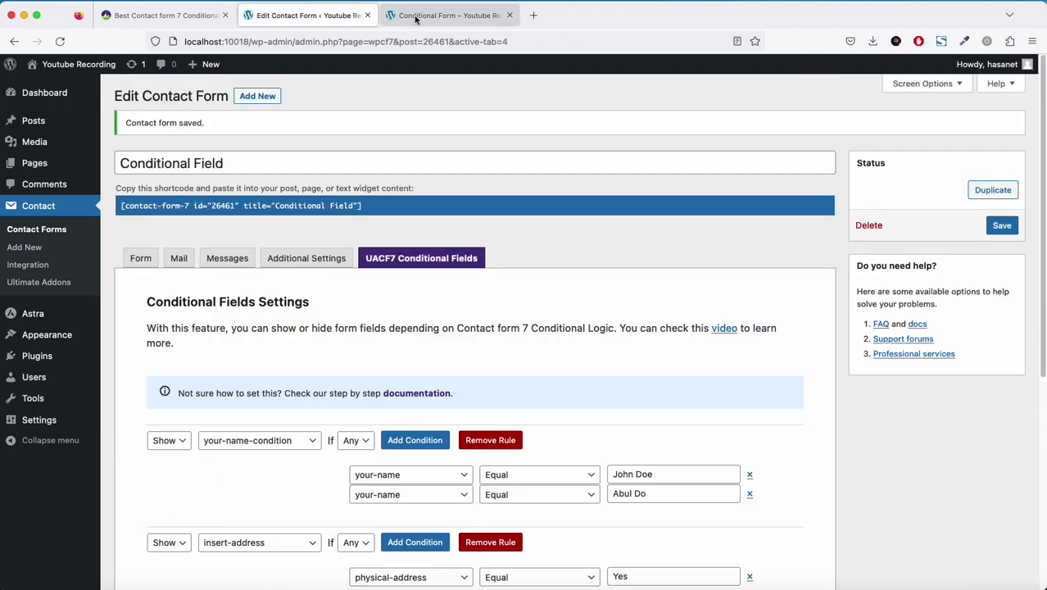
{"action": "left_click", "coordinate": [59, 41]}
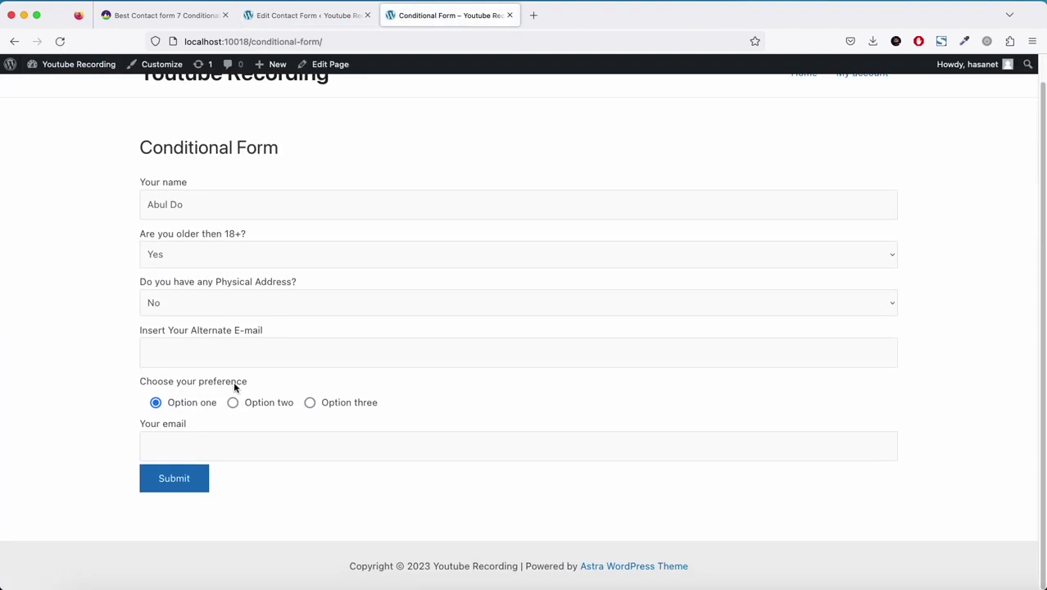
{"action": "left_click", "coordinate": [253, 404]}
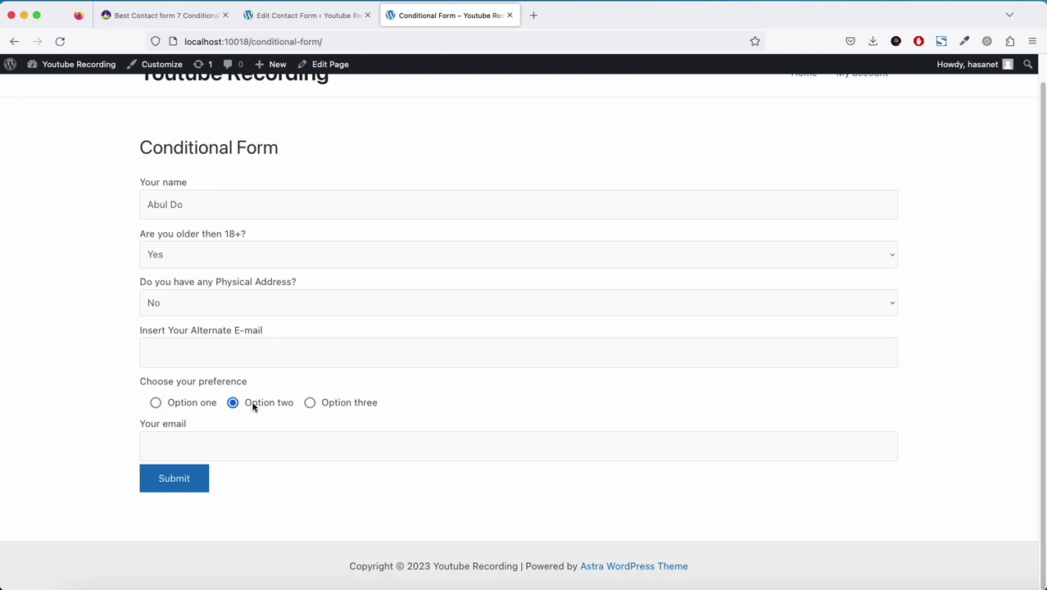
{"action": "left_click", "coordinate": [363, 408]}
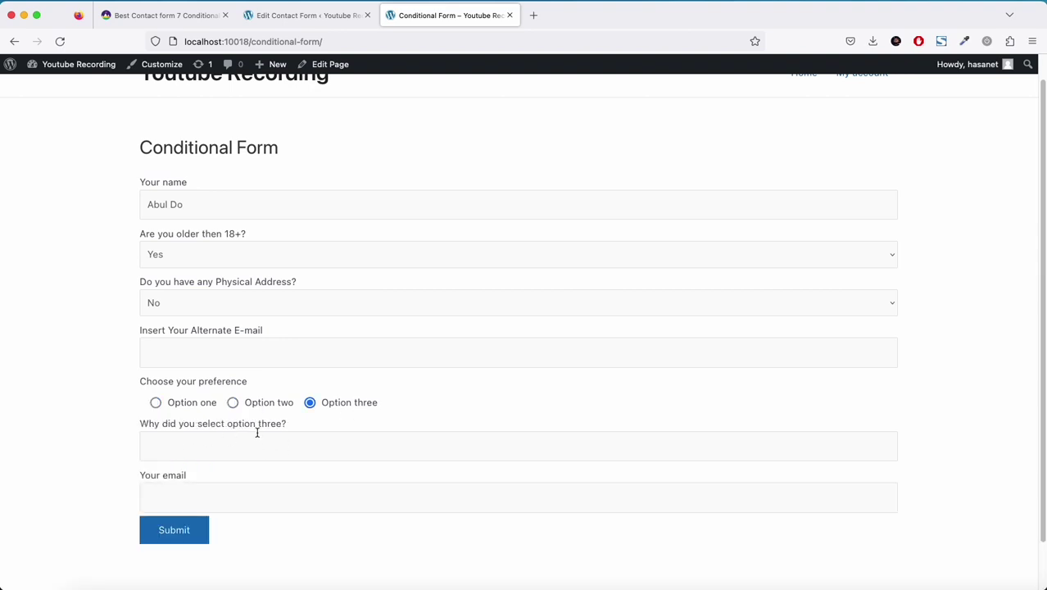
Return to the Conditional Field form's template in the editor and place the cursor after the option-three conditional block.
{"action": "left_click", "coordinate": [299, 16]}
{"action": "left_click", "coordinate": [138, 259]}
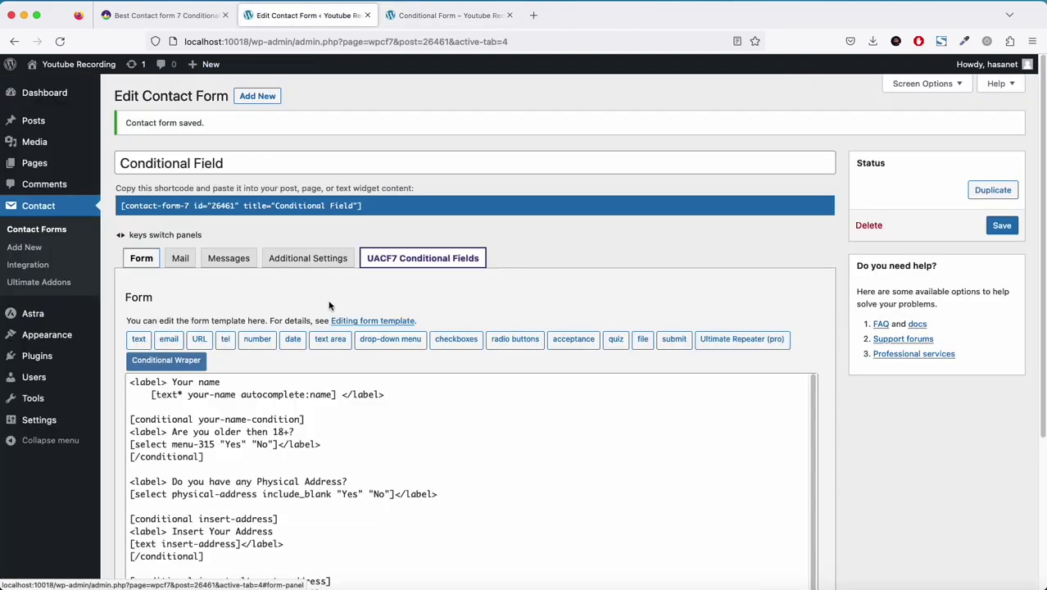
{"action": "scroll", "coordinate": [408, 326], "scroll_direction": "down", "scroll_amount": 10}
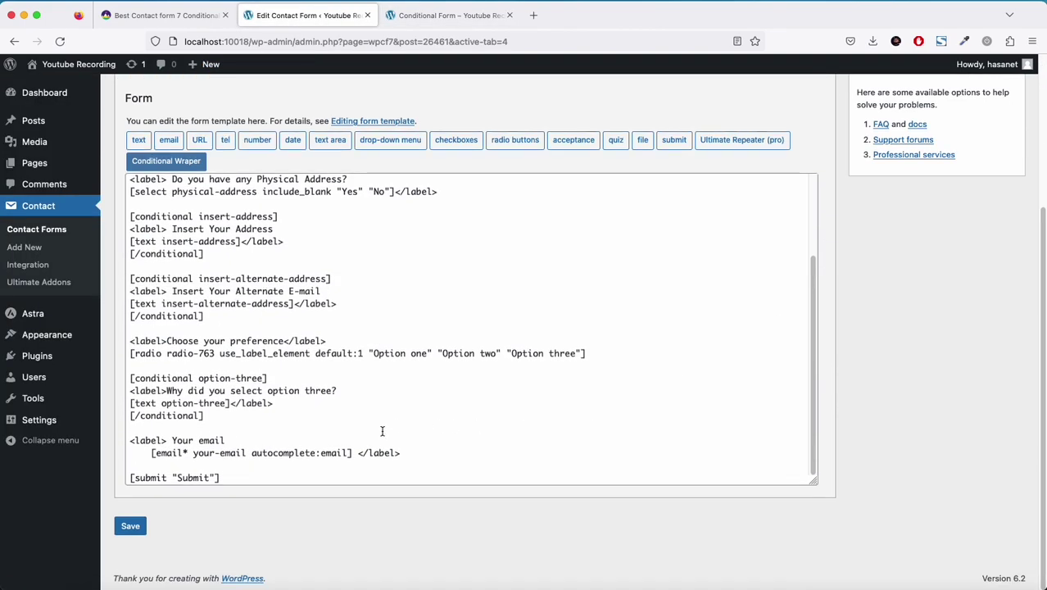
{"action": "left_click", "coordinate": [367, 426]}
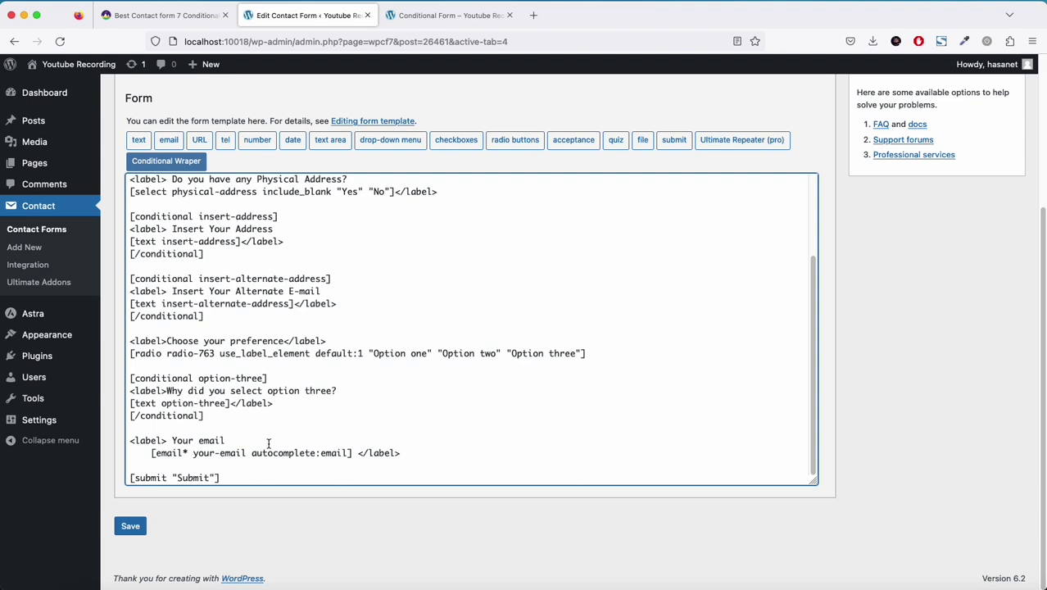
Copy the "Choose your preference" heading from the checkboxes section of the Ultimate Addons demo page.
{"action": "left_click", "coordinate": [152, 23]}
{"action": "scroll", "coordinate": [234, 388], "scroll_direction": "down", "scroll_amount": 5}
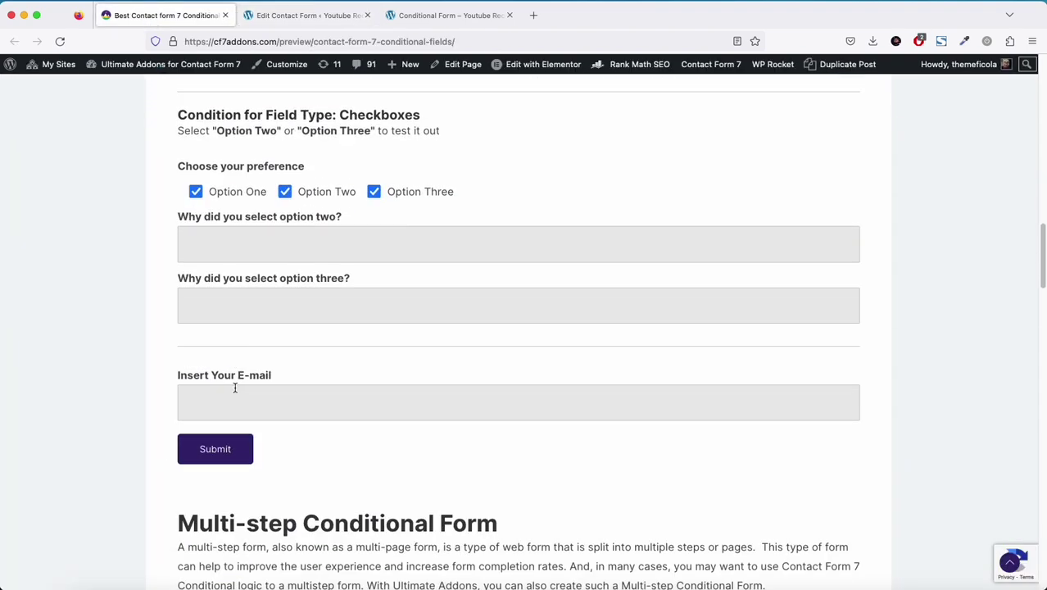
{"action": "scroll", "coordinate": [234, 388], "scroll_direction": "up", "scroll_amount": 1}
{"action": "scroll", "coordinate": [213, 311], "scroll_direction": "up", "scroll_amount": 1}
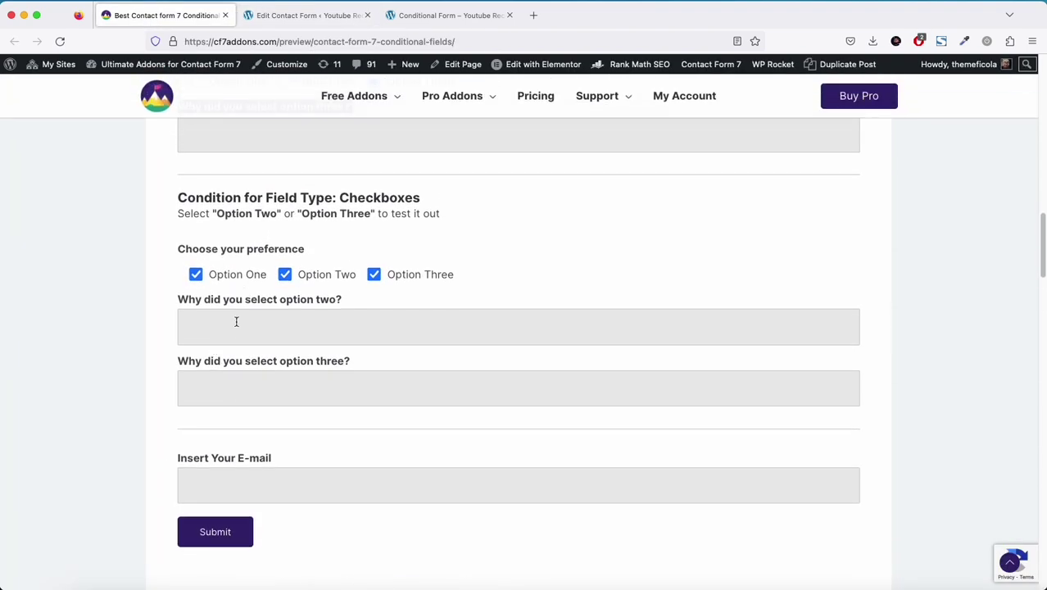
{"action": "scroll", "coordinate": [249, 324], "scroll_direction": "up", "scroll_amount": 1}
{"action": "left_click_drag", "start_coordinate": [165, 321], "coordinate": [339, 315]}
{"action": "key", "text": "super+c"}
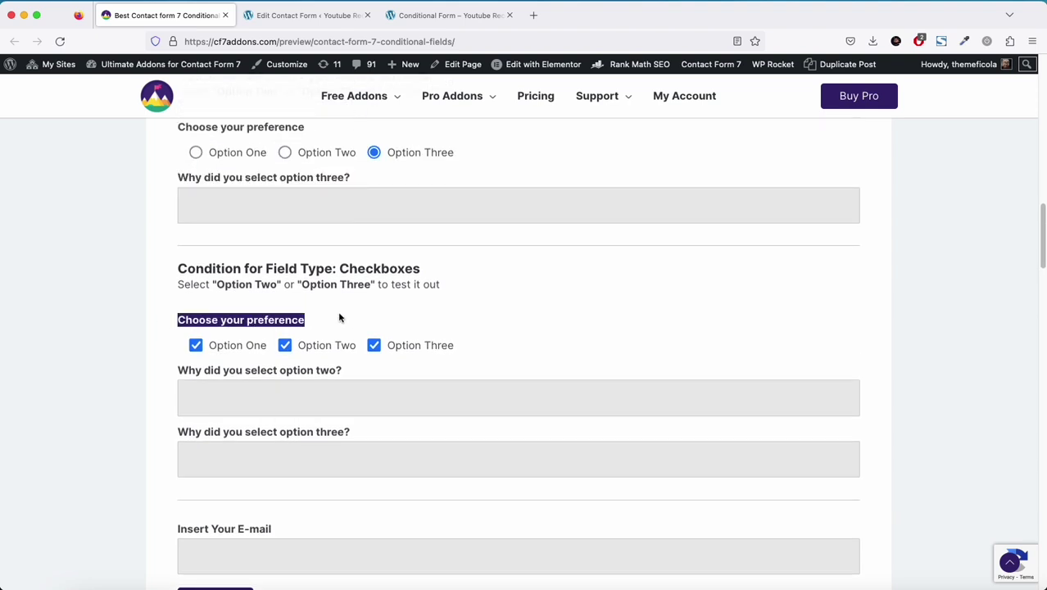
Insert a checkboxes tag named checkbox-763 below the option-three block, with the options Option one, Option two and Option three.
{"action": "left_click", "coordinate": [270, 15]}
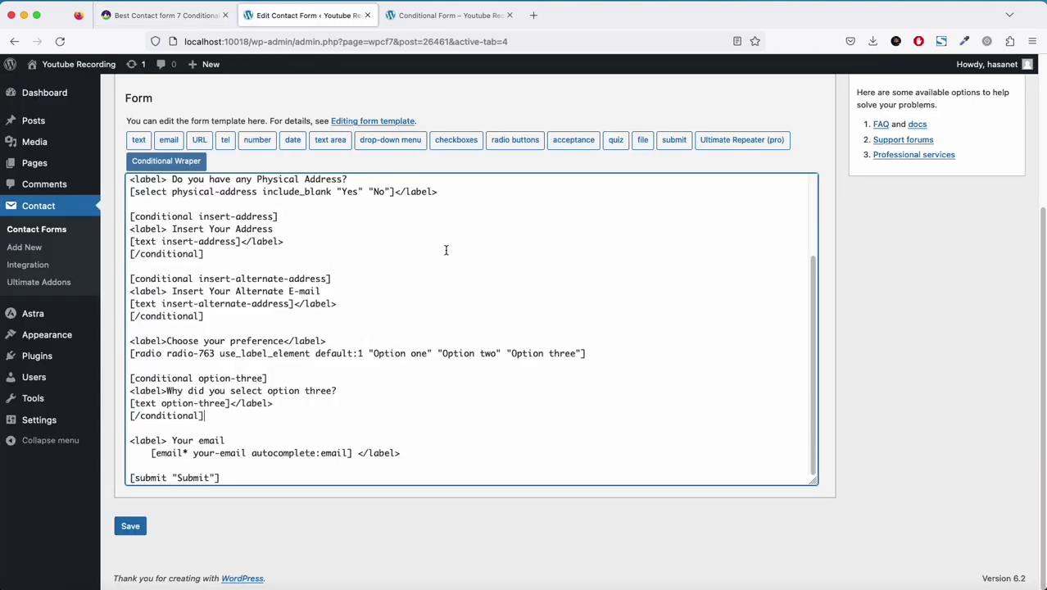
{"action": "left_click", "coordinate": [262, 411]}
{"action": "key", "text": "Return"}
{"action": "key", "text": "Return"}
{"action": "left_click", "coordinate": [461, 140]}
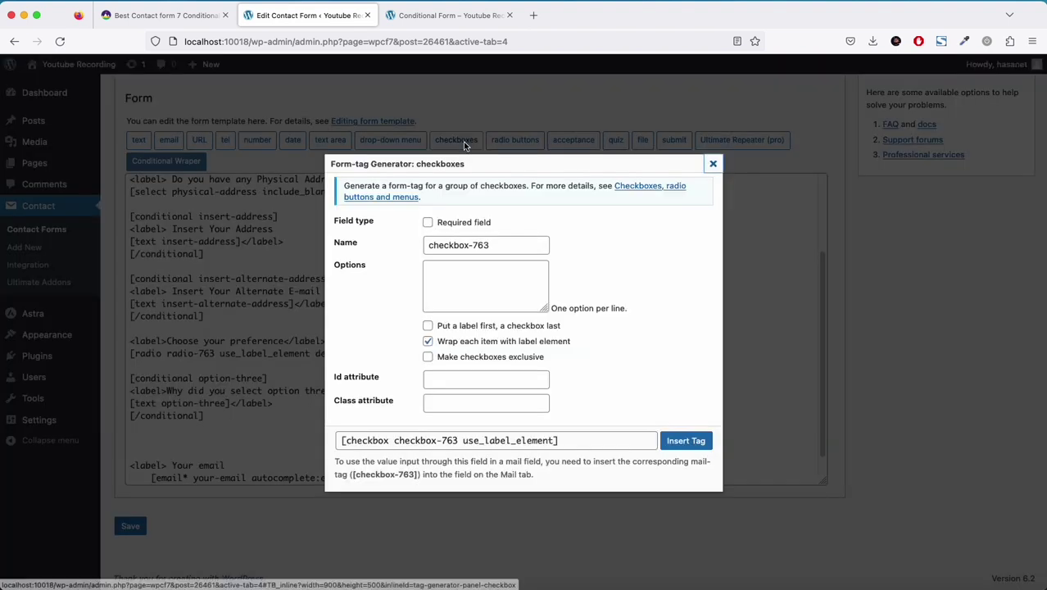
{"action": "left_click", "coordinate": [480, 268]}
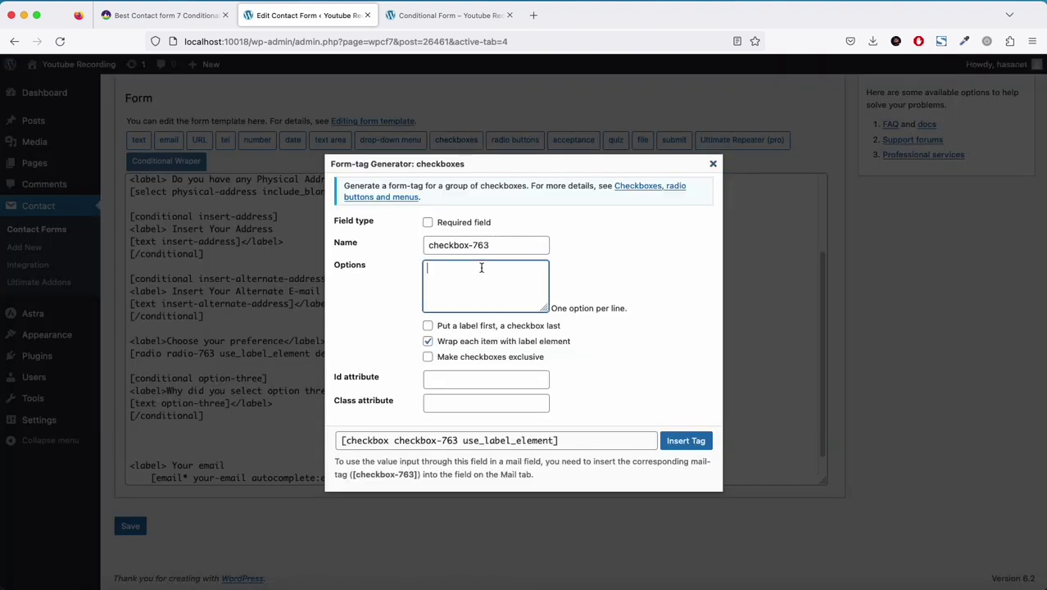
{"action": "type", "text": "Option one"}
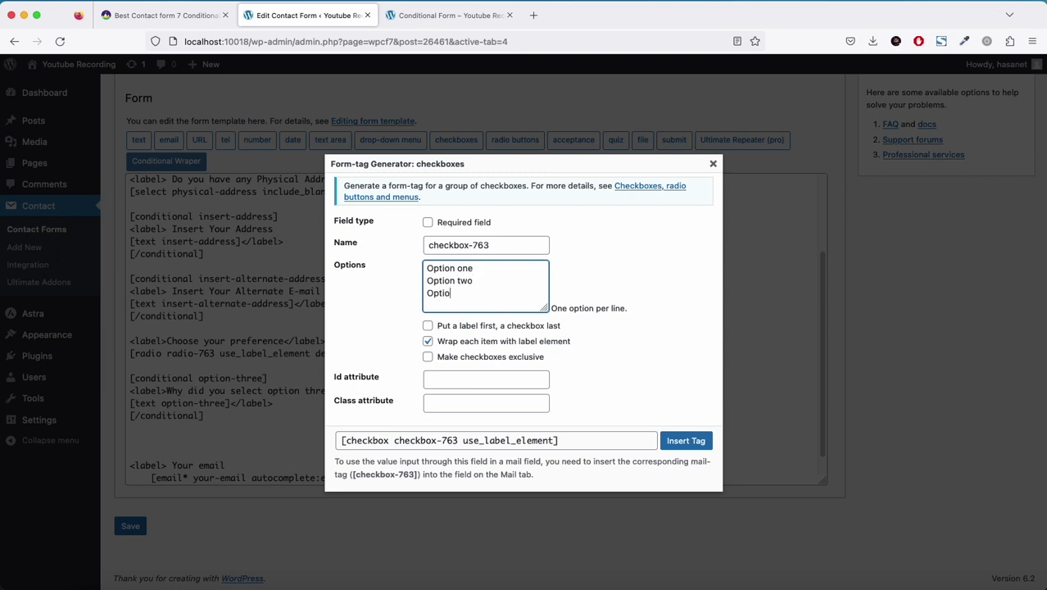
{"action": "left_click", "coordinate": [685, 440]}
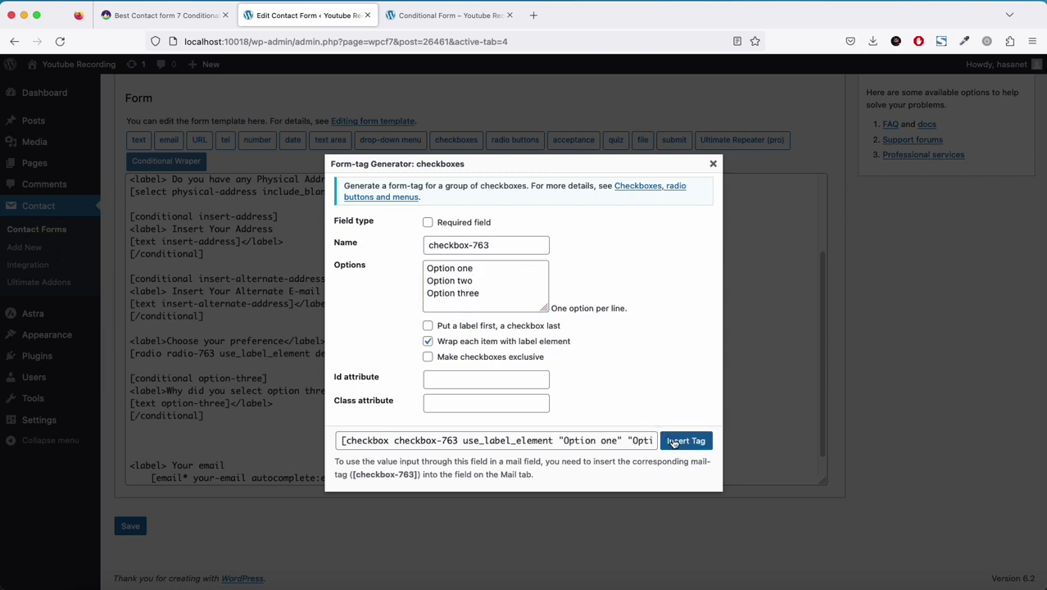
{"action": "scroll", "coordinate": [723, 393], "scroll_direction": "down", "scroll_amount": 2}
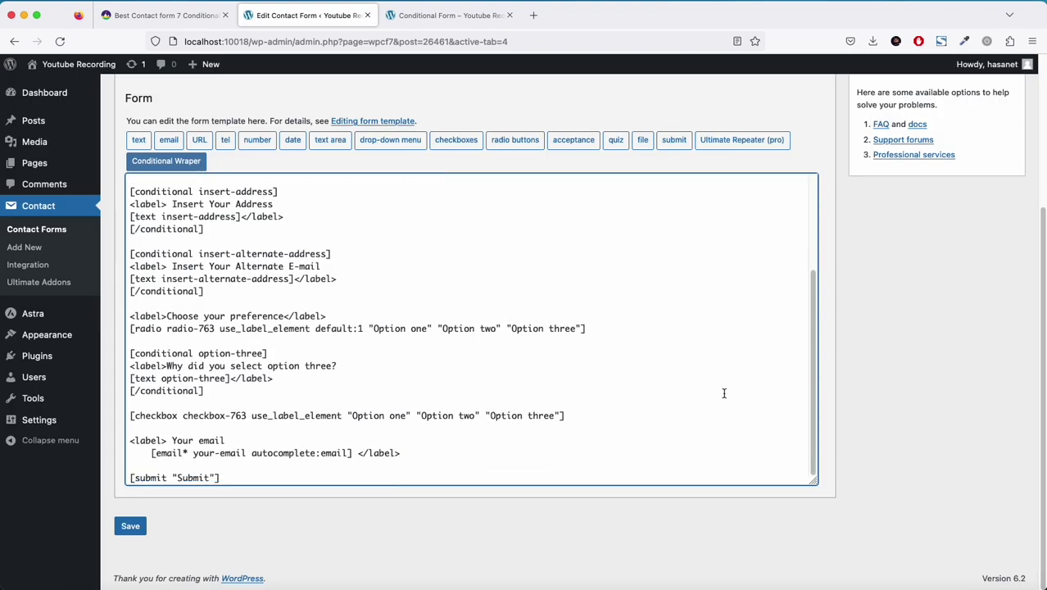
Duplicate the option-three conditional block below the checkbox tag and rename the copy's text field to option-three-checkbox.
{"action": "key", "text": "Return"}
{"action": "key", "text": "Return"}
{"action": "key", "text": "super+v"}
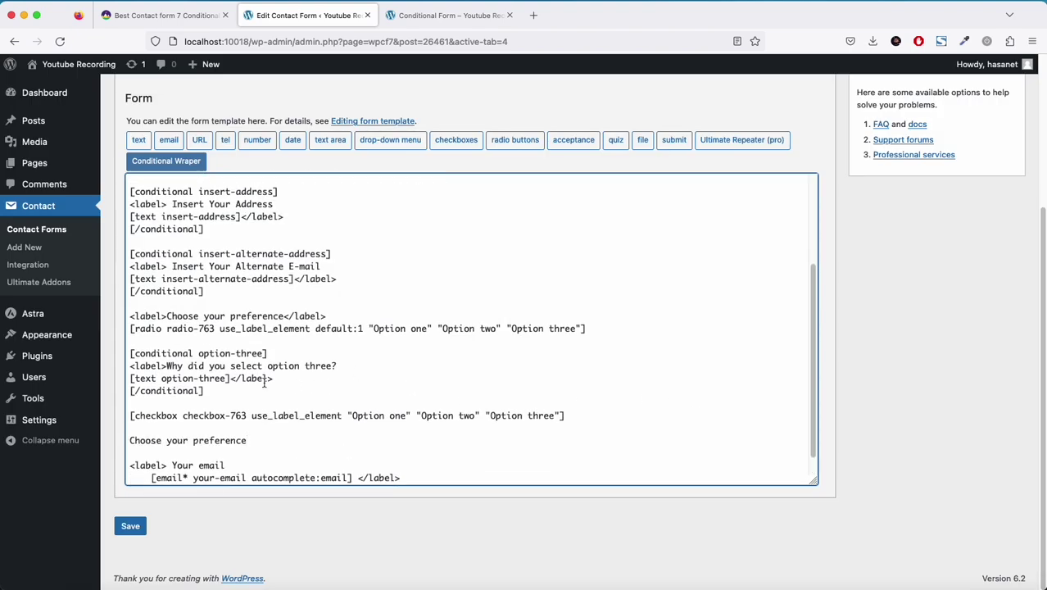
{"action": "left_click_drag", "start_coordinate": [204, 391], "coordinate": [128, 354]}
{"action": "key", "text": "super+c"}
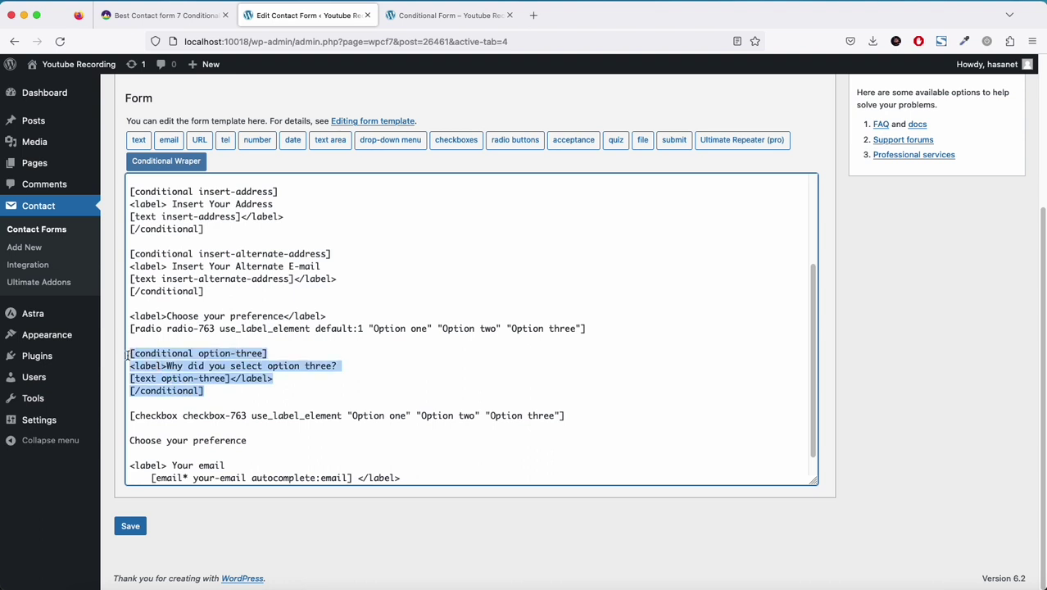
{"action": "left_click_drag", "start_coordinate": [259, 439], "coordinate": [98, 440]}
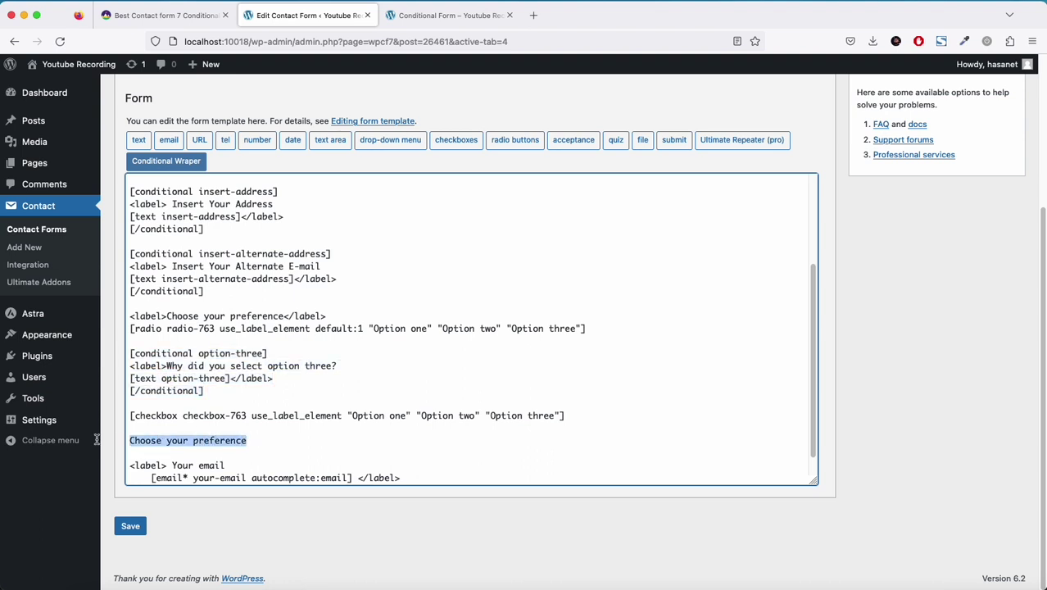
{"action": "key", "text": "super+v"}
{"action": "scroll", "coordinate": [403, 378], "scroll_direction": "down", "scroll_amount": 2}
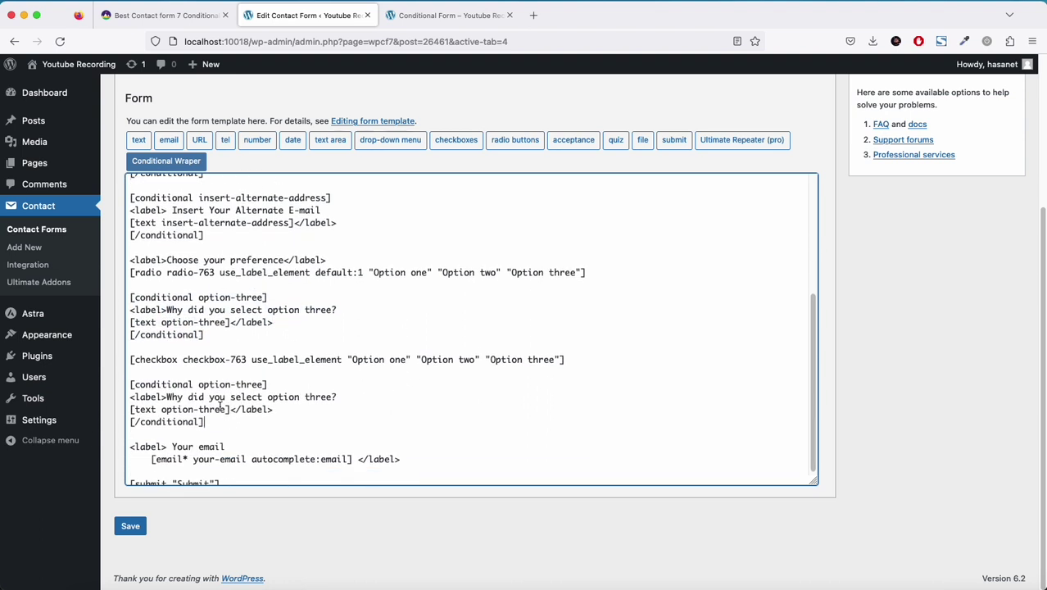
{"action": "type", "text": "-checkbox"}
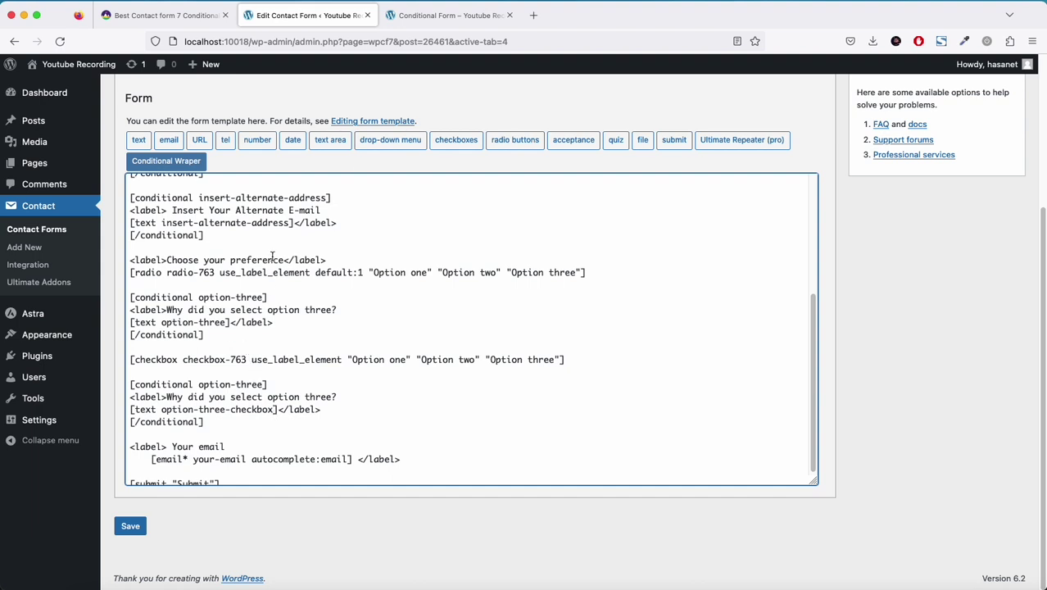
Copy the "Choose your preference" label above the checkbox tag, separate it with a blank line, and save the form.
{"action": "left_click_drag", "start_coordinate": [339, 257], "coordinate": [128, 259]}
{"action": "key", "text": "ctrl+c"}
{"action": "left_click", "coordinate": [173, 348]}
{"action": "key", "text": "ctrl+v"}
{"action": "left_click", "coordinate": [238, 336]}
{"action": "key", "text": "Return"}
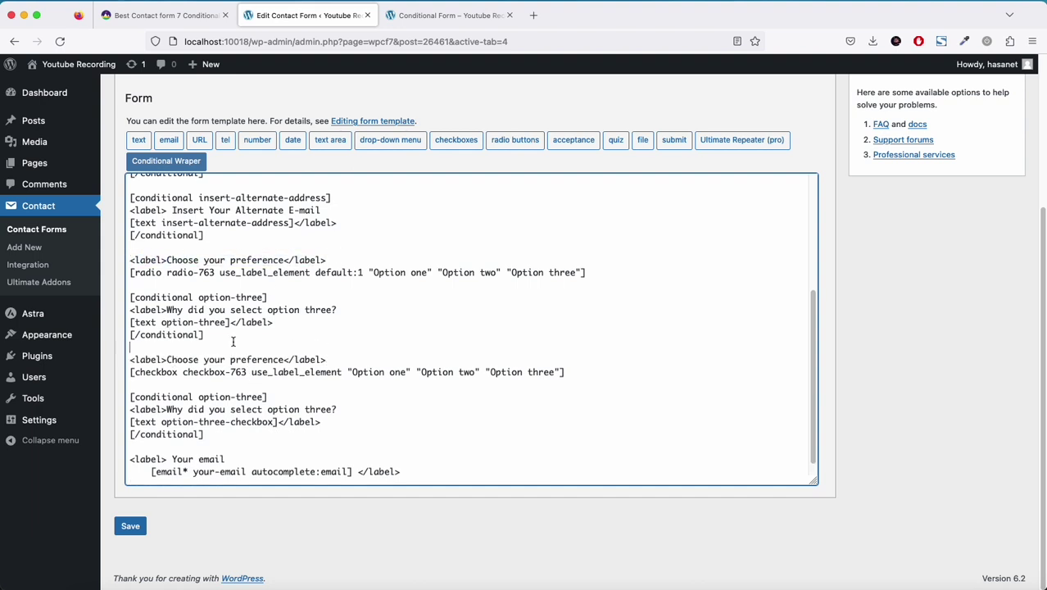
{"action": "left_click", "coordinate": [131, 527]}
Add a new rule to the UACF7 conditional fields settings and check which elements it offers.
{"action": "left_click", "coordinate": [405, 258]}
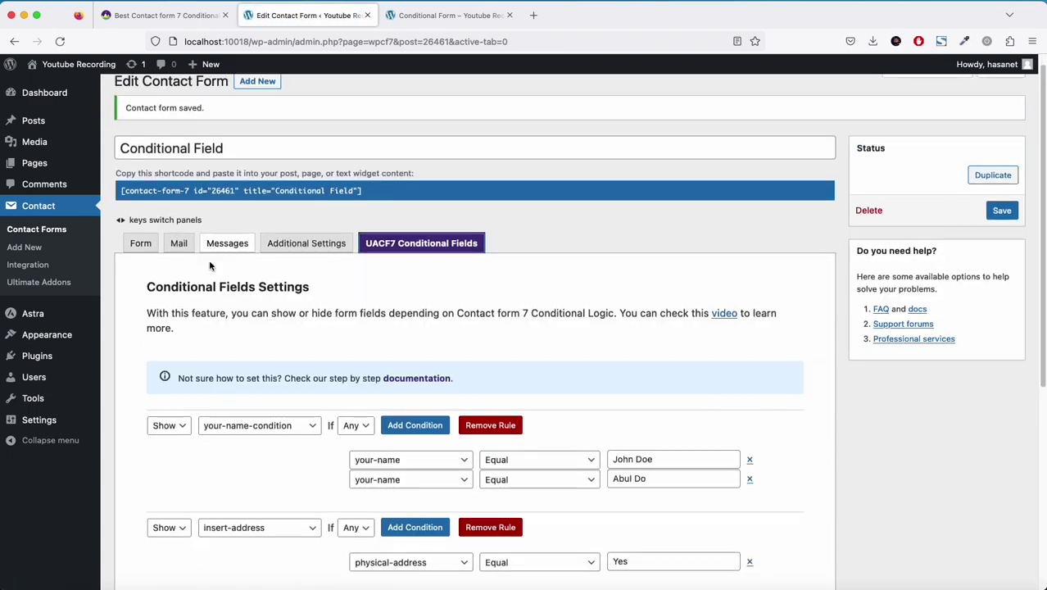
{"action": "scroll", "coordinate": [205, 311], "scroll_direction": "down", "scroll_amount": 5}
{"action": "left_click", "coordinate": [177, 457]}
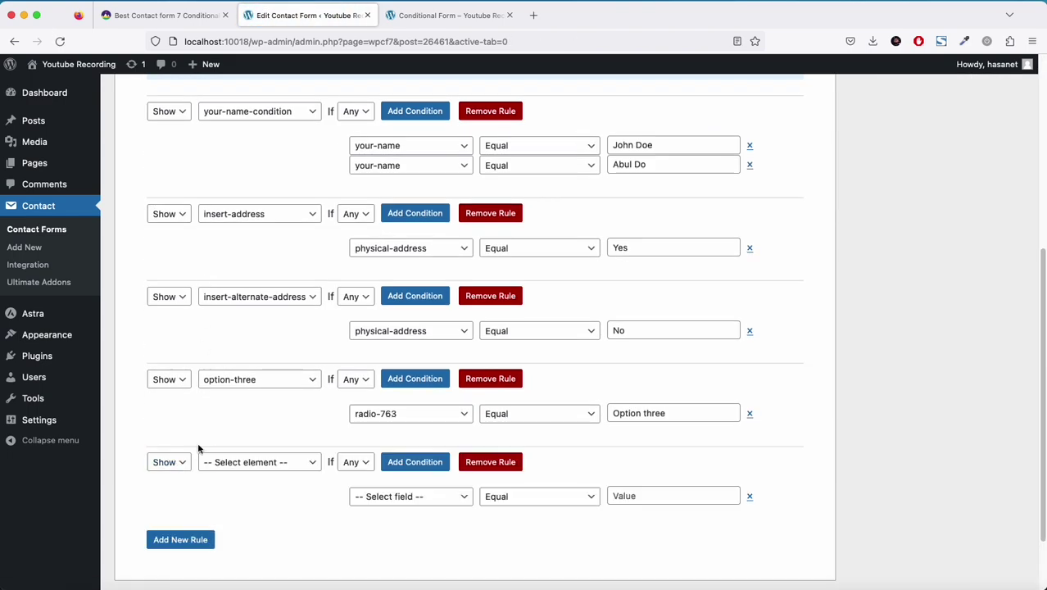
{"action": "left_click", "coordinate": [288, 469]}
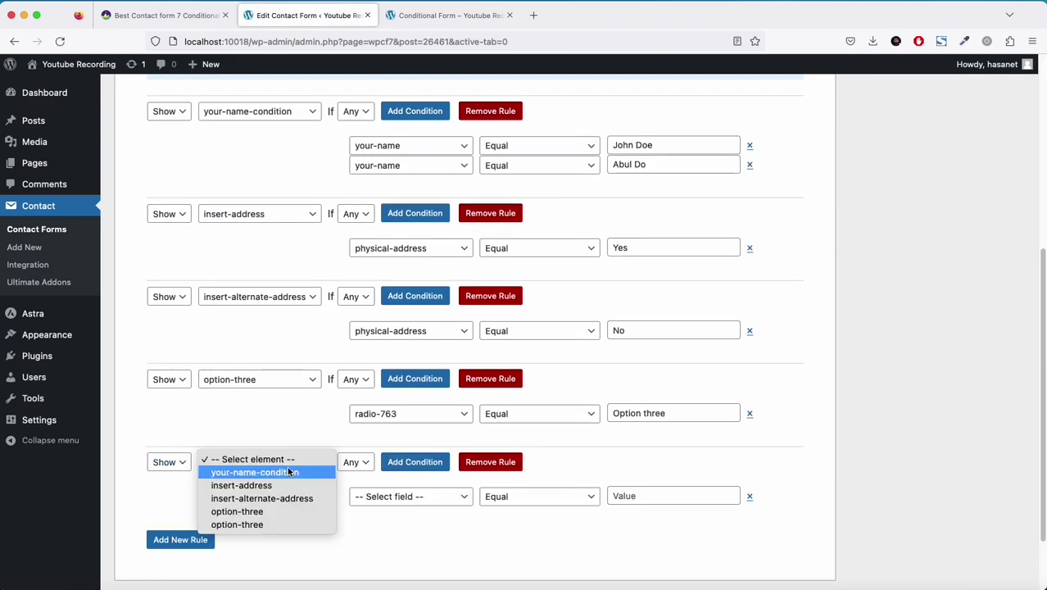
{"action": "left_click", "coordinate": [269, 545]}
Rename the conditional tag around the checkbox question to option-three-course in the form template, and save the form.
{"action": "scroll", "coordinate": [266, 505], "scroll_direction": "up", "scroll_amount": 10}
{"action": "key", "text": "Home"}
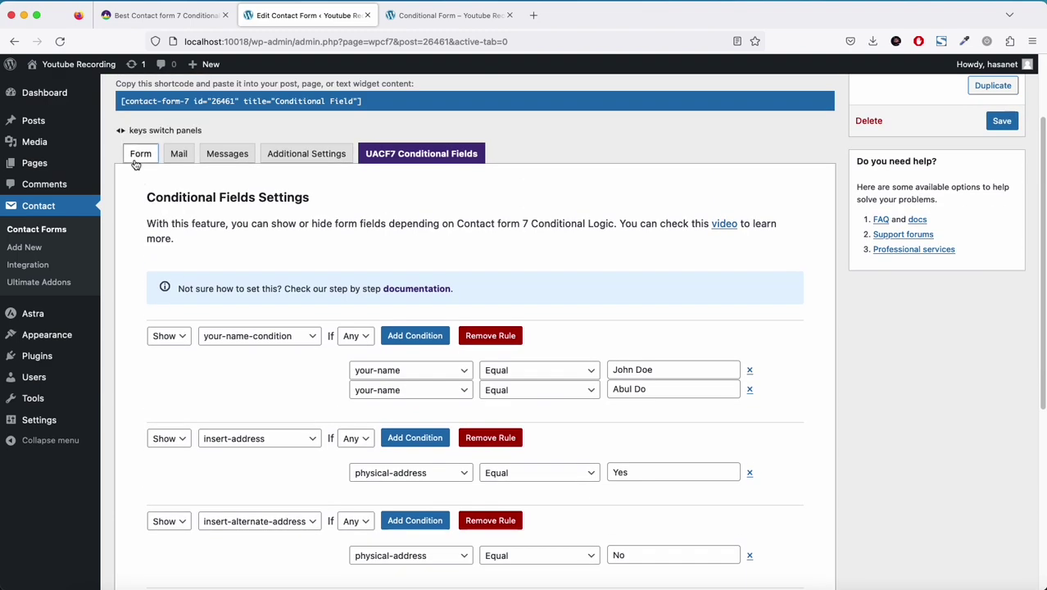
{"action": "scroll", "coordinate": [317, 316], "scroll_direction": "down", "scroll_amount": 2}
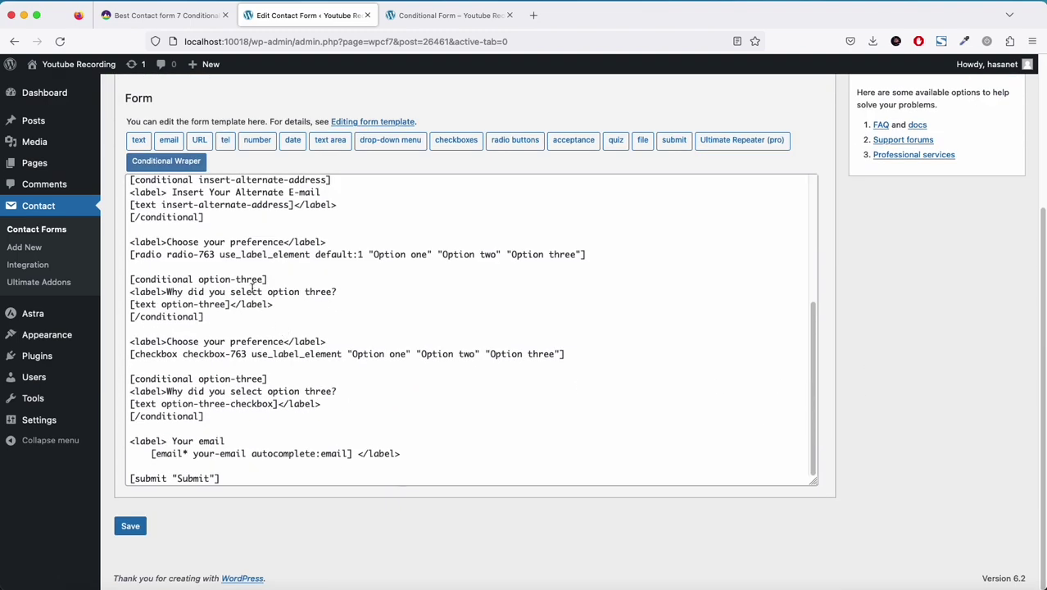
{"action": "left_click", "coordinate": [257, 352]}
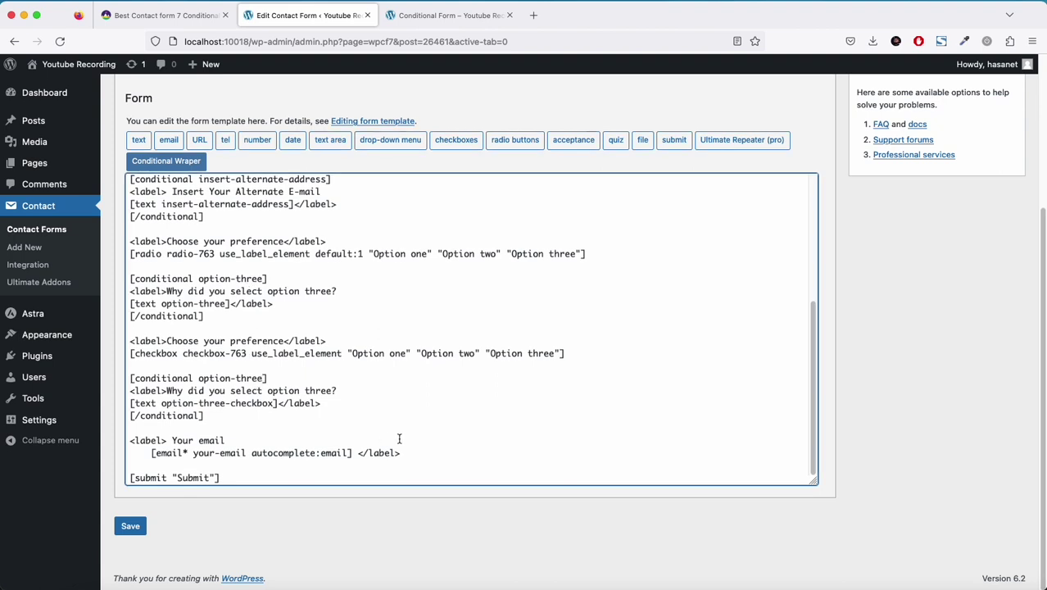
{"action": "type", "text": "-course"}
{"action": "left_click", "coordinate": [133, 519]}
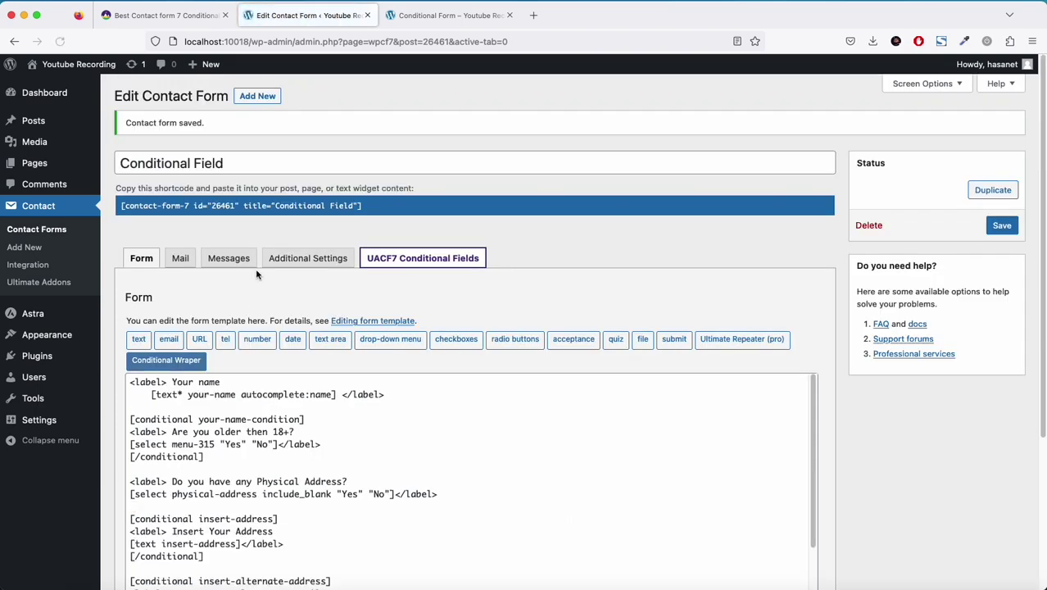
Set the new UACF7 conditional fields rule to show the option-three-course element.
{"action": "scroll", "coordinate": [340, 253], "scroll_direction": "down", "scroll_amount": 1}
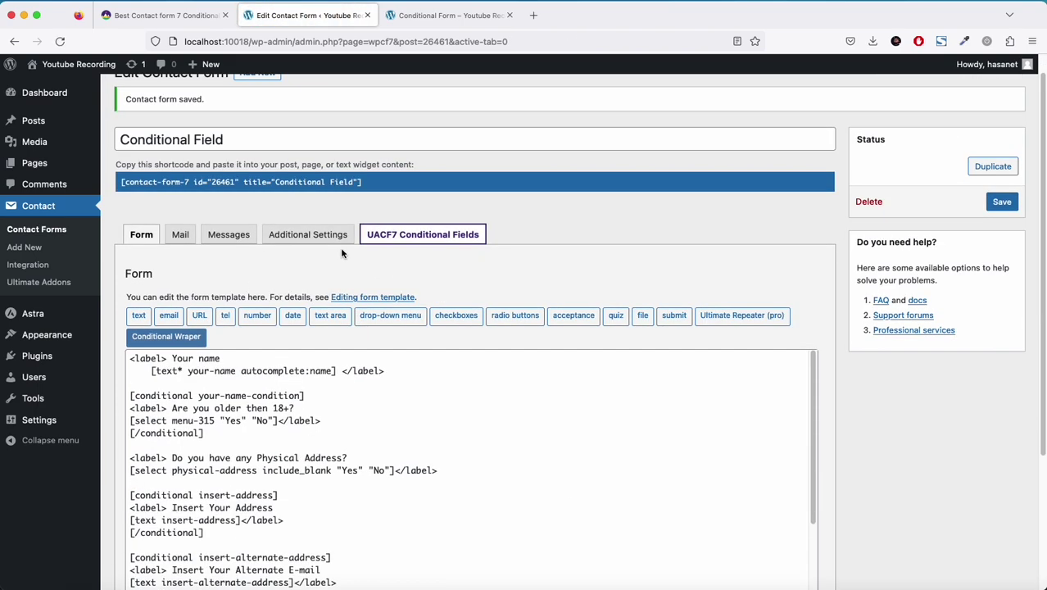
{"action": "left_click", "coordinate": [423, 234]}
{"action": "scroll", "coordinate": [274, 323], "scroll_direction": "down", "scroll_amount": 10}
{"action": "left_click", "coordinate": [262, 381]}
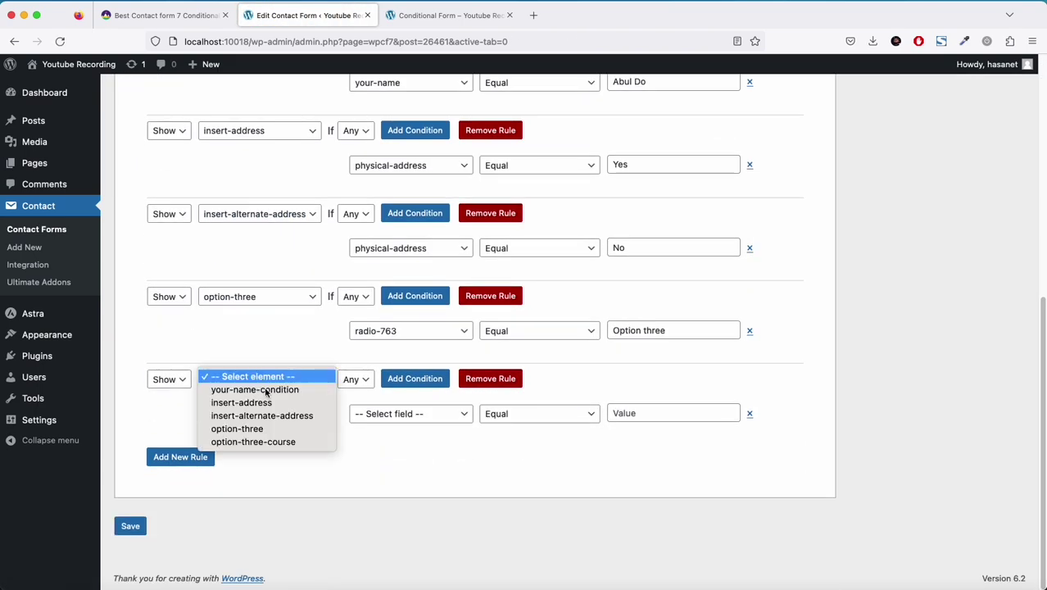
{"action": "left_click", "coordinate": [262, 441]}
Set the option-three-course rule's condition to option-three-checkbox Equal "Option three", and save the form.
{"action": "left_click", "coordinate": [398, 414]}
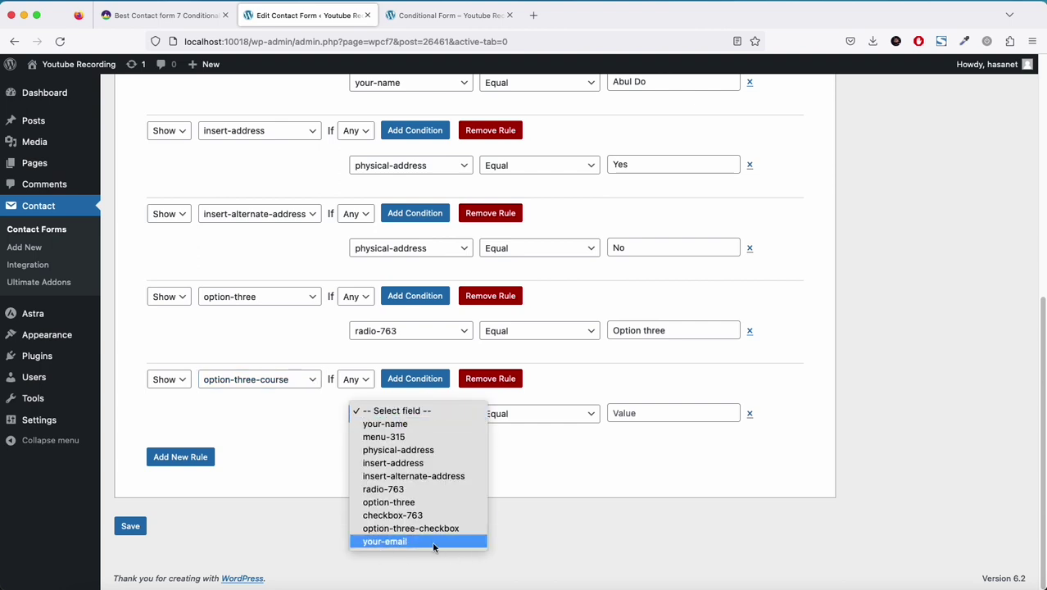
{"action": "left_click", "coordinate": [410, 529]}
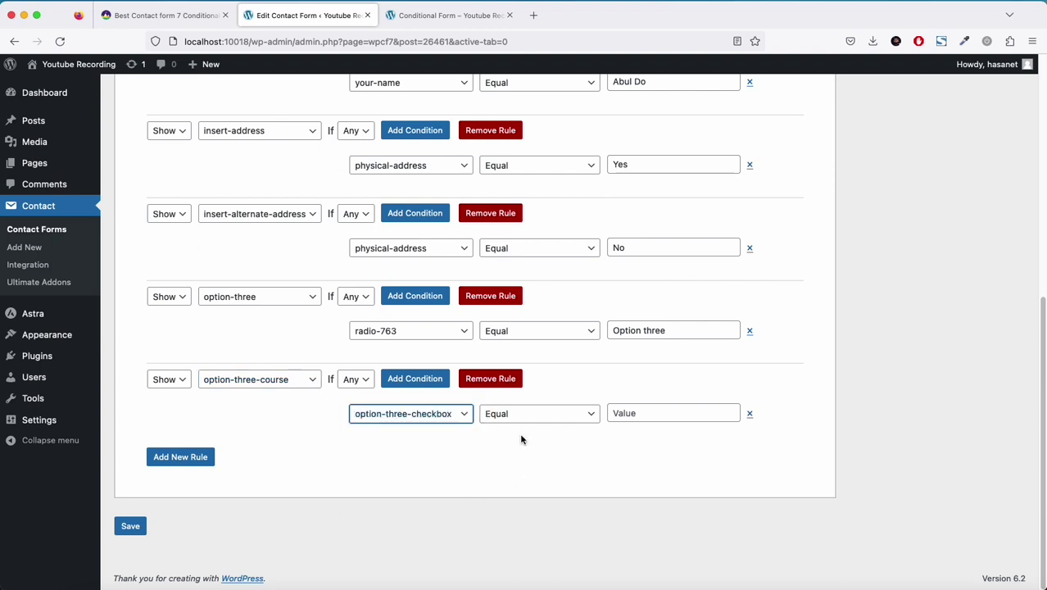
{"action": "left_click", "coordinate": [677, 336]}
{"action": "key", "text": "super+a"}
{"action": "left_click", "coordinate": [664, 412]}
{"action": "key", "text": "super+v"}
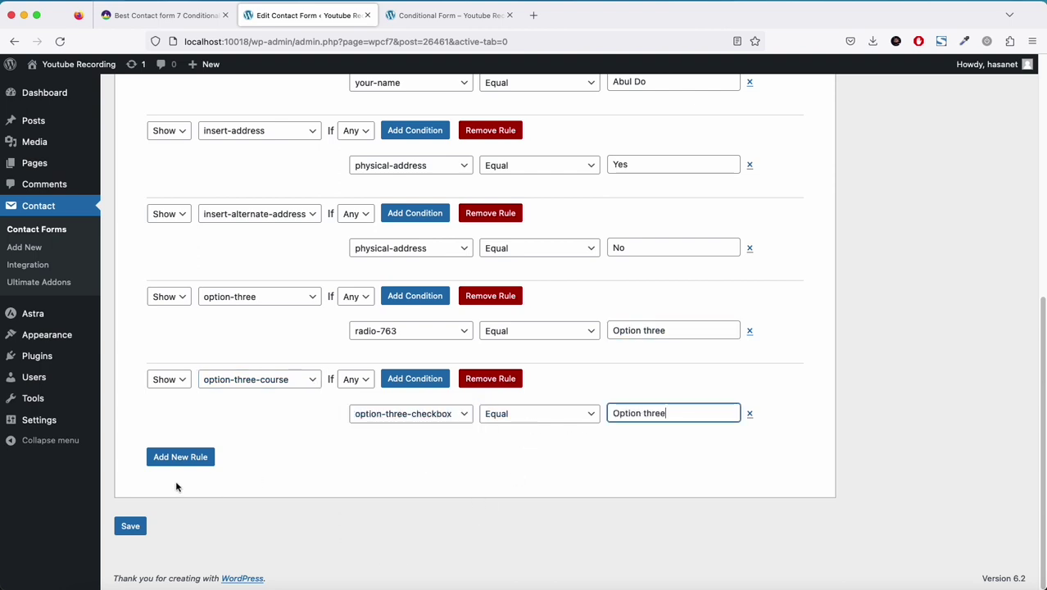
{"action": "left_click", "coordinate": [131, 525]}
Reload the published Conditional Form page and test the checkbox question with different combinations of its three options.
{"action": "left_click", "coordinate": [430, 14]}
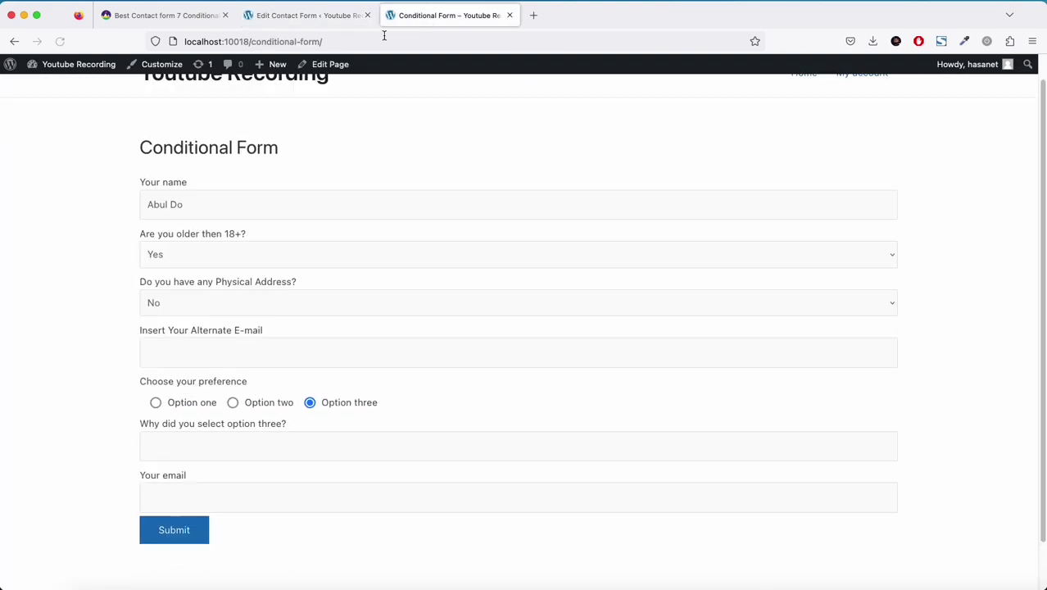
{"action": "left_click", "coordinate": [59, 41]}
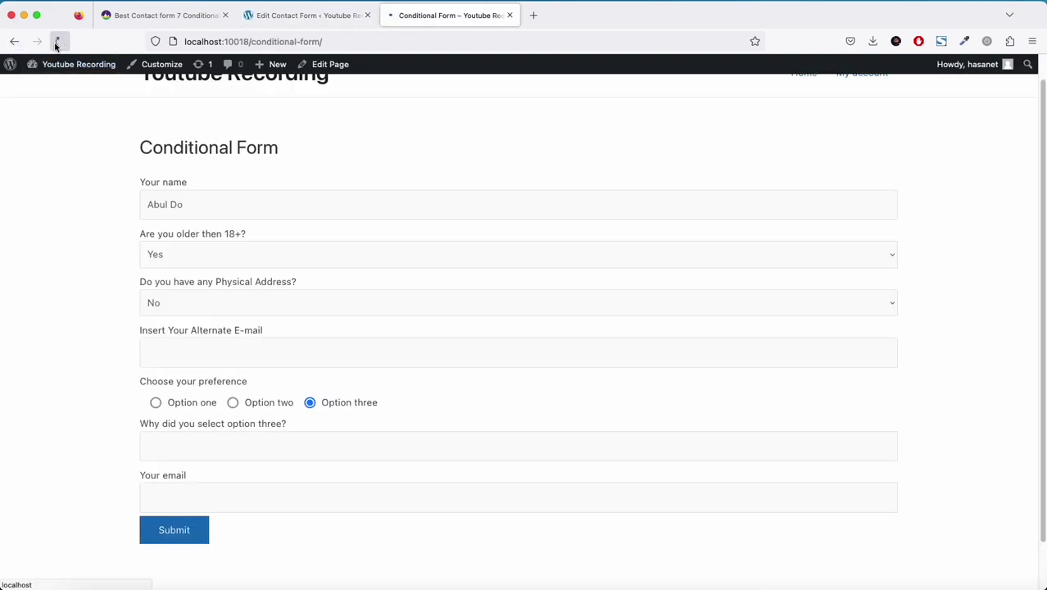
{"action": "scroll", "coordinate": [152, 344], "scroll_direction": "down", "scroll_amount": 2}
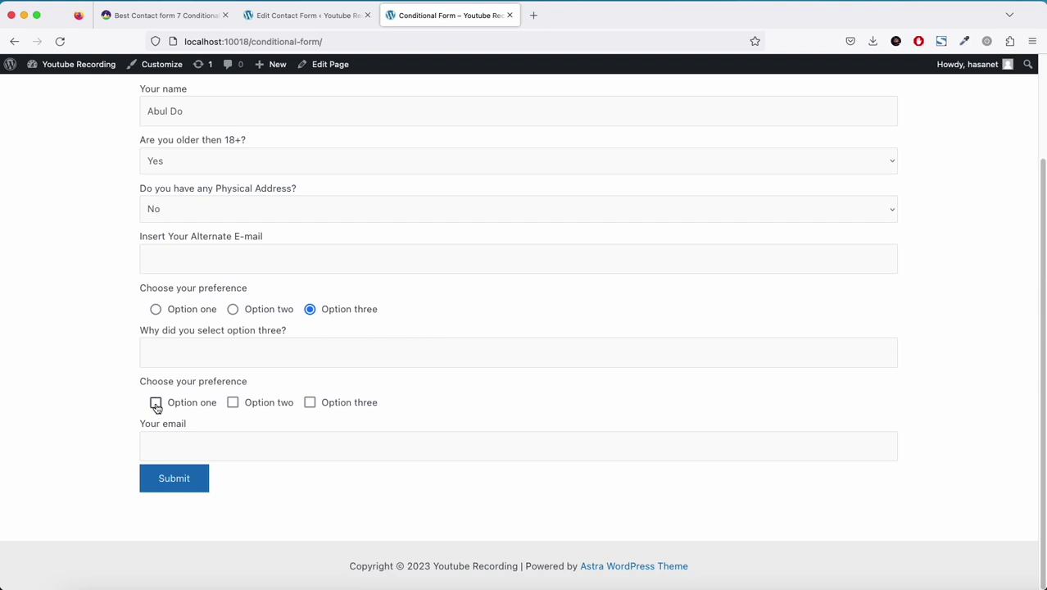
{"action": "left_click", "coordinate": [156, 404]}
{"action": "left_click", "coordinate": [232, 405]}
{"action": "left_click", "coordinate": [156, 402]}
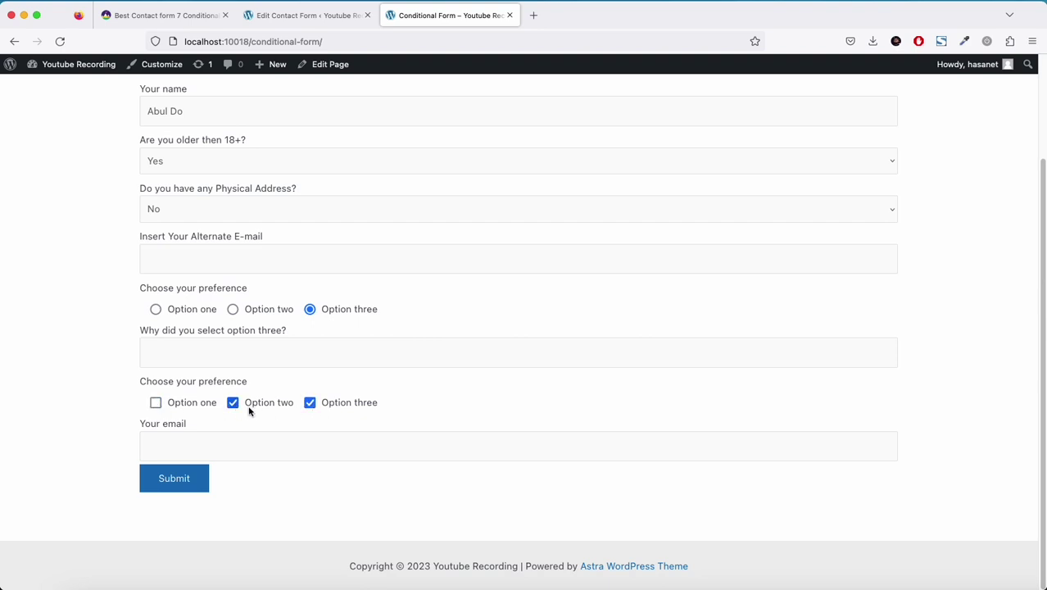
{"action": "left_click", "coordinate": [235, 406]}
{"action": "left_click", "coordinate": [311, 403]}
{"action": "left_click", "coordinate": [311, 403]}
{"action": "left_click", "coordinate": [59, 41]}
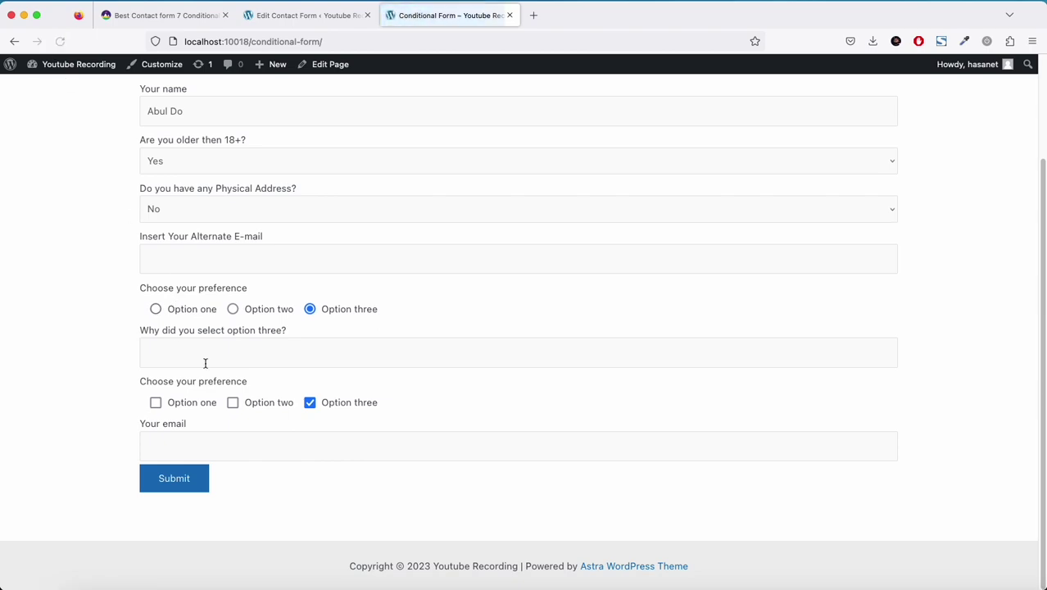
Compare the option-three-course rule and the checkbox tag in the form template with the demo and the published form.
{"action": "left_click", "coordinate": [164, 15]}
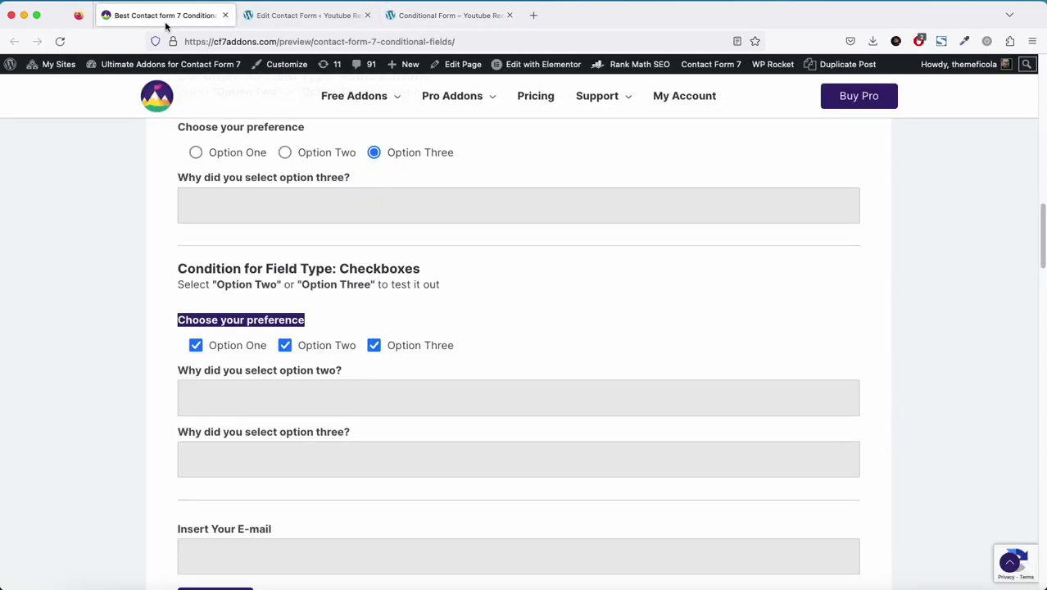
{"action": "left_click", "coordinate": [280, 18]}
{"action": "scroll", "coordinate": [241, 340], "scroll_direction": "down", "scroll_amount": 5}
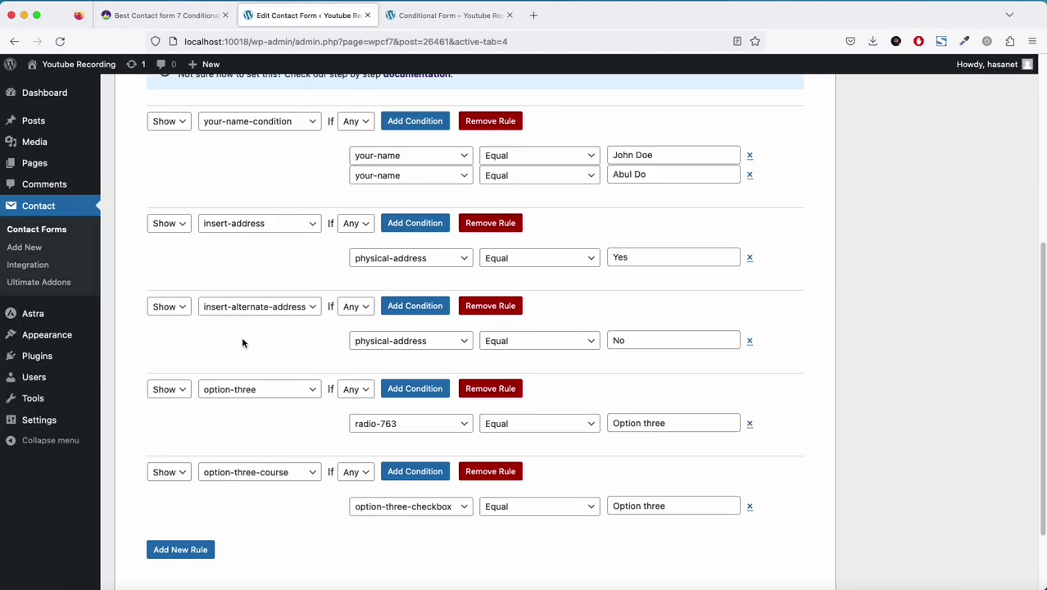
{"action": "left_click", "coordinate": [654, 501]}
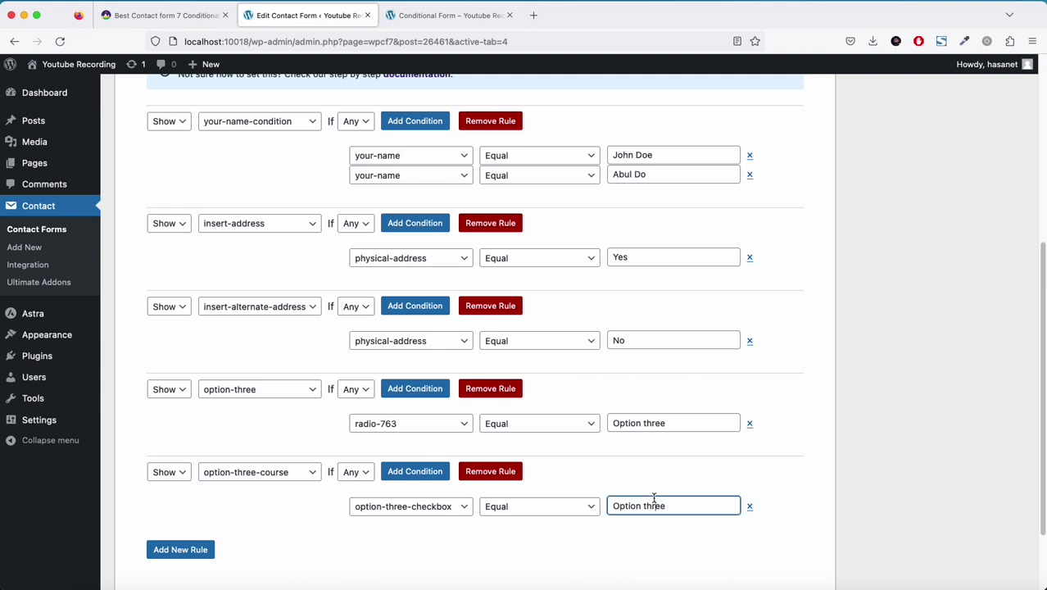
{"action": "key", "text": "super+a"}
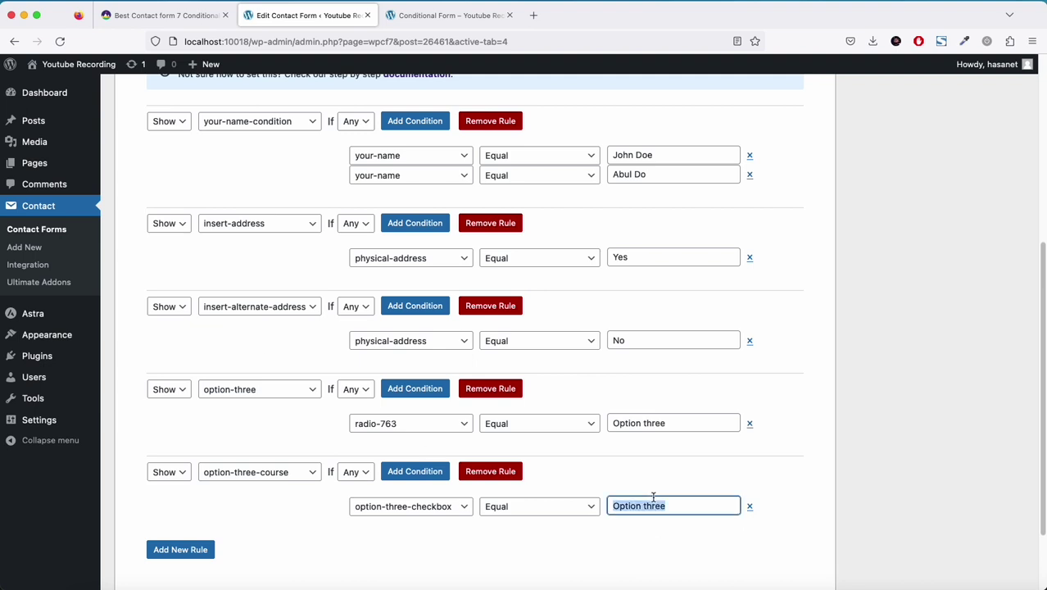
{"action": "scroll", "coordinate": [653, 497], "scroll_direction": "up", "scroll_amount": 1}
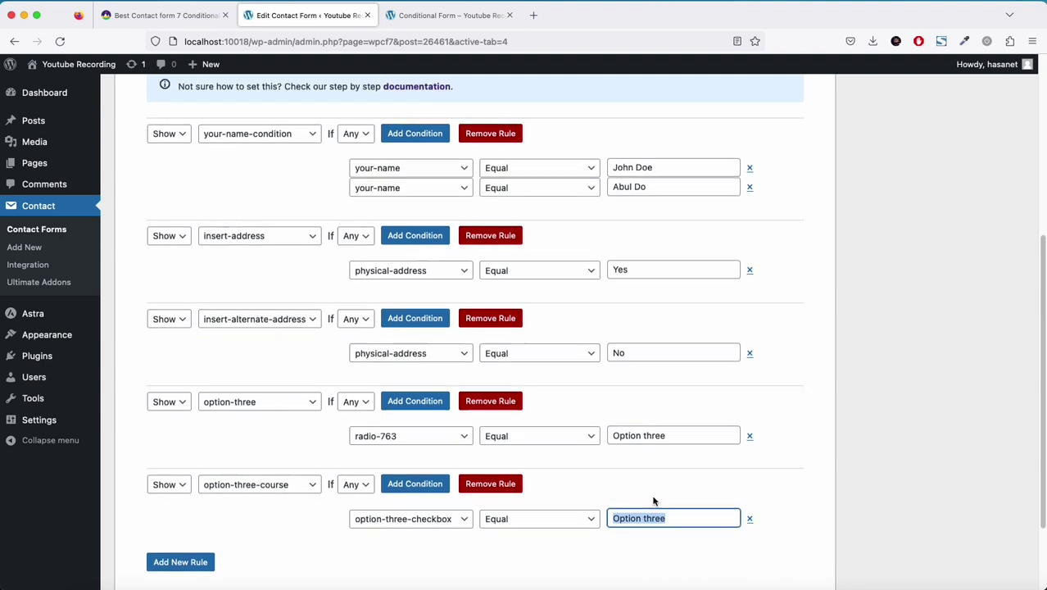
{"action": "scroll", "coordinate": [369, 344], "scroll_direction": "up", "scroll_amount": 3}
{"action": "left_click", "coordinate": [140, 92]}
{"action": "scroll", "coordinate": [394, 321], "scroll_direction": "down", "scroll_amount": 5}
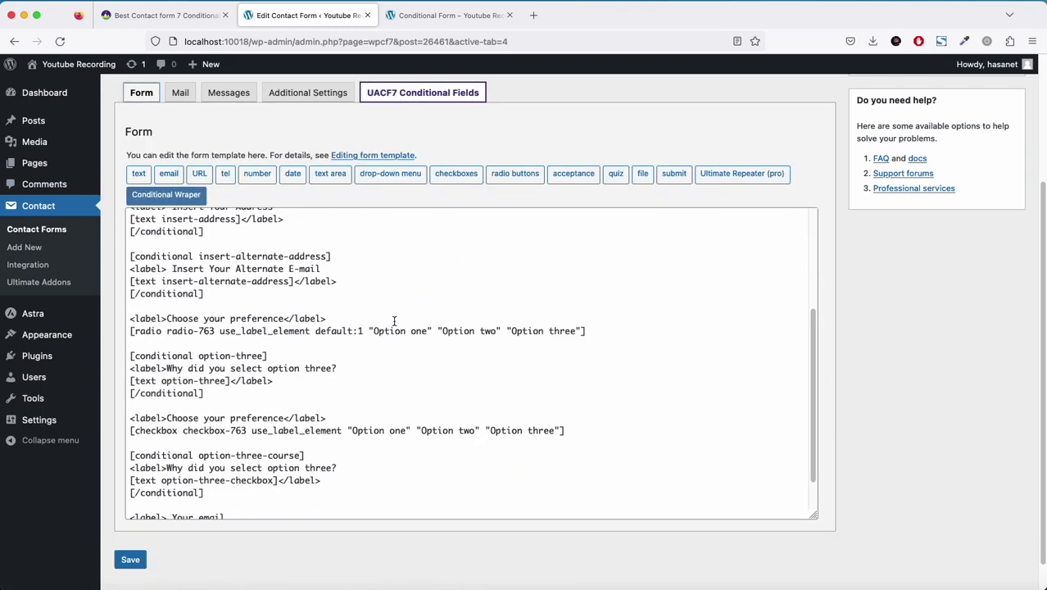
{"action": "left_click", "coordinate": [449, 15]}
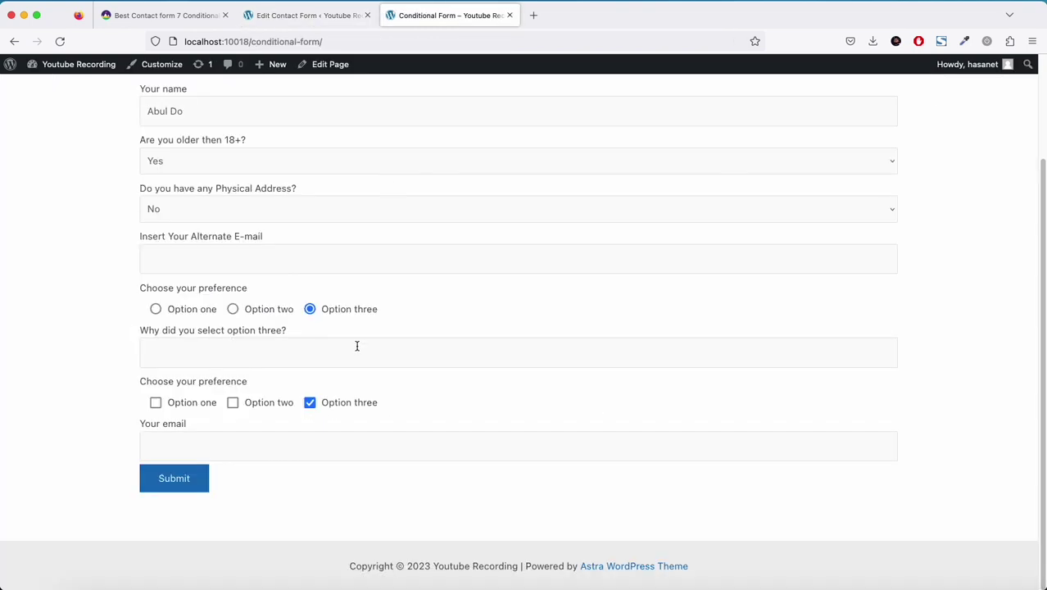
{"action": "left_click", "coordinate": [233, 307]}
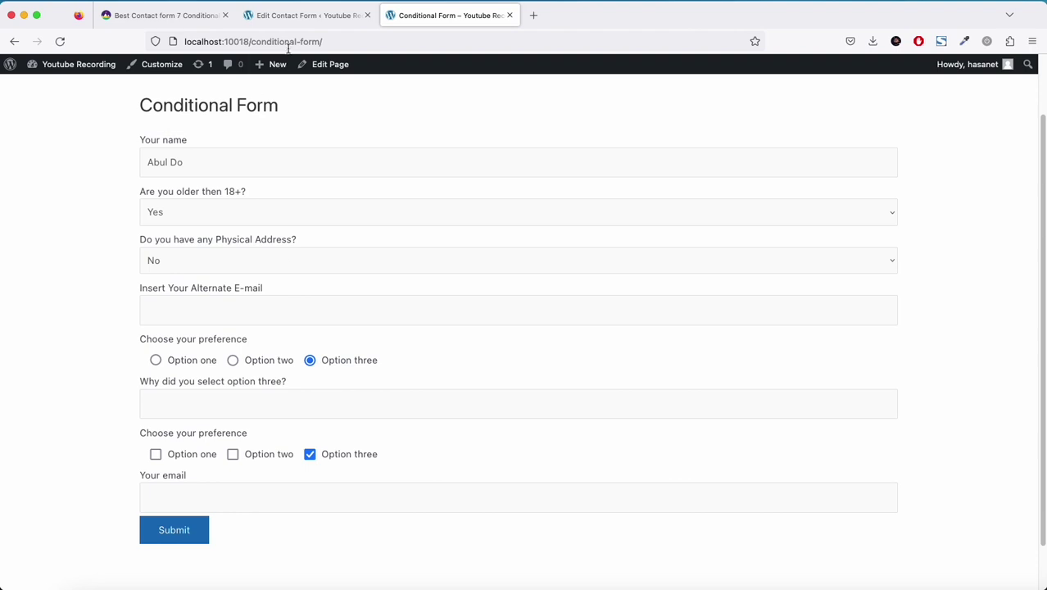
{"action": "left_click", "coordinate": [307, 14]}
{"action": "scroll", "coordinate": [426, 274], "scroll_direction": "down", "scroll_amount": 1}
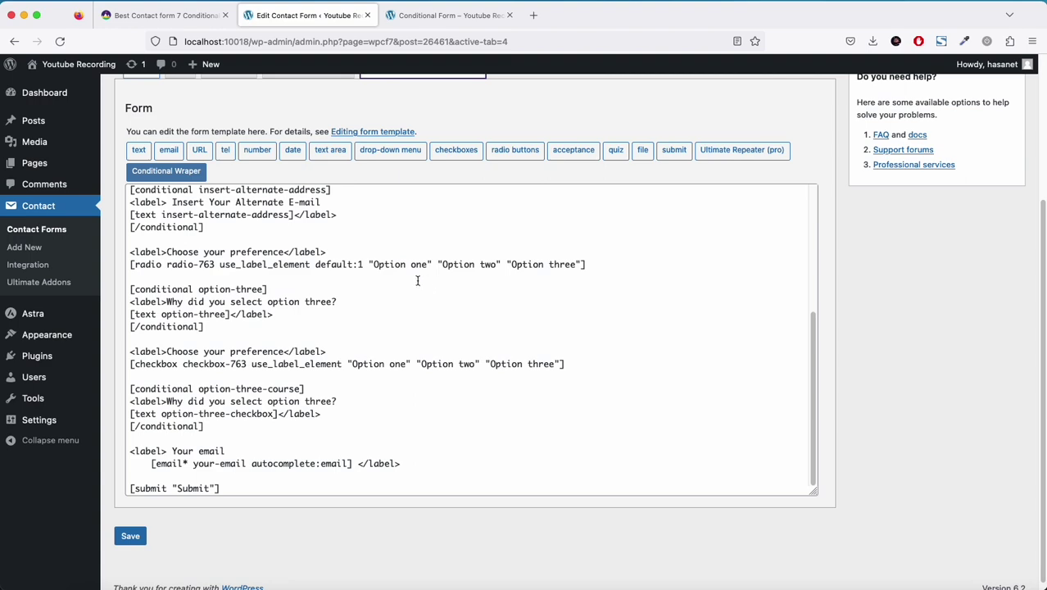
Change the option-three-course rule's condition field to checkbox-763 in the UACF7 conditional fields settings, and save the form.
{"action": "scroll", "coordinate": [417, 280], "scroll_direction": "up", "scroll_amount": 2}
{"action": "left_click", "coordinate": [421, 95]}
{"action": "scroll", "coordinate": [479, 303], "scroll_direction": "down", "scroll_amount": 4}
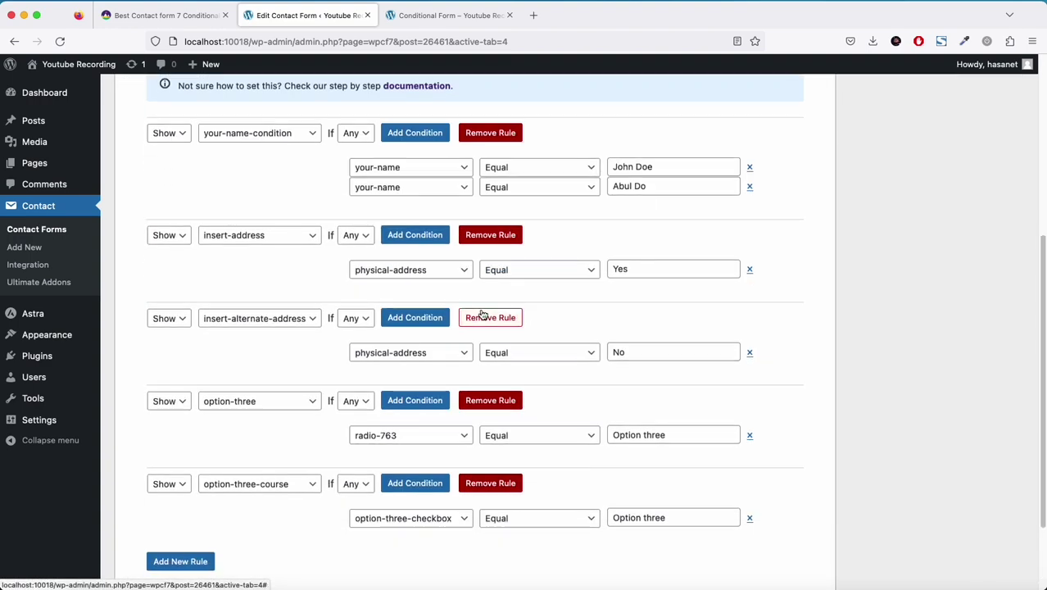
{"action": "scroll", "coordinate": [482, 315], "scroll_direction": "down", "scroll_amount": 1}
{"action": "left_click", "coordinate": [398, 494]}
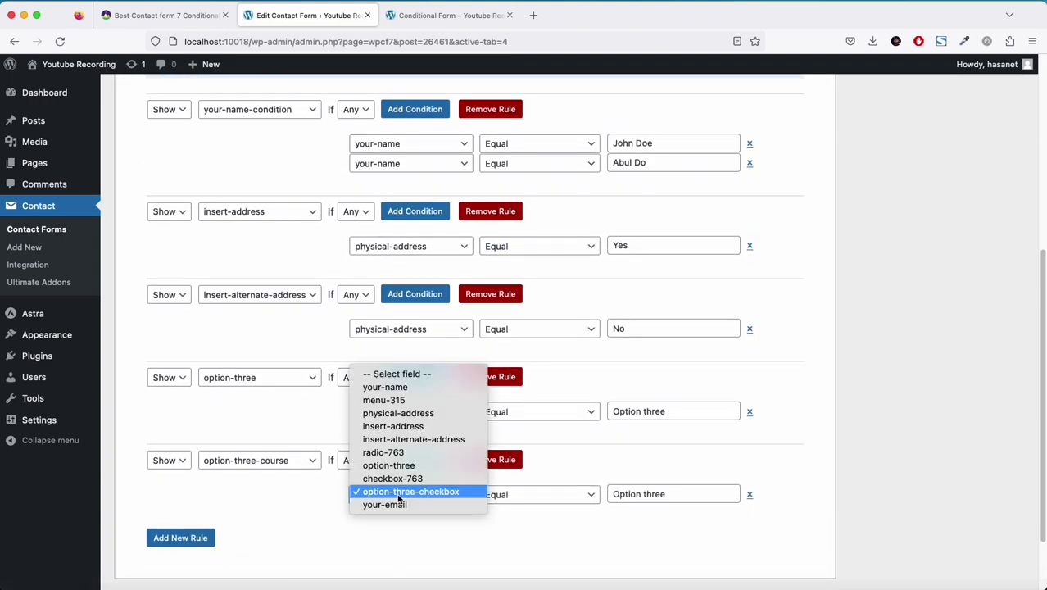
{"action": "left_click", "coordinate": [399, 494]}
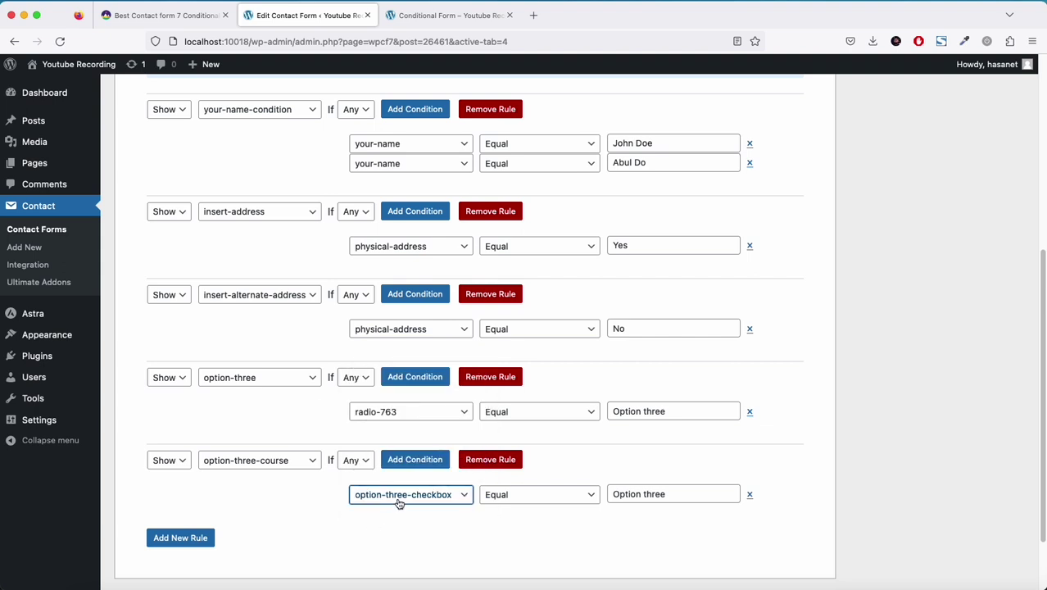
{"action": "left_click", "coordinate": [381, 497]}
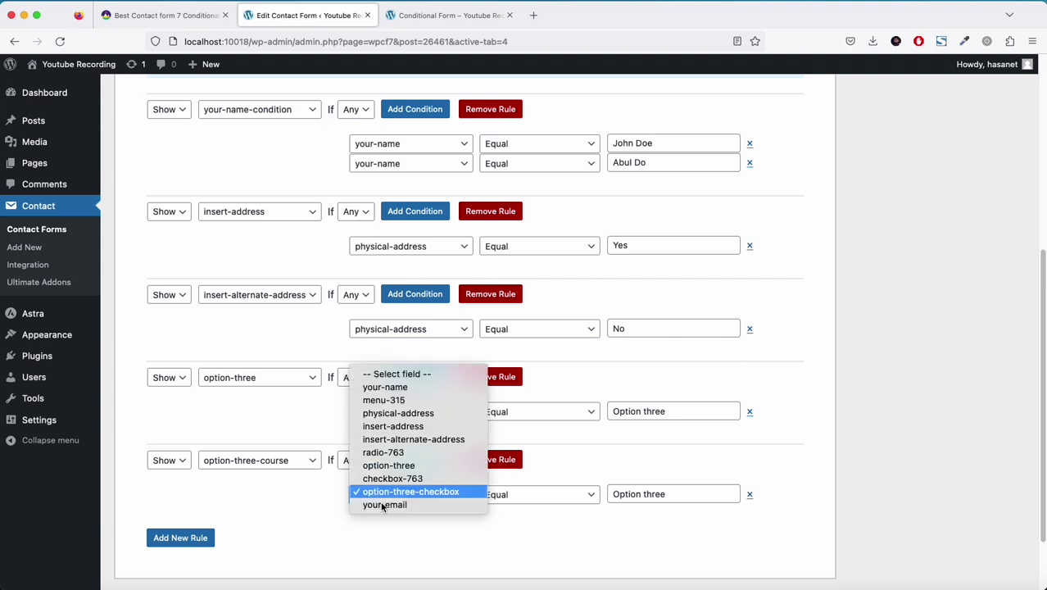
{"action": "left_click", "coordinate": [403, 479]}
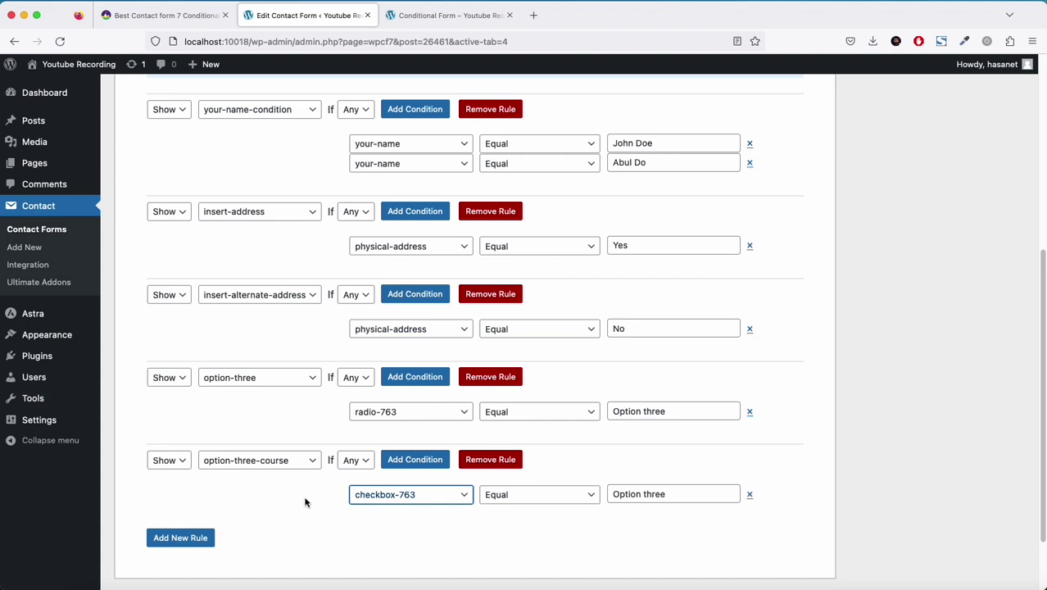
{"action": "scroll", "coordinate": [822, 392], "scroll_direction": "up", "scroll_amount": 5}
{"action": "left_click", "coordinate": [994, 207]}
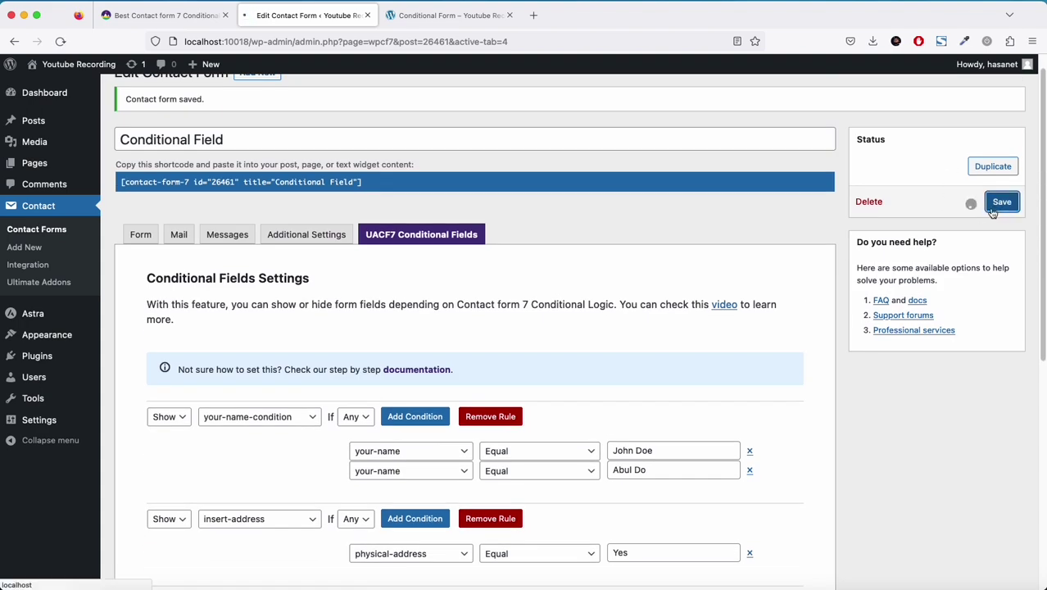
Reload the published Conditional Form page and test the checkbox condition by unticking Option three and trying the other options.
{"action": "left_click", "coordinate": [467, 16]}
{"action": "key", "text": "super+r"}
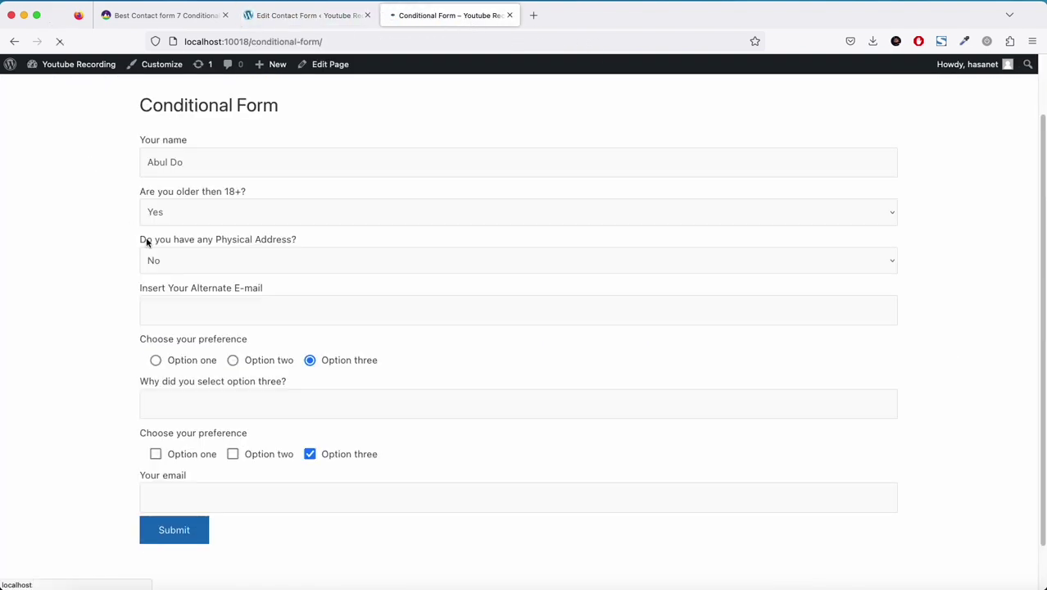
{"action": "scroll", "coordinate": [264, 426], "scroll_direction": "down", "scroll_amount": 2}
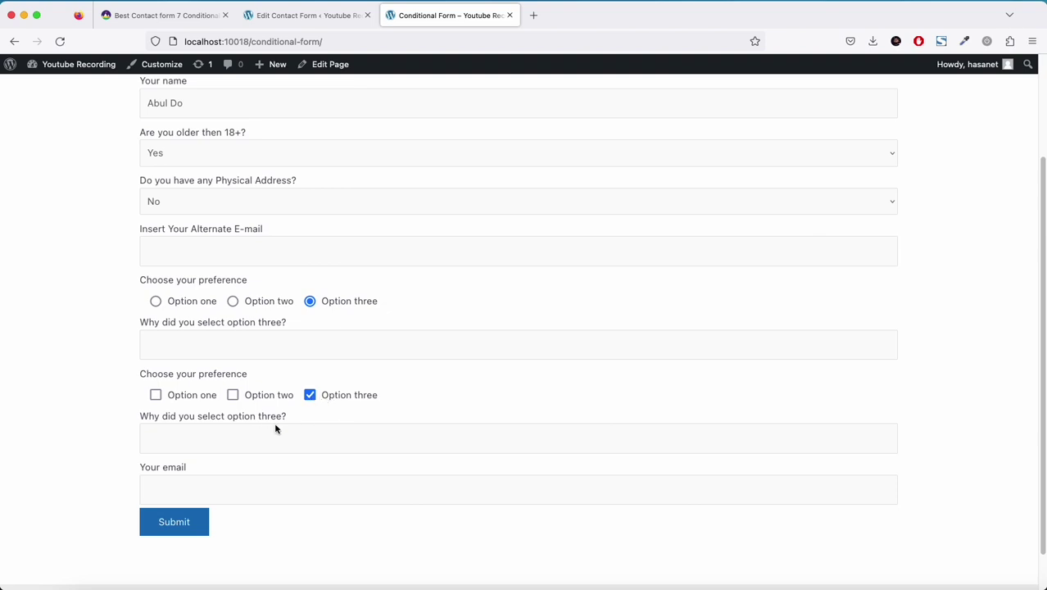
{"action": "left_click", "coordinate": [309, 395]}
{"action": "left_click", "coordinate": [233, 402]}
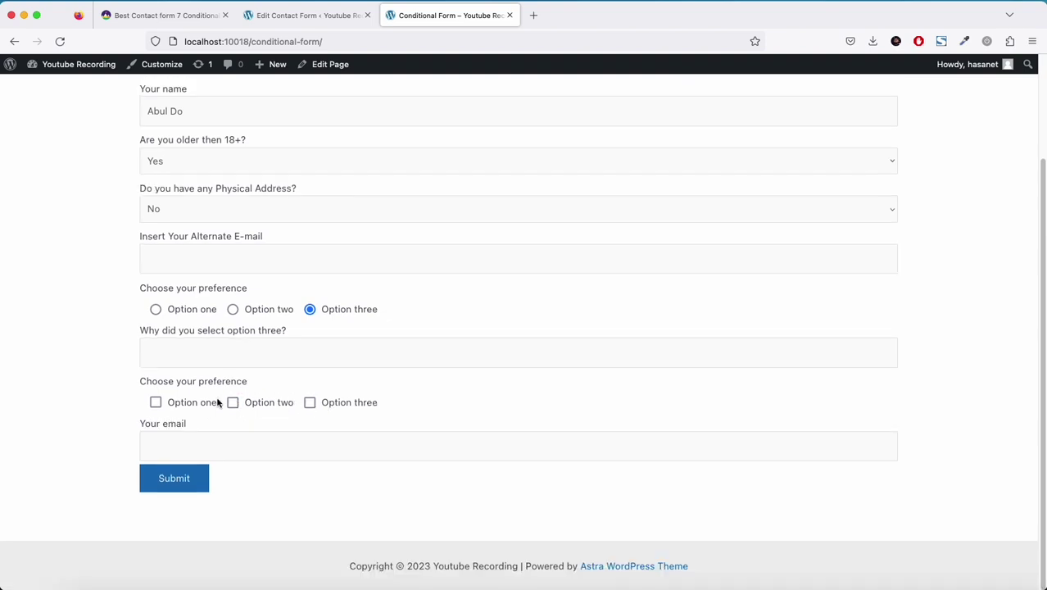
{"action": "left_click", "coordinate": [197, 402]}
{"action": "left_click", "coordinate": [197, 402]}
Set the option-three-course rule to require All conditions, and add a second condition to it.
{"action": "left_click", "coordinate": [196, 15]}
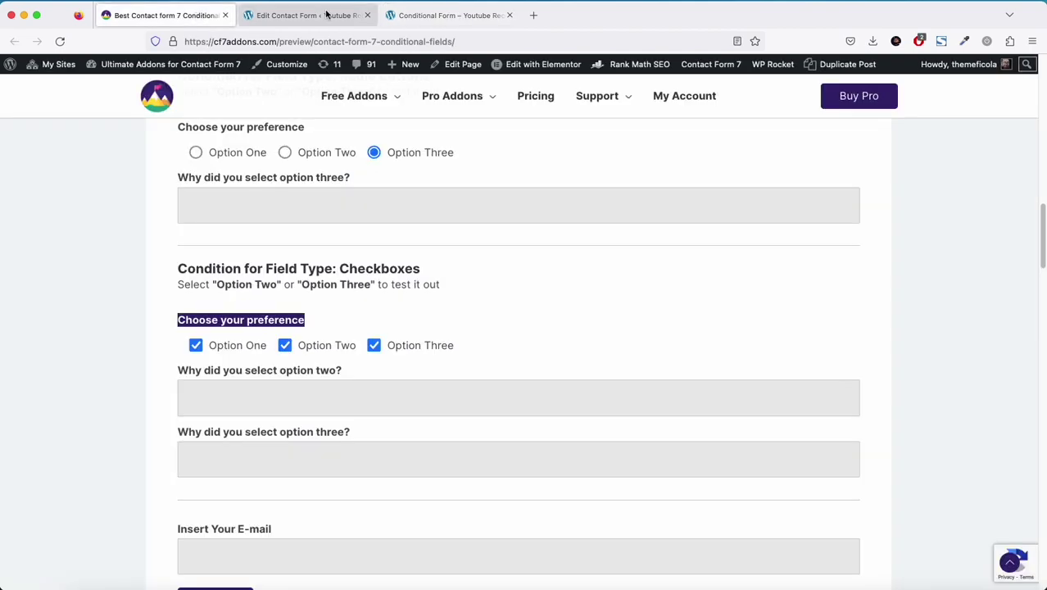
{"action": "left_click", "coordinate": [303, 15]}
{"action": "scroll", "coordinate": [399, 421], "scroll_direction": "down", "scroll_amount": 10}
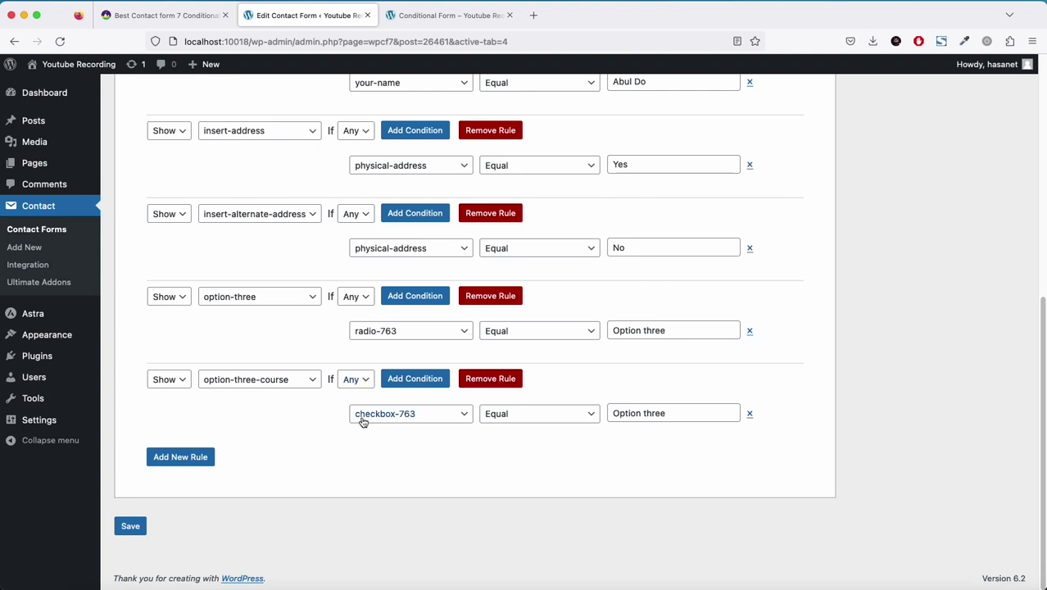
{"action": "scroll", "coordinate": [310, 457], "scroll_direction": "up", "scroll_amount": 2}
{"action": "scroll", "coordinate": [310, 457], "scroll_direction": "down", "scroll_amount": 1}
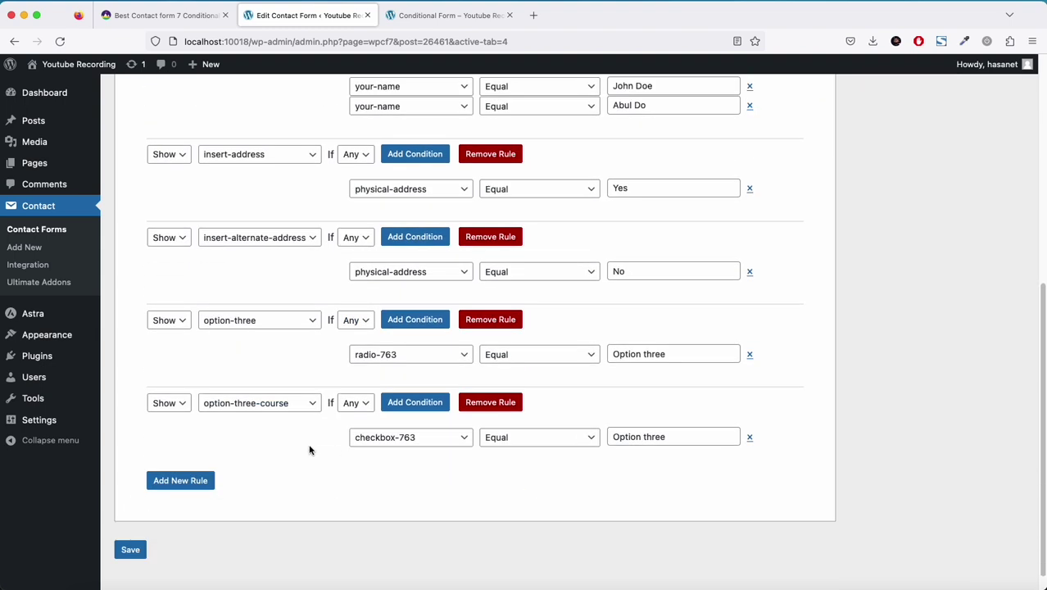
{"action": "left_click", "coordinate": [357, 402]}
{"action": "left_click", "coordinate": [358, 413]}
{"action": "left_click", "coordinate": [418, 402]}
Set the rule's second condition to checkbox-763[] Equal "Option two", and save the form.
{"action": "left_click", "coordinate": [407, 459]}
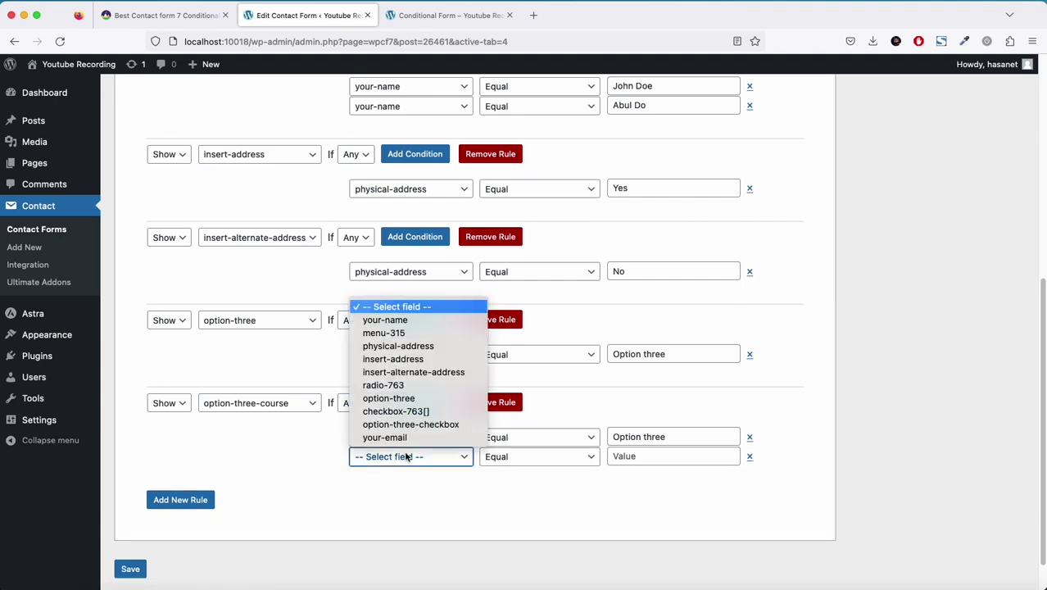
{"action": "left_click", "coordinate": [409, 411]}
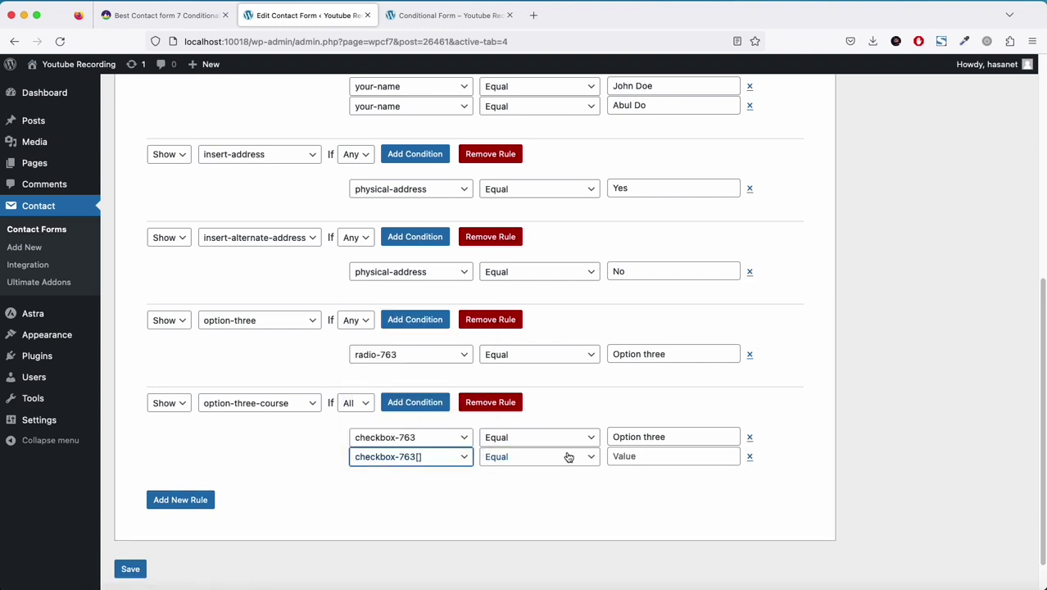
{"action": "left_click", "coordinate": [657, 456]}
{"action": "type", "text": "Option "}
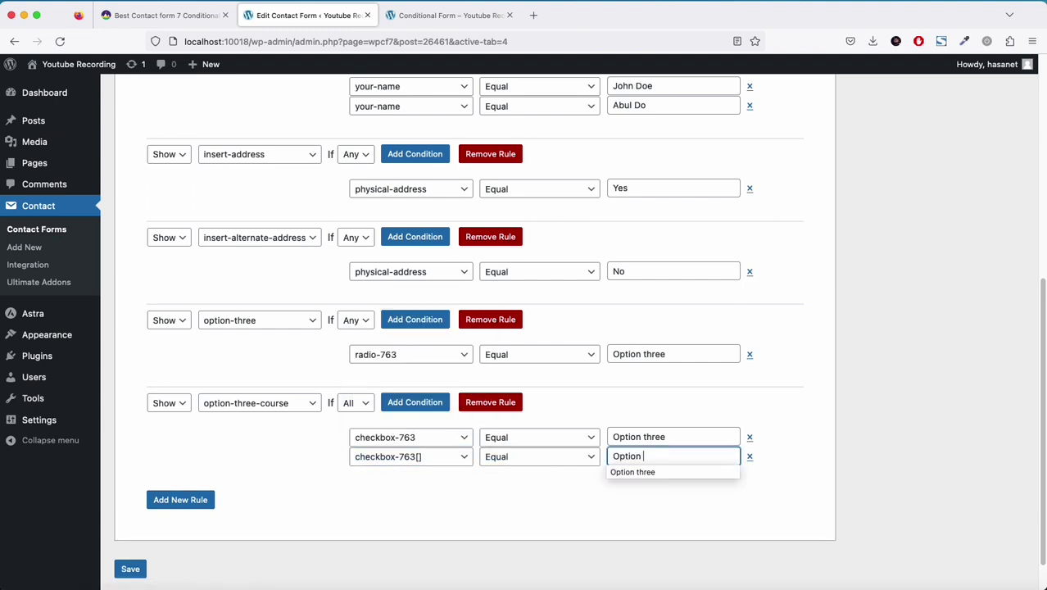
{"action": "type", "text": "two"}
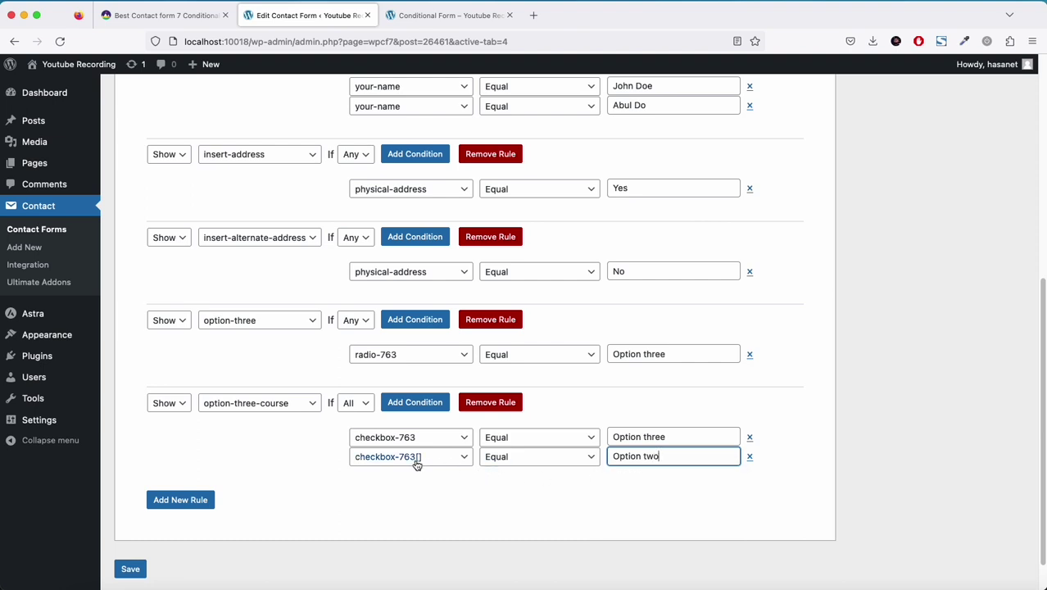
{"action": "left_click", "coordinate": [410, 458]}
{"action": "left_click", "coordinate": [407, 462]}
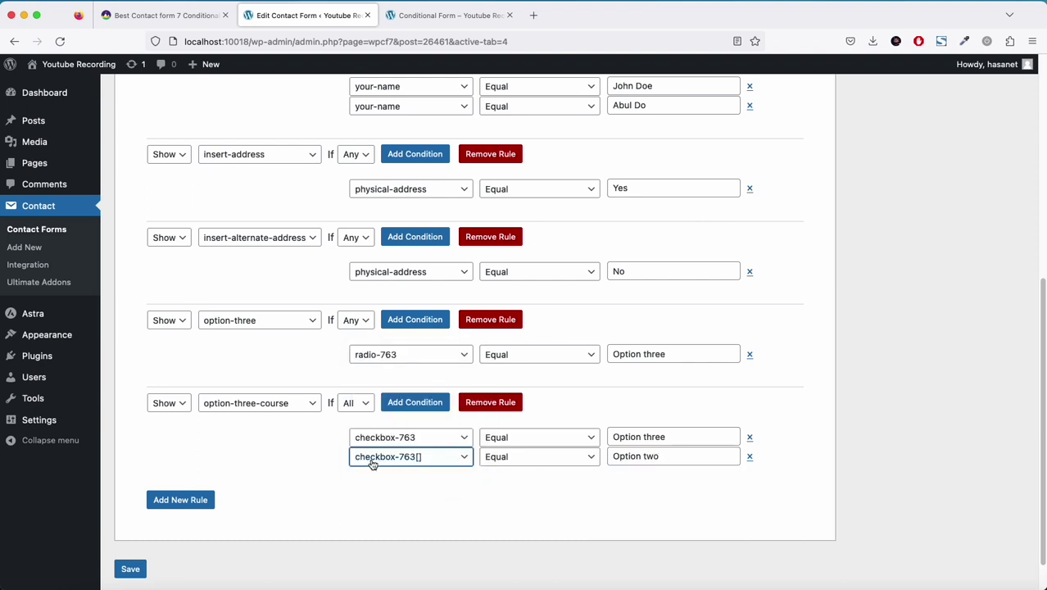
{"action": "left_click", "coordinate": [136, 573]}
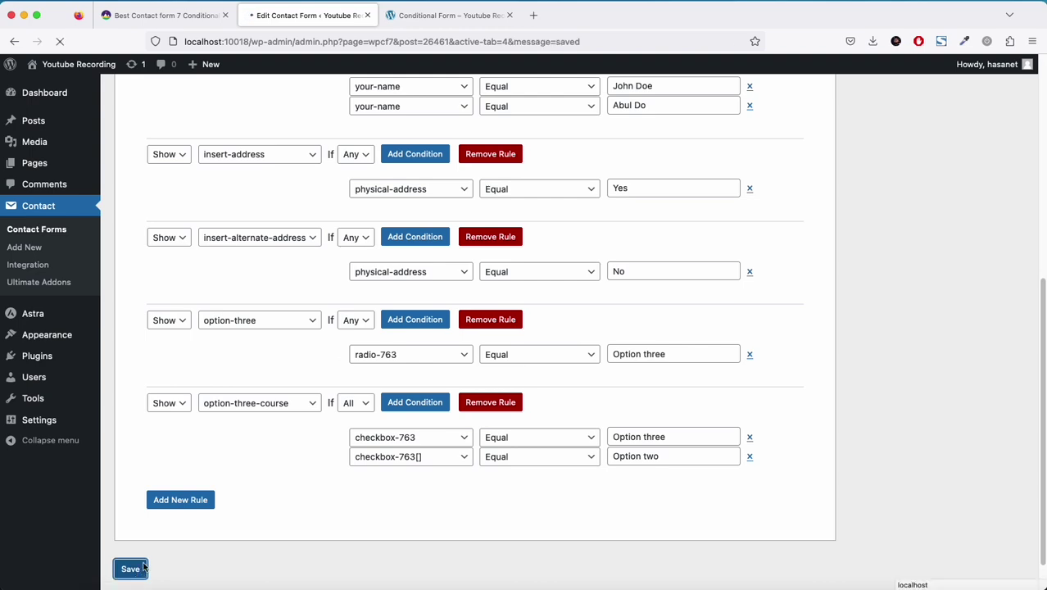
Review the saved option-three-course conditions and test the published form with Option two and Option three ticked.
{"action": "scroll", "coordinate": [435, 435], "scroll_direction": "down", "scroll_amount": 15}
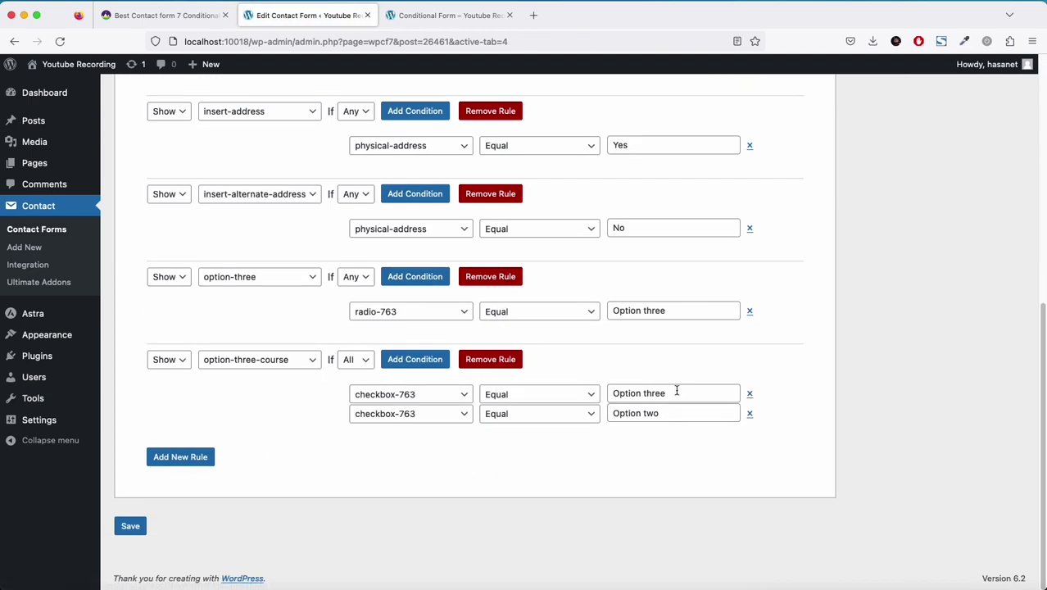
{"action": "left_click", "coordinate": [450, 15]}
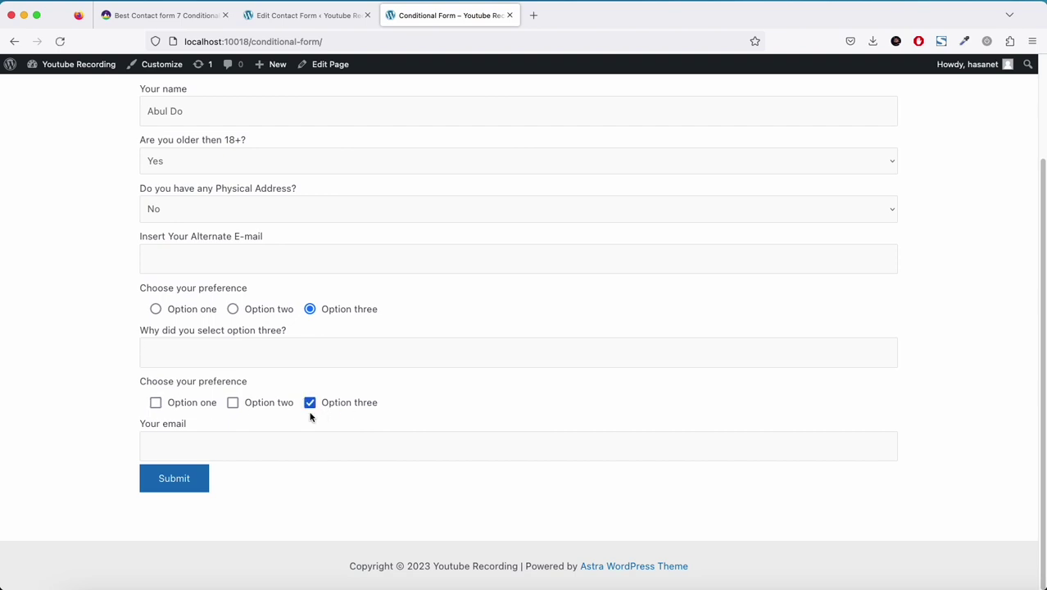
{"action": "left_click", "coordinate": [232, 402]}
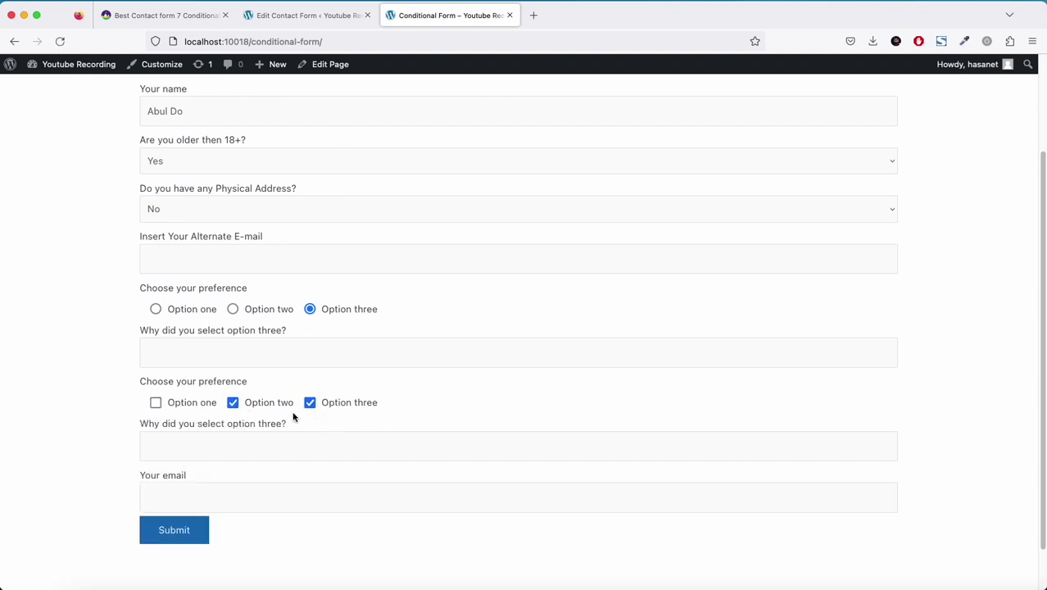
Untick Option two on the published form to test the All rule with only the Option three checkbox ticked.
{"action": "left_click", "coordinate": [233, 402]}
{"action": "left_click", "coordinate": [197, 405]}
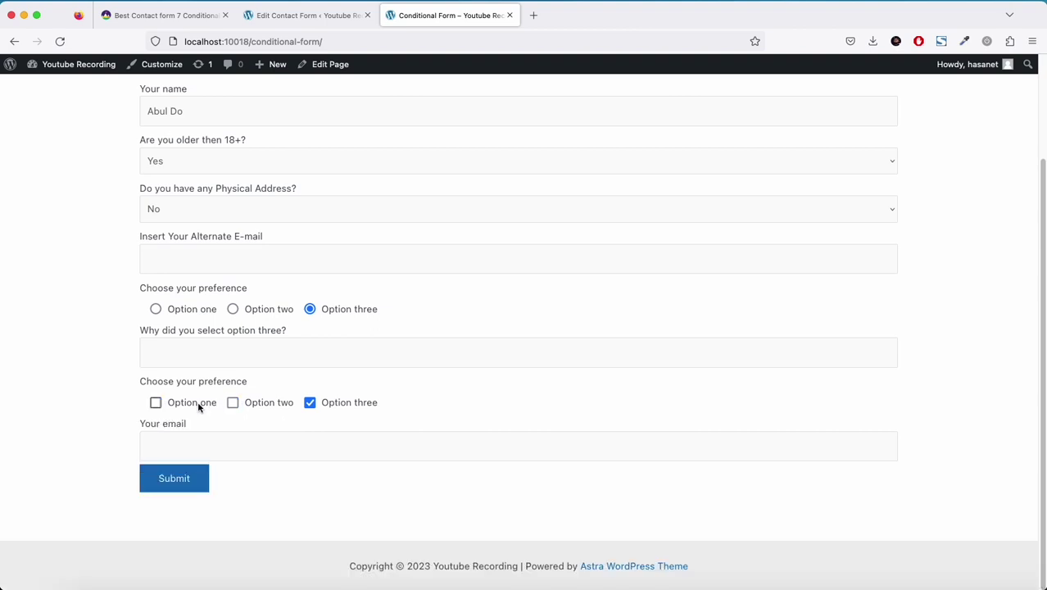
Return to the form editor, set the option-three-course rule to match Any of its conditions, and save the form.
{"action": "left_click", "coordinate": [309, 17]}
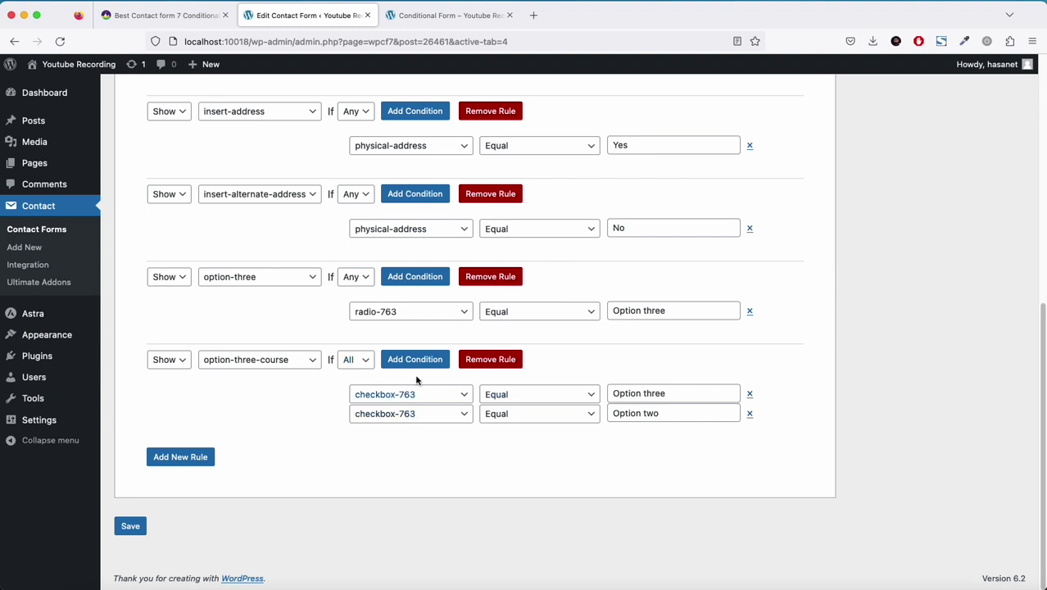
{"action": "left_click", "coordinate": [356, 360]}
{"action": "left_click", "coordinate": [354, 342]}
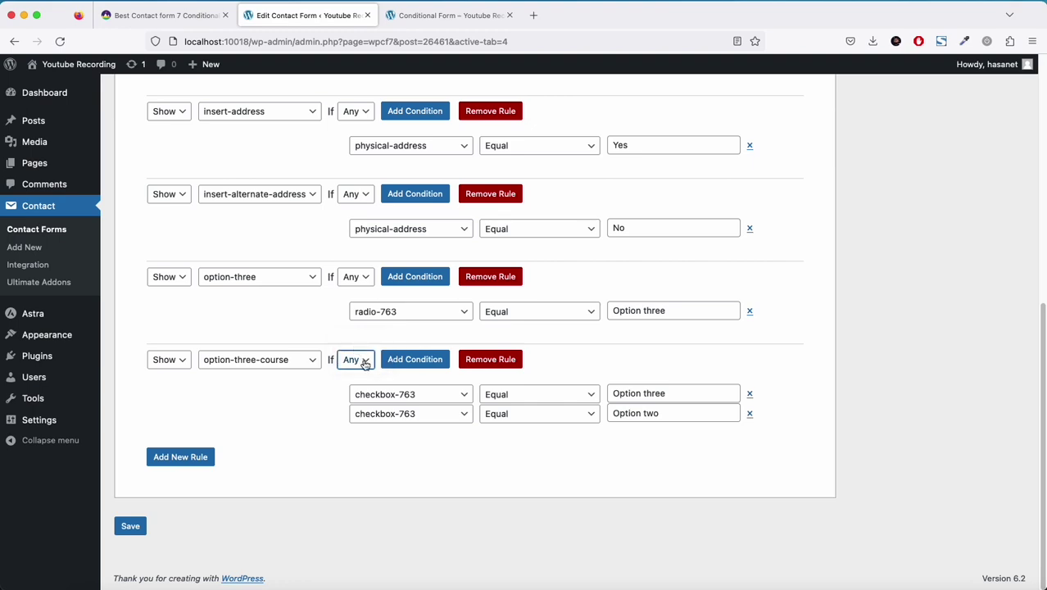
{"action": "left_click", "coordinate": [672, 415]}
{"action": "left_click", "coordinate": [673, 394]}
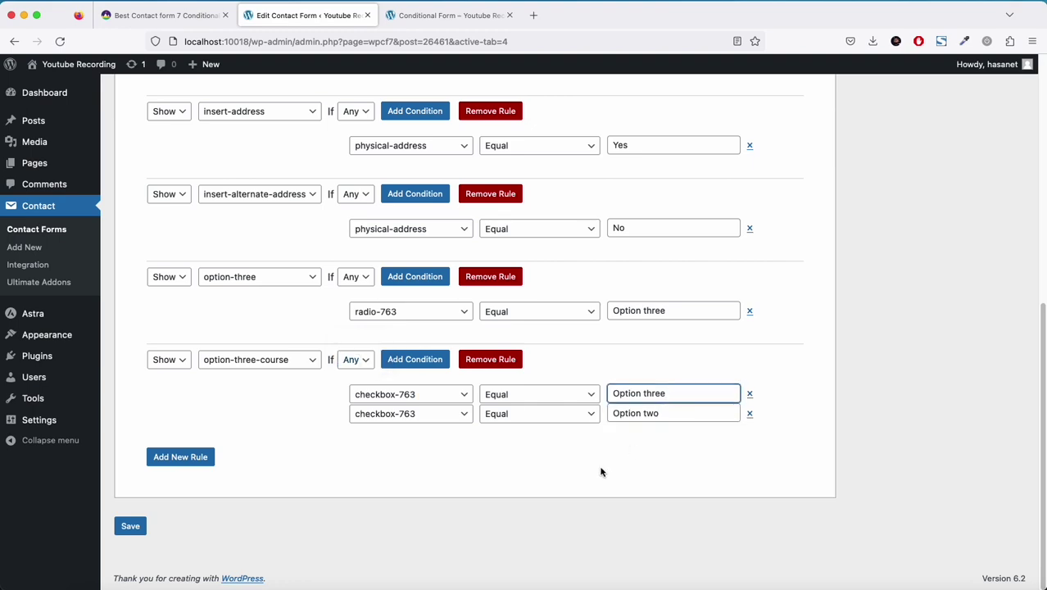
{"action": "scroll", "coordinate": [600, 470], "scroll_direction": "up", "scroll_amount": 2}
{"action": "key", "text": "Return"}
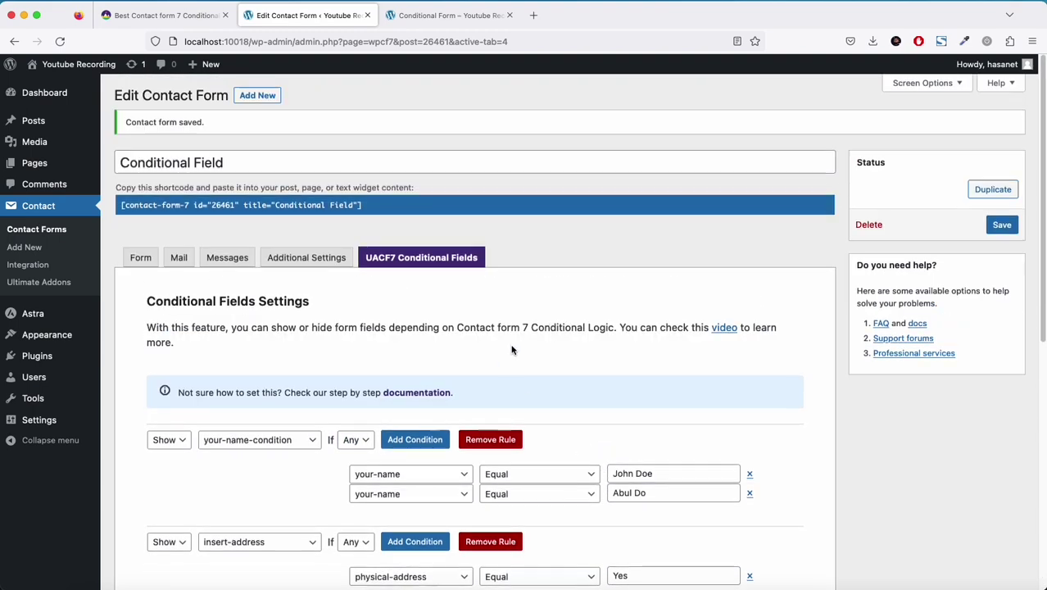
Review the form template with its conditional wrappers, and look over the matching fields on the published Conditional Form page.
{"action": "scroll", "coordinate": [653, 450], "scroll_direction": "up", "scroll_amount": 10}
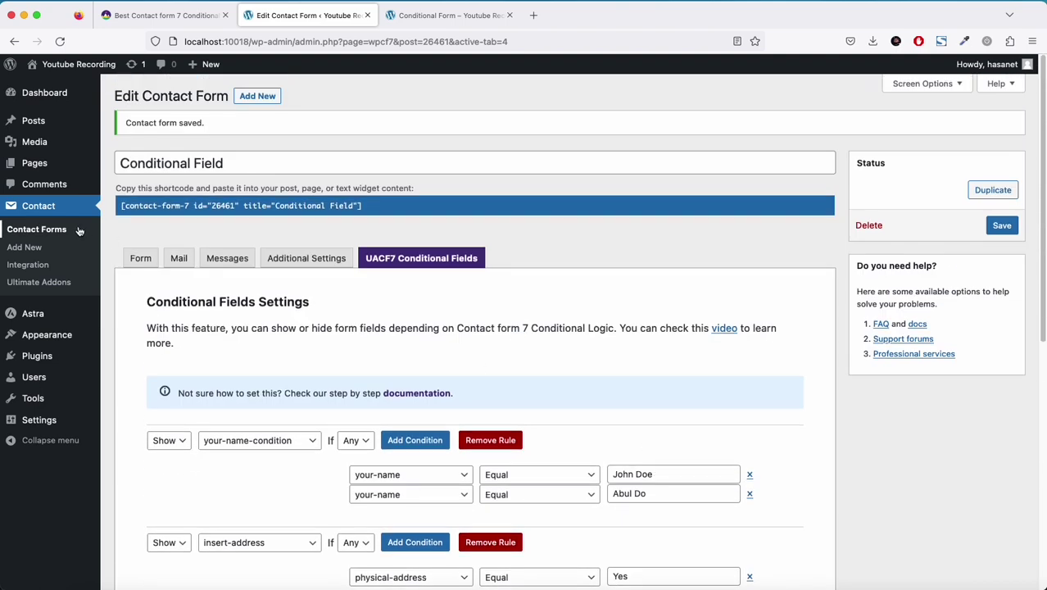
{"action": "left_click", "coordinate": [142, 259]}
{"action": "scroll", "coordinate": [481, 303], "scroll_direction": "down", "scroll_amount": 5}
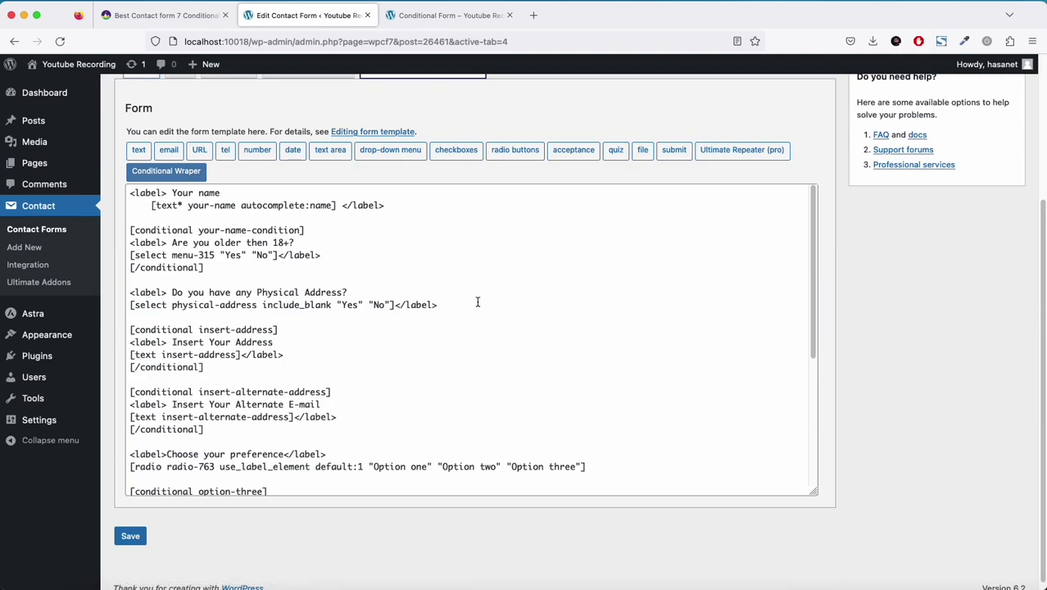
{"action": "left_click", "coordinate": [443, 16]}
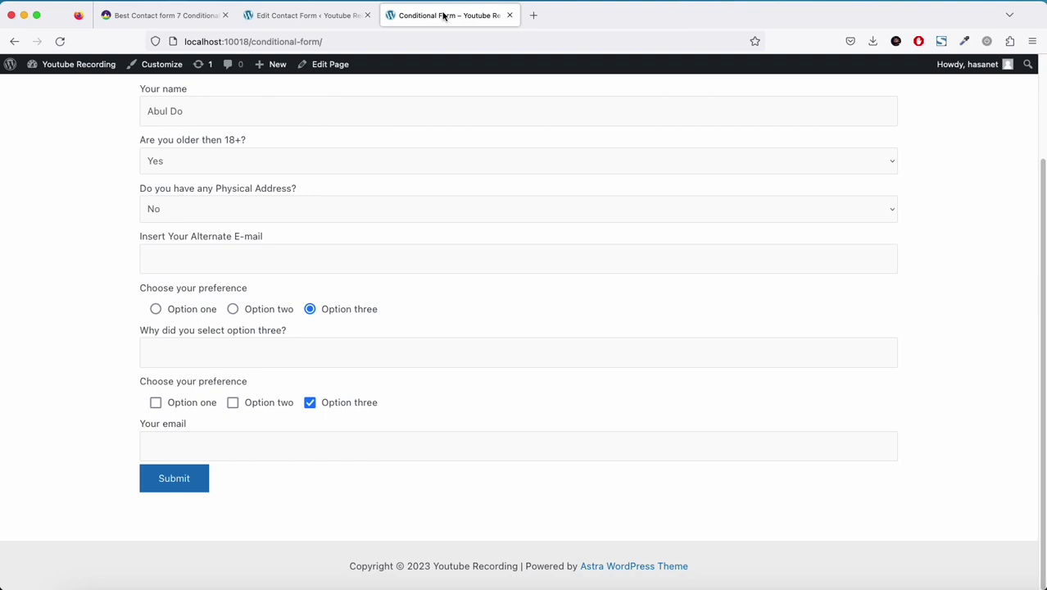
{"action": "right_click", "coordinate": [559, 248]}
{"action": "left_click", "coordinate": [356, 197]}
{"action": "scroll", "coordinate": [355, 198], "scroll_direction": "up", "scroll_amount": 1}
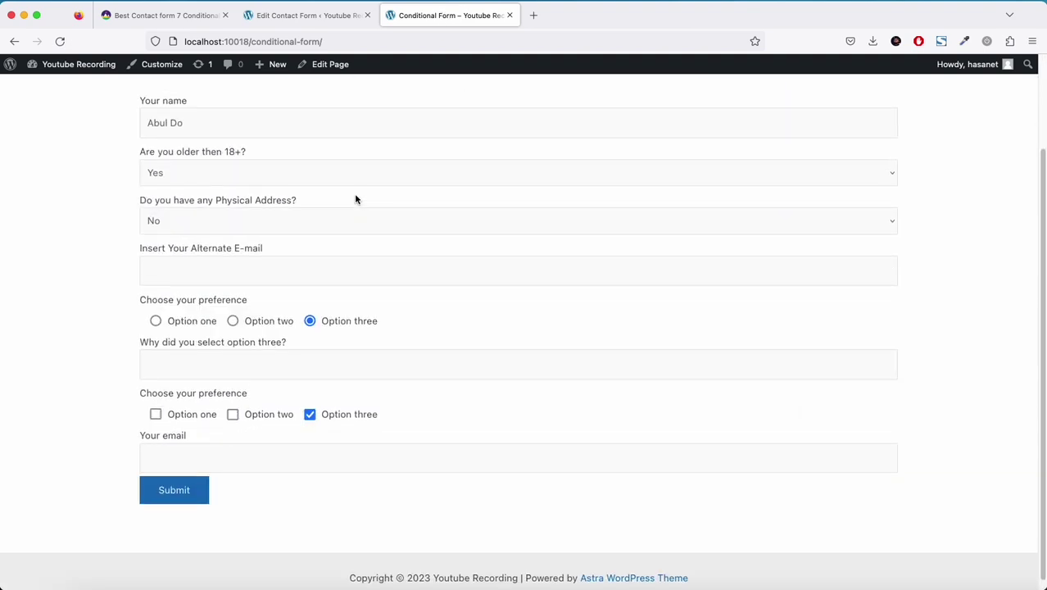
{"action": "scroll", "coordinate": [354, 198], "scroll_direction": "up", "scroll_amount": 3}
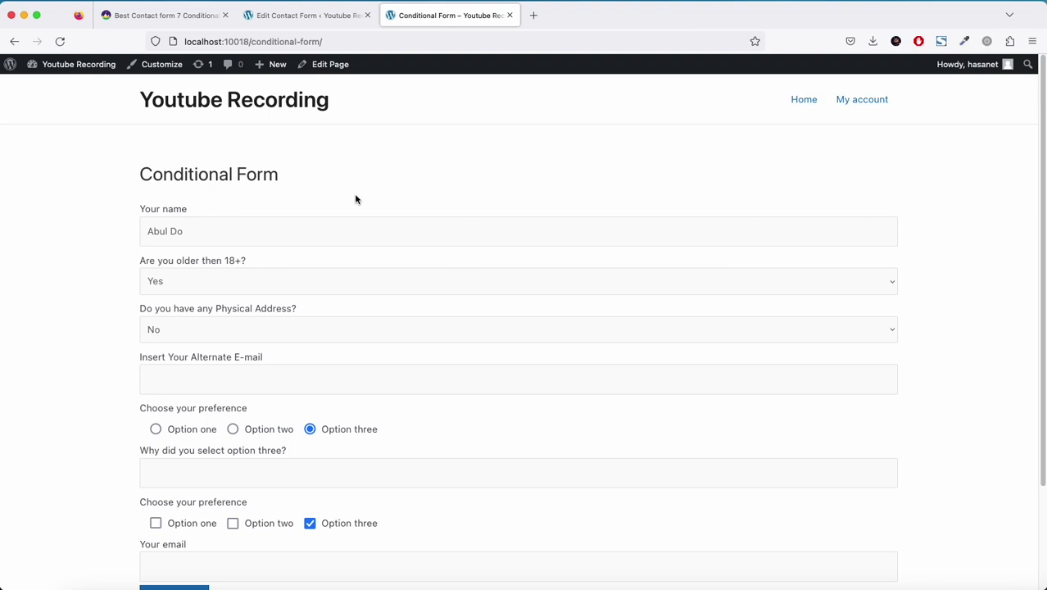
{"action": "scroll", "coordinate": [355, 197], "scroll_direction": "down", "scroll_amount": 3}
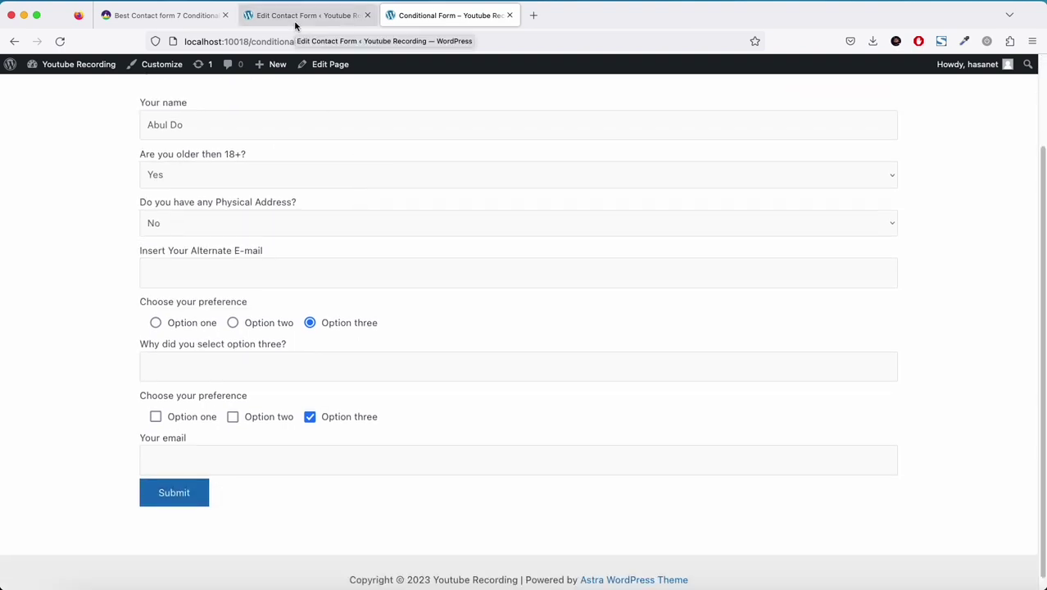